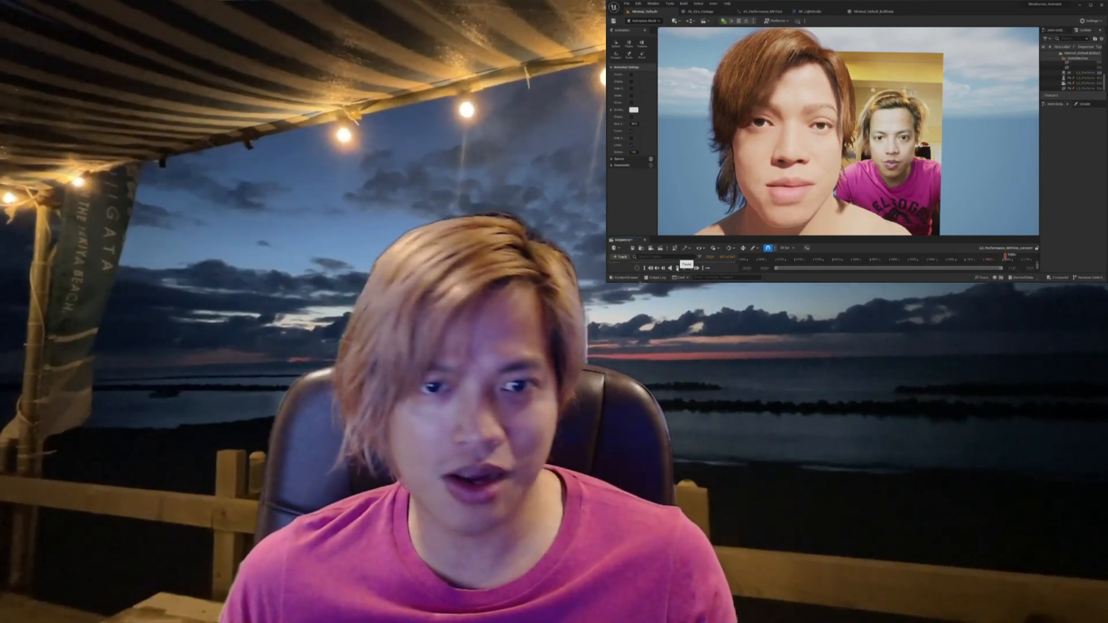
pyautogui.click(678, 268)
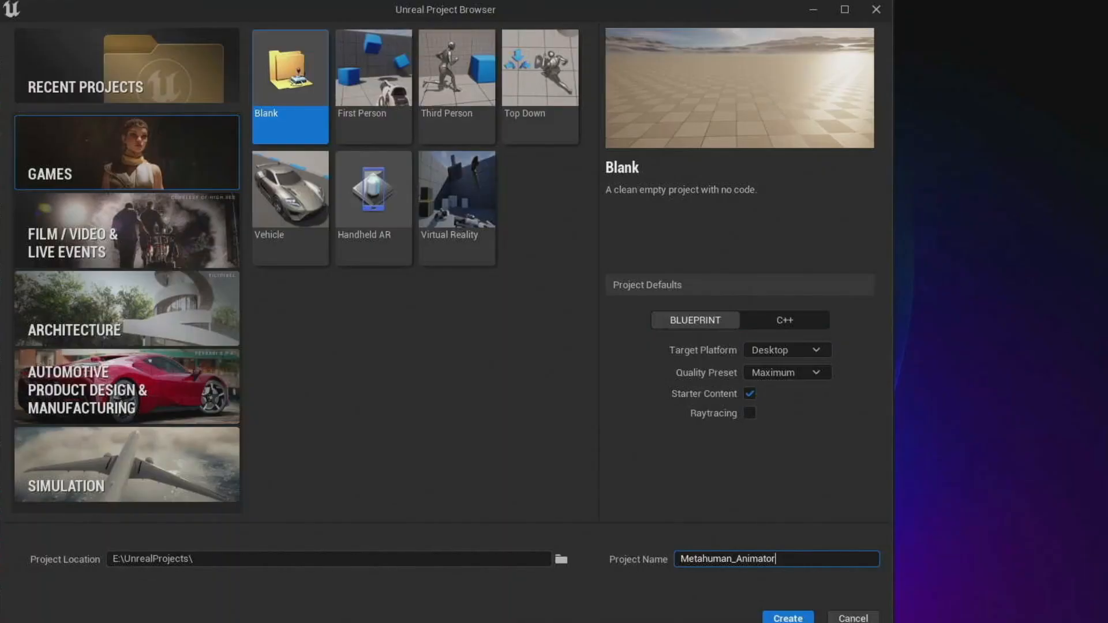
# - Create the blank project Metahuman_Animator and add the KiraFace MetaHuman to it from Bridge at Highest Quality
pyautogui.click(788, 618)
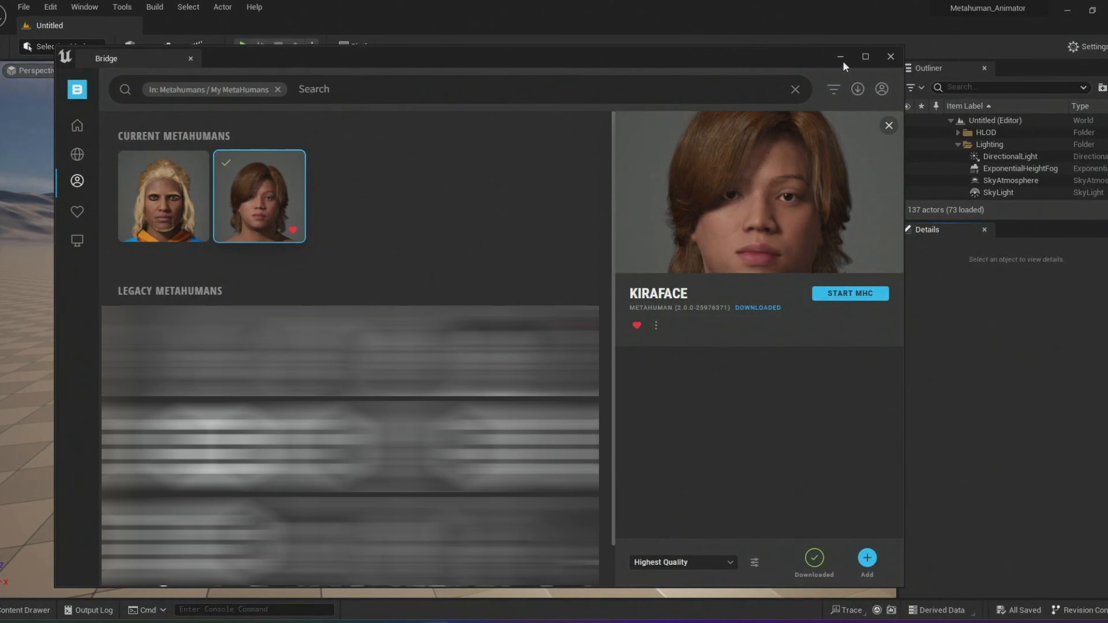
pyautogui.click(867, 558)
pyautogui.click(890, 56)
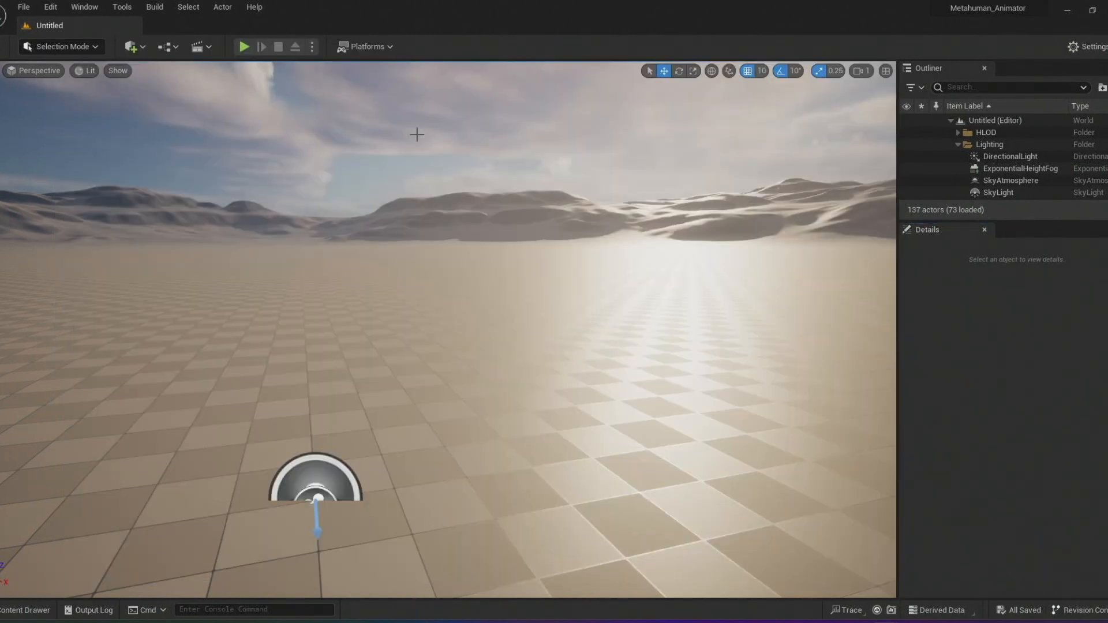
# - Enable the experimental MetaHuman plugin for the project and restart the editor
pyautogui.click(60, 9)
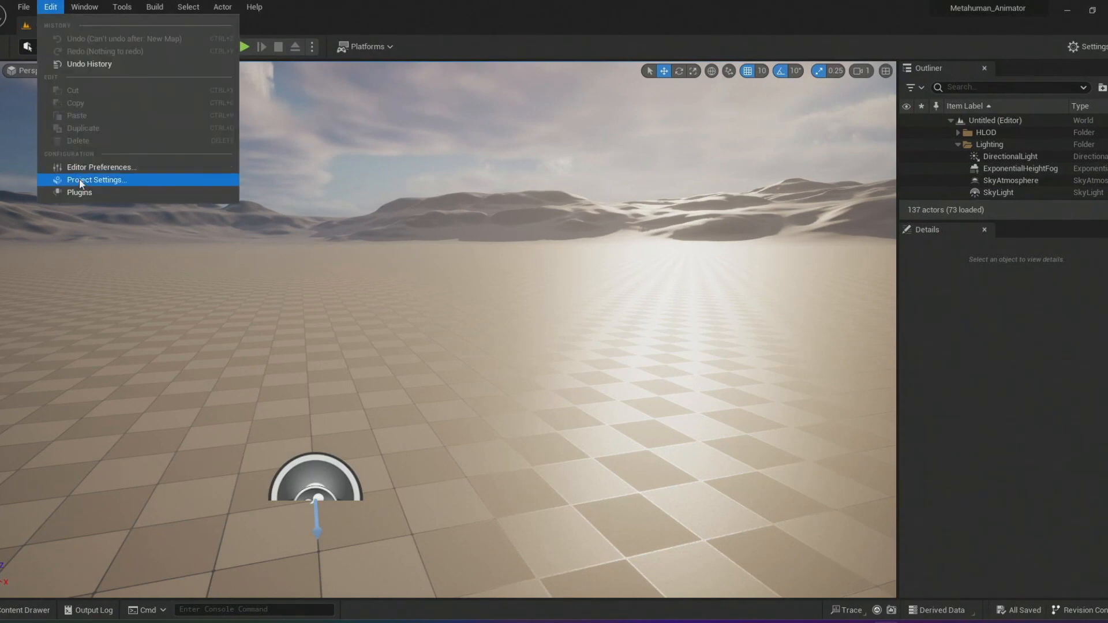
pyautogui.click(80, 194)
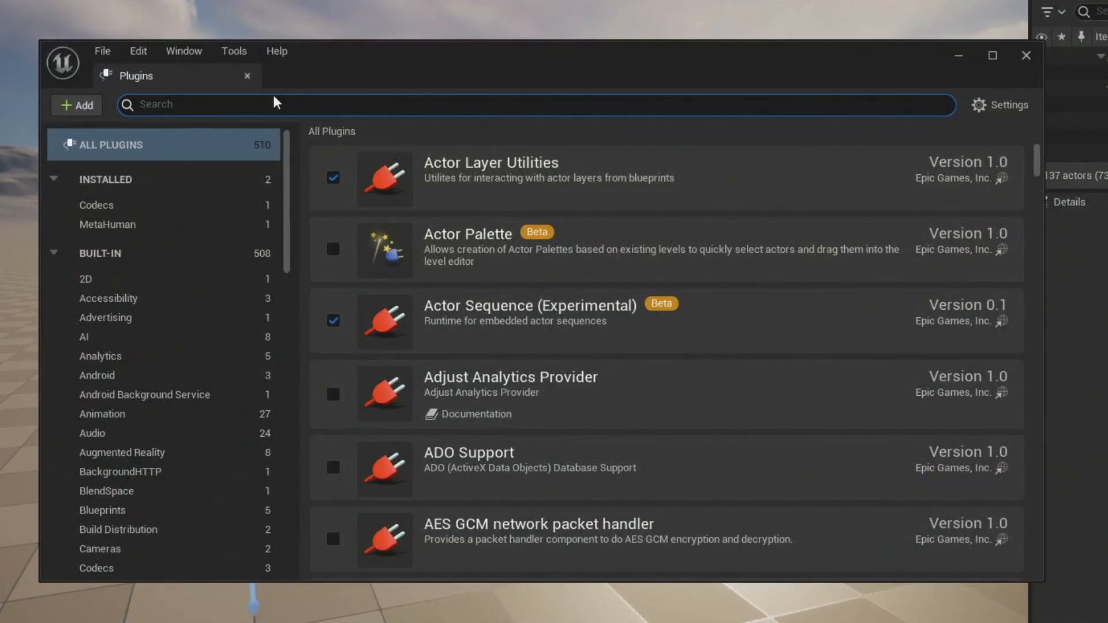
pyautogui.write('metahuman')
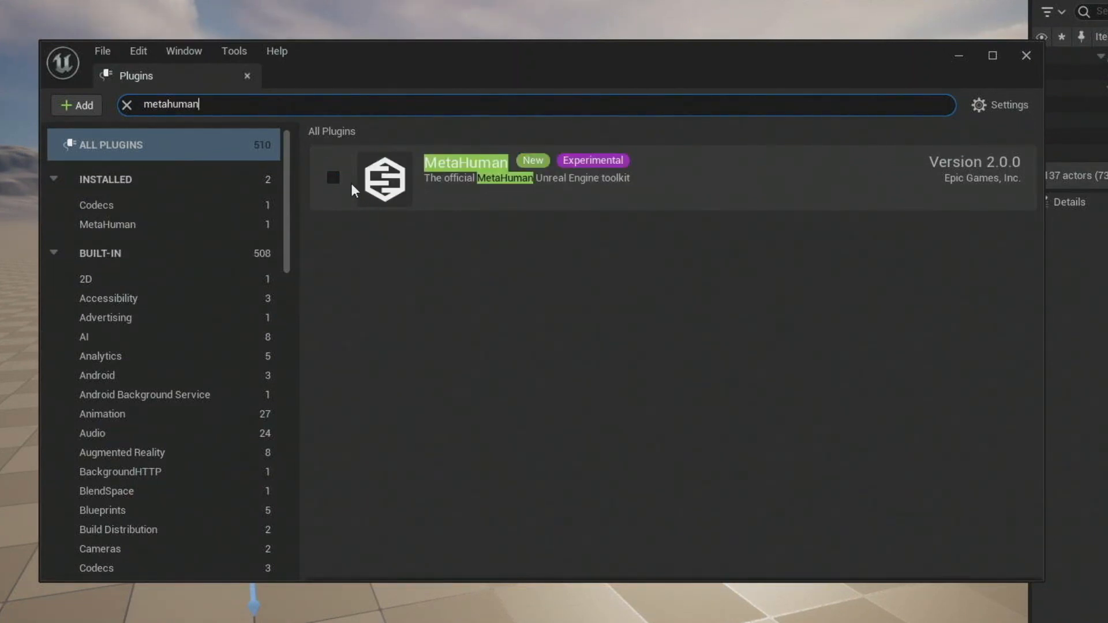
pyautogui.click(334, 177)
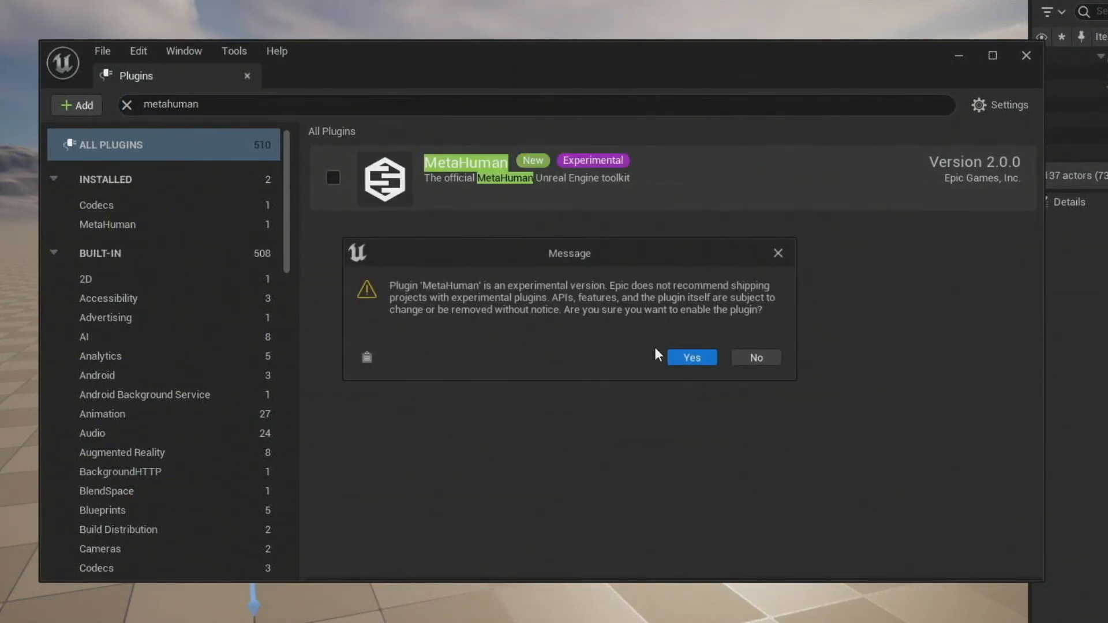
pyautogui.click(679, 362)
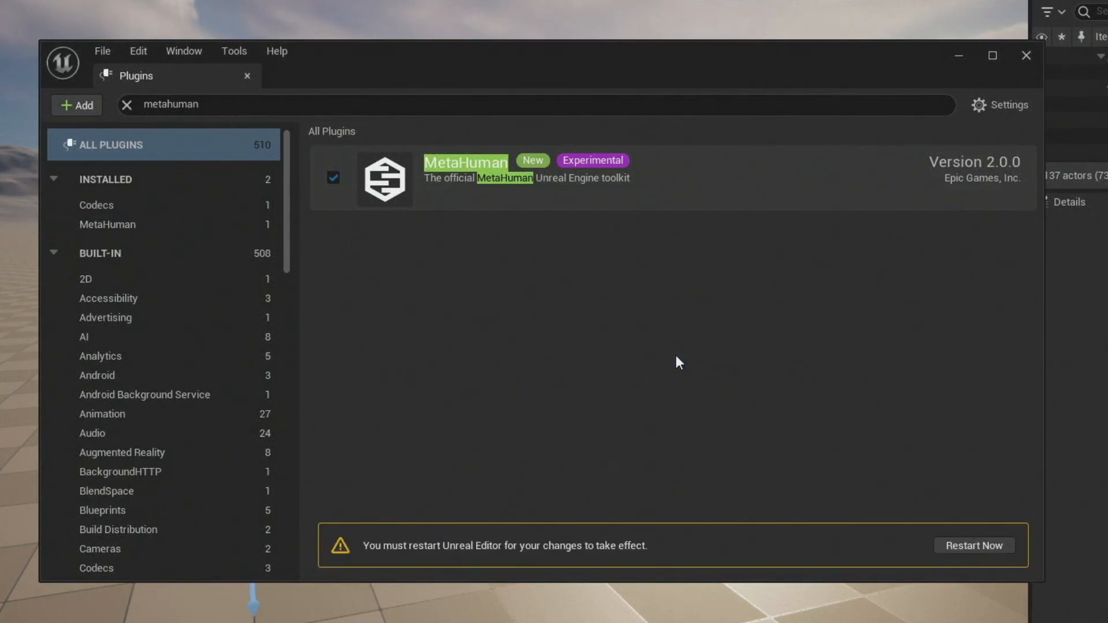
pyautogui.click(974, 546)
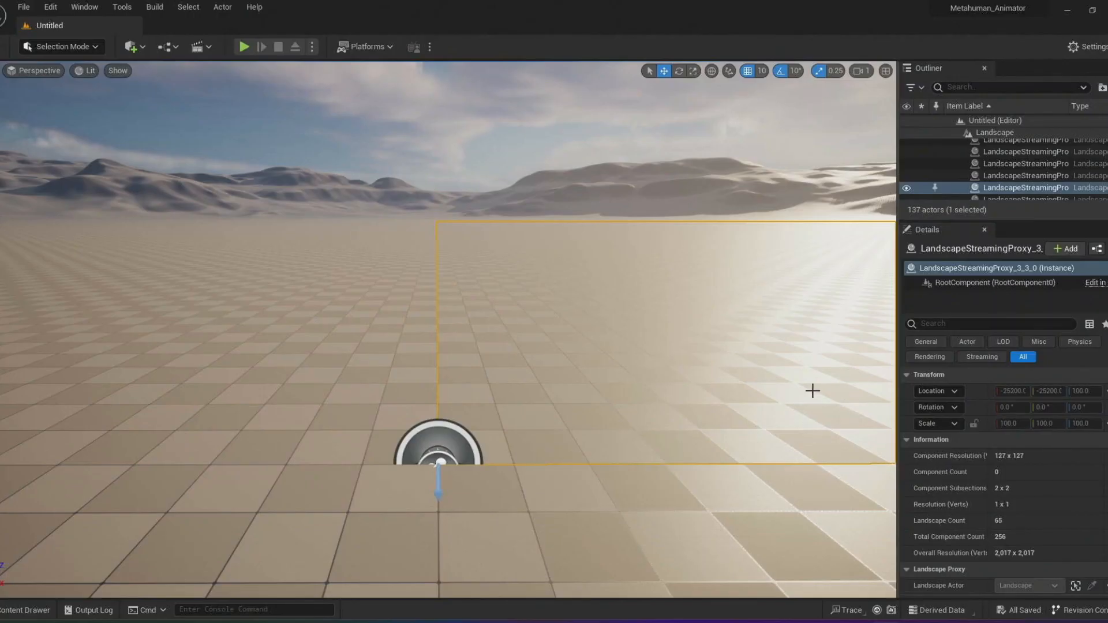
# - Open the BP_KiraFace blueprint from the KiraFace folder inside MetaHumans
pyautogui.hotkey('ctrl', 'space')
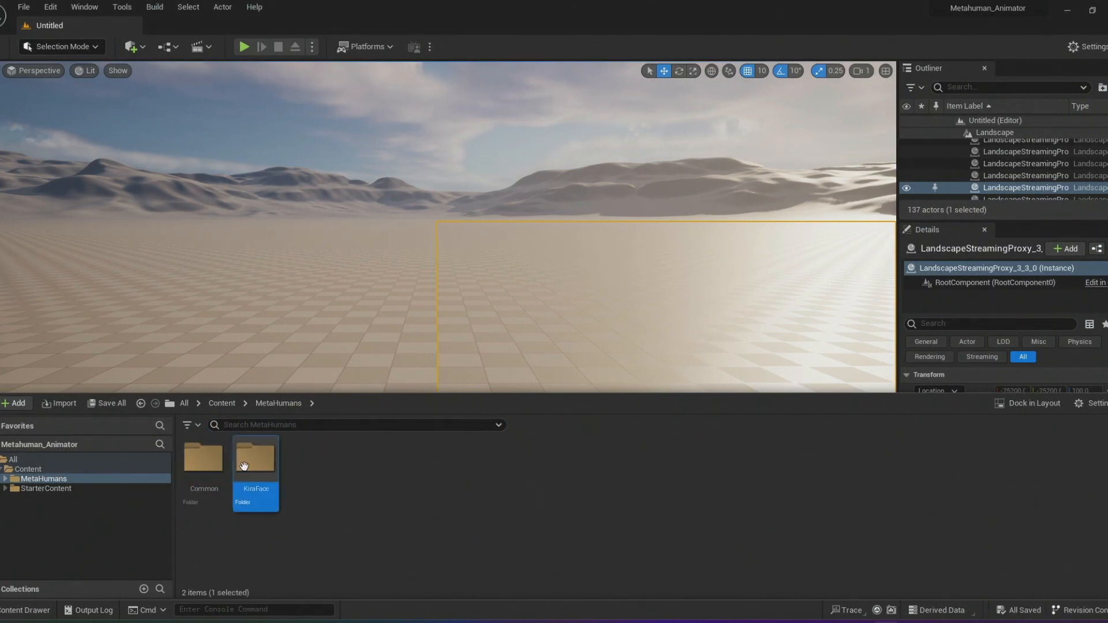
pyautogui.doubleClick(255, 458)
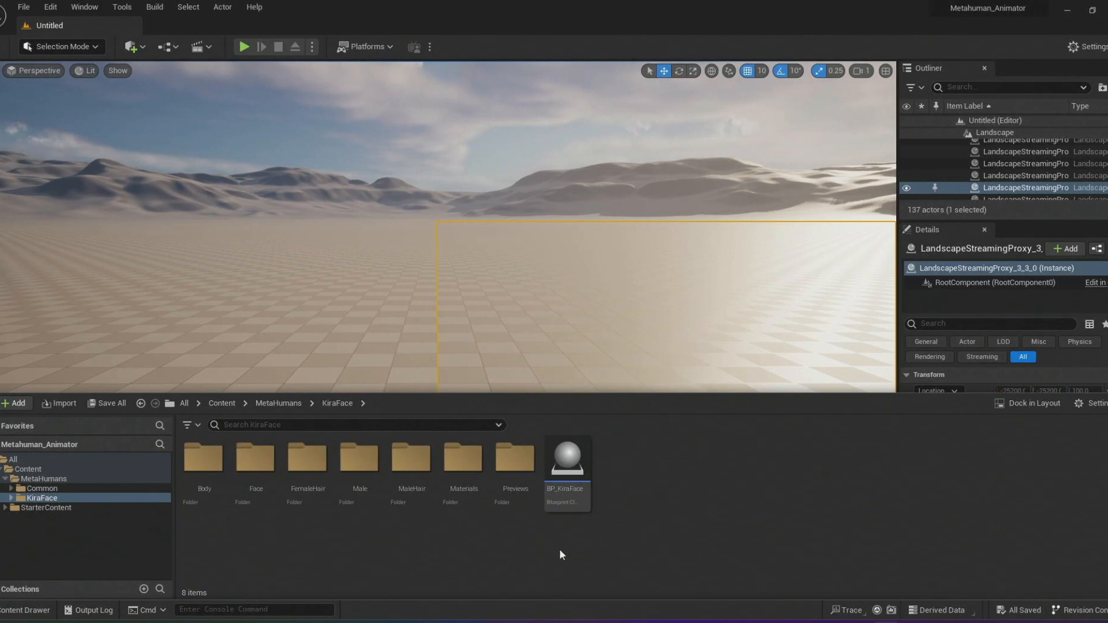
pyautogui.click(556, 482)
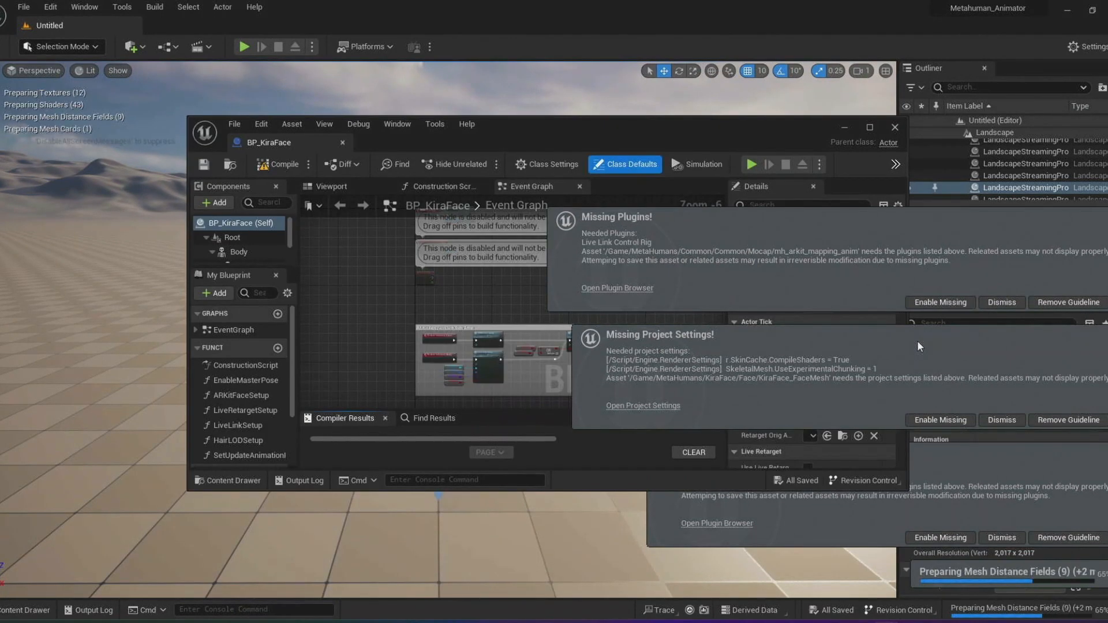
# - Enable all missing plugins and project settings required by the KiraFace assets, and restart the editor
pyautogui.click(928, 301)
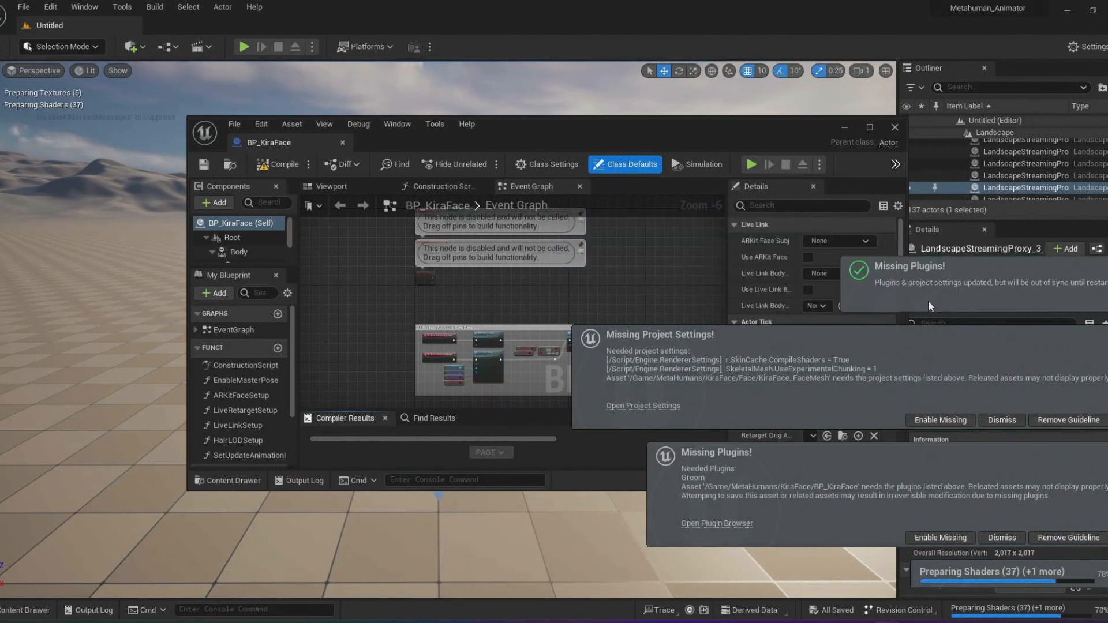
pyautogui.click(926, 418)
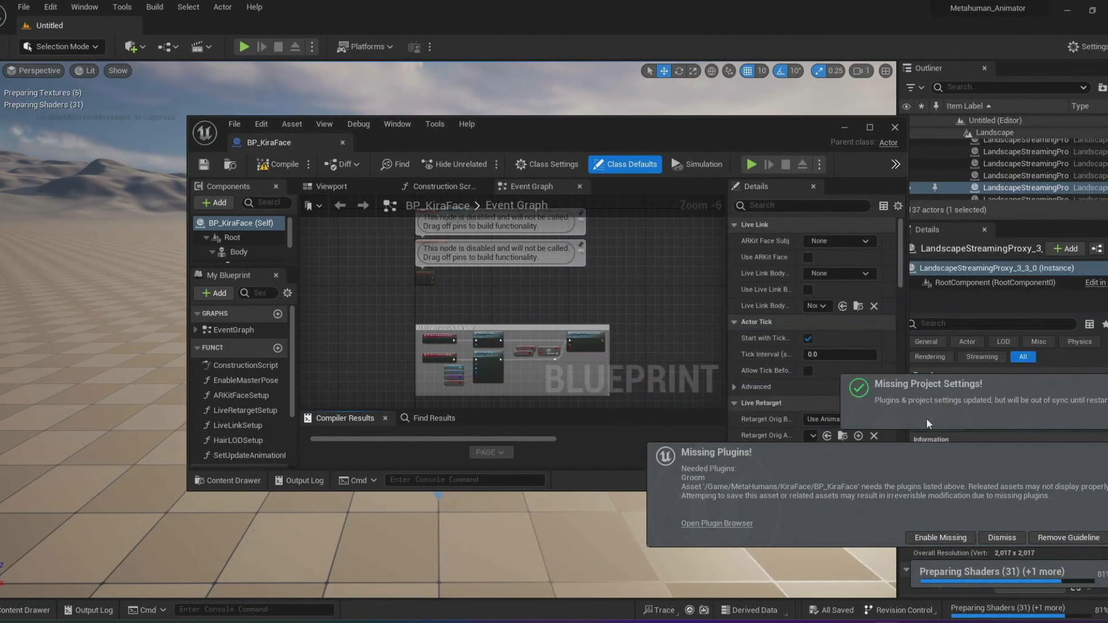
pyautogui.click(923, 535)
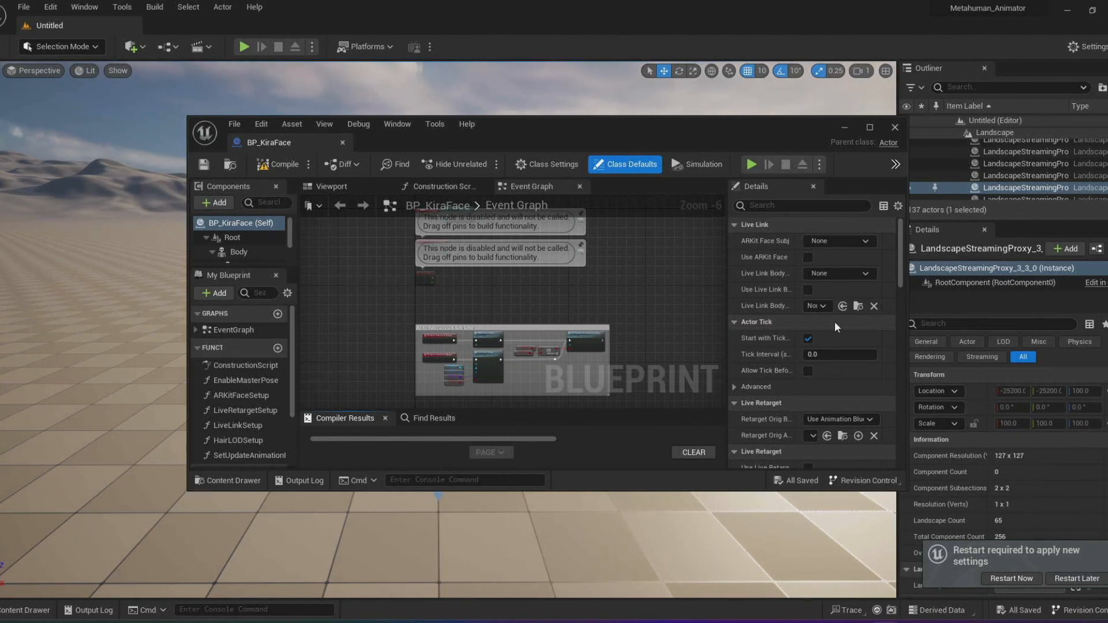
pyautogui.click(1032, 579)
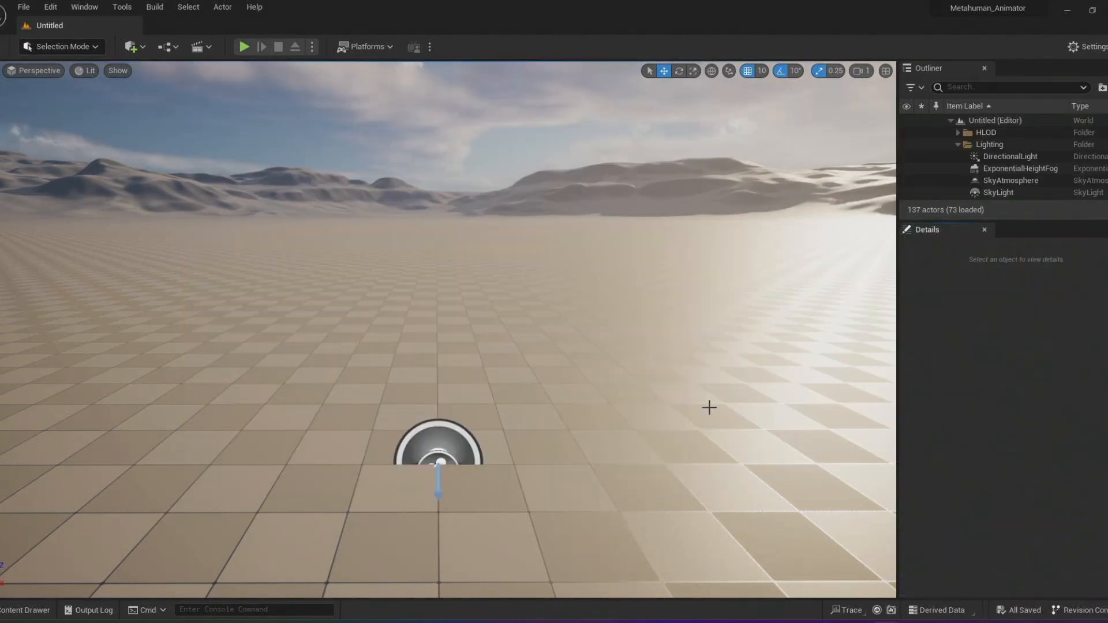
# - Reopen the BP_KiraFace blueprint, maximize its editor and inspect the character in its viewport
pyautogui.hotkey('ctrl', 'space')
pyautogui.click(570, 453)
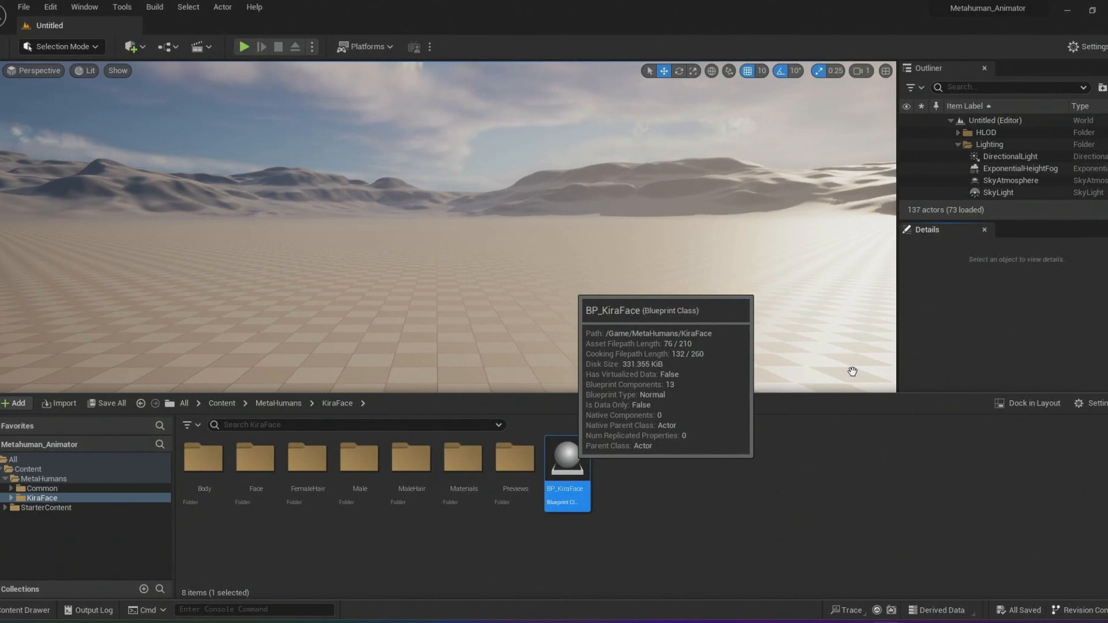
pyautogui.moveTo(852, 371); pyautogui.dragTo(854, 374)
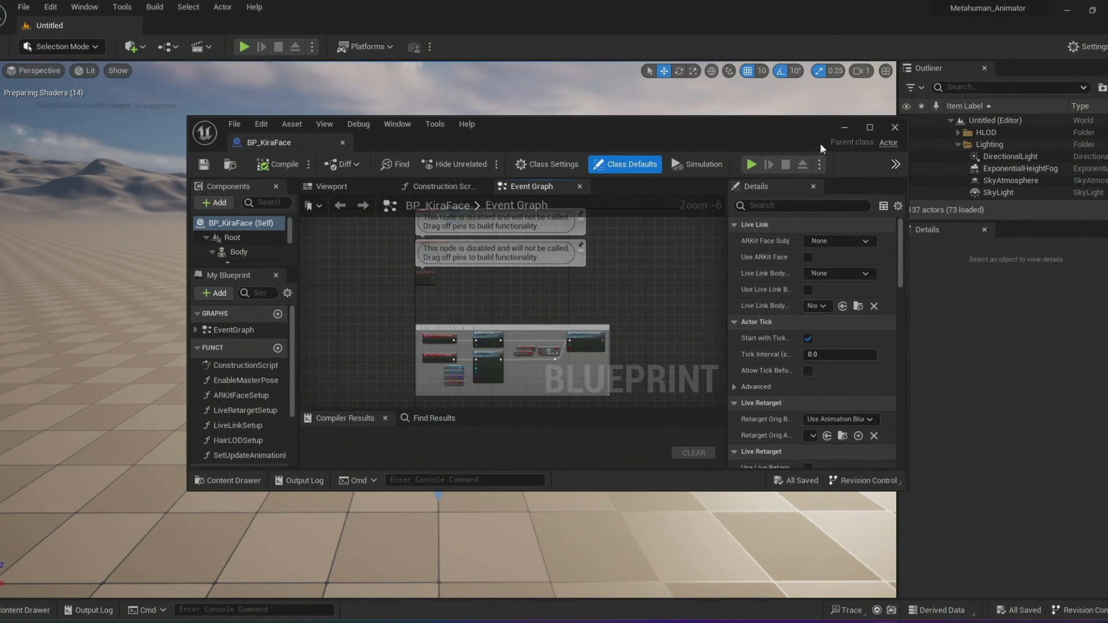
pyautogui.click(866, 128)
pyautogui.click(196, 72)
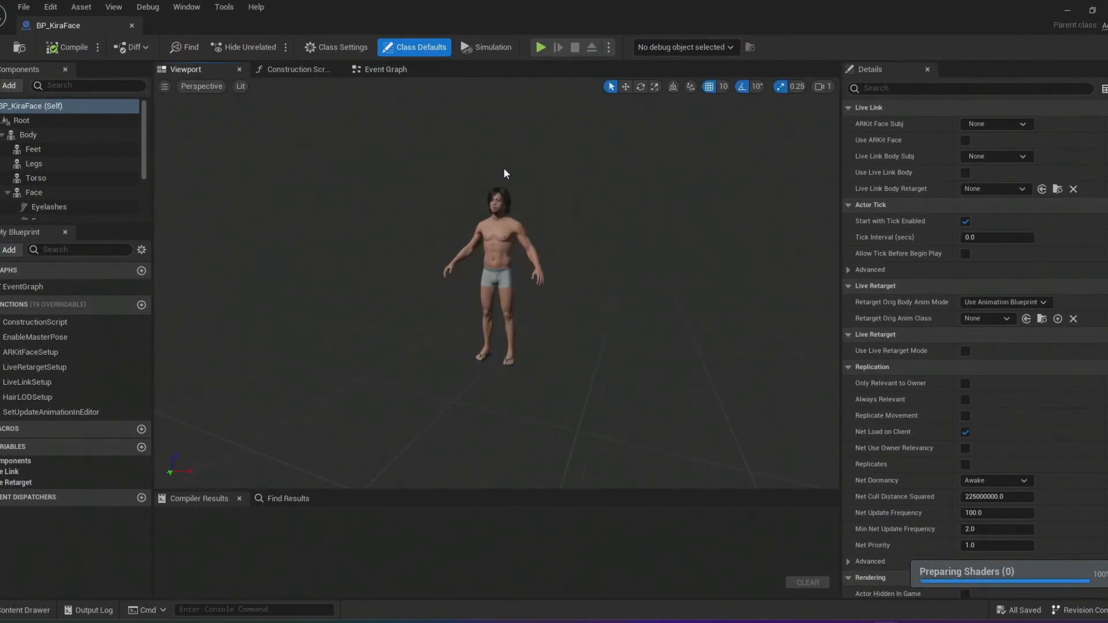
pyautogui.scroll(5, 503, 167)
pyautogui.moveTo(587, 242); pyautogui.dragTo(618, 259, button='right')
pyautogui.scroll(-1, 594, 248)
pyautogui.scroll(-1, 624, 252)
pyautogui.moveTo(496, 283); pyautogui.dragTo(471, 280, button='right')
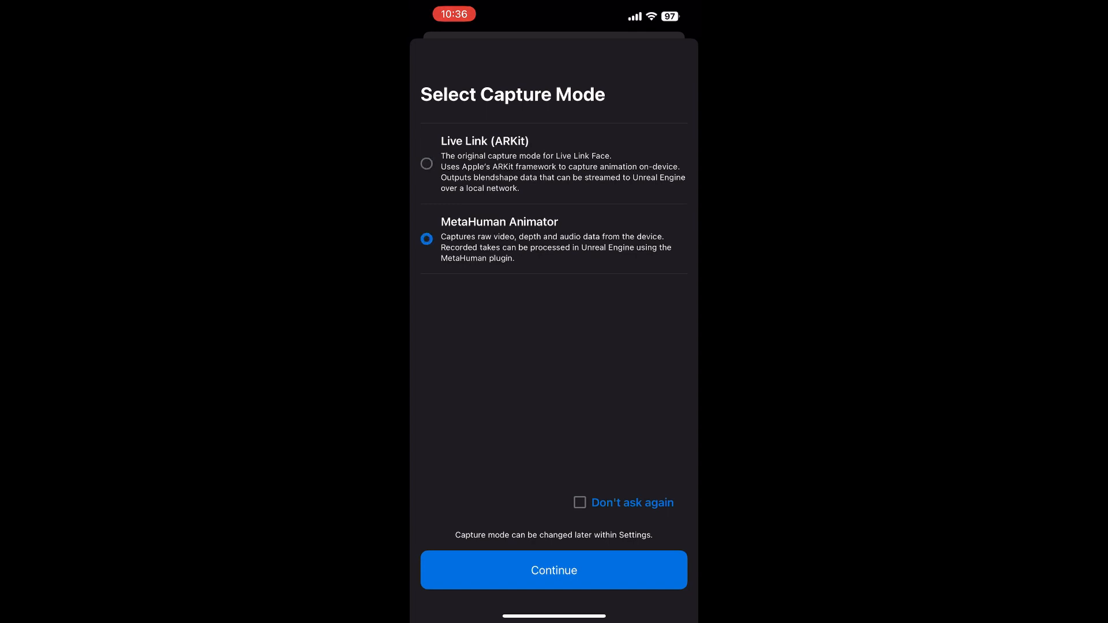
# - In the Live Link Face phone app, continue in MetaHuman Animator capture mode and open the recorded MySlate Take 11
pyautogui.click(554, 570)
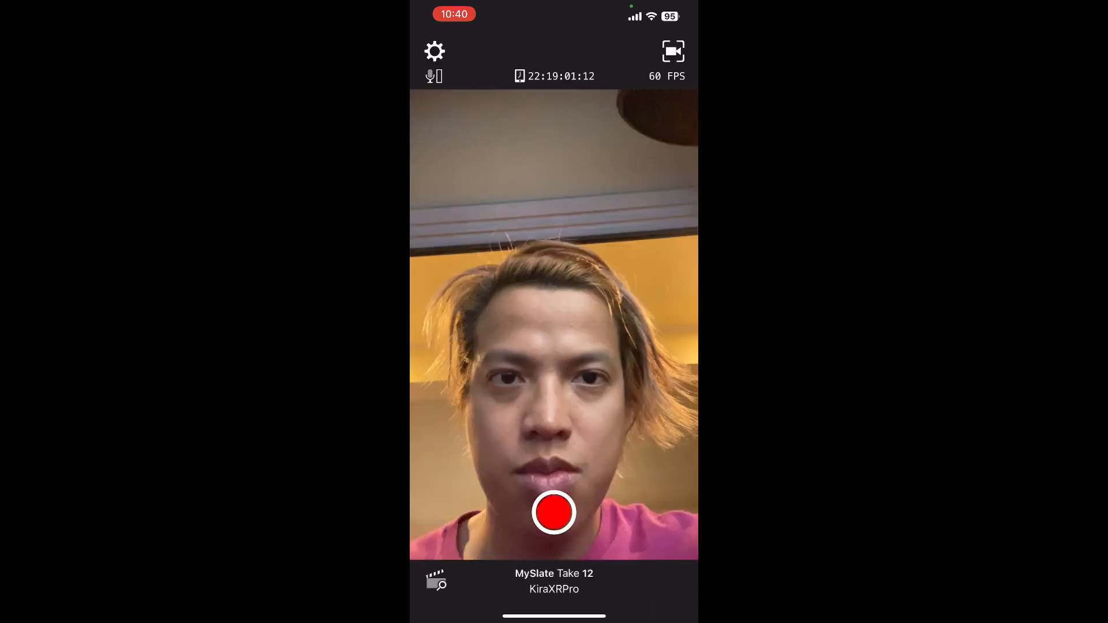
pyautogui.click(436, 580)
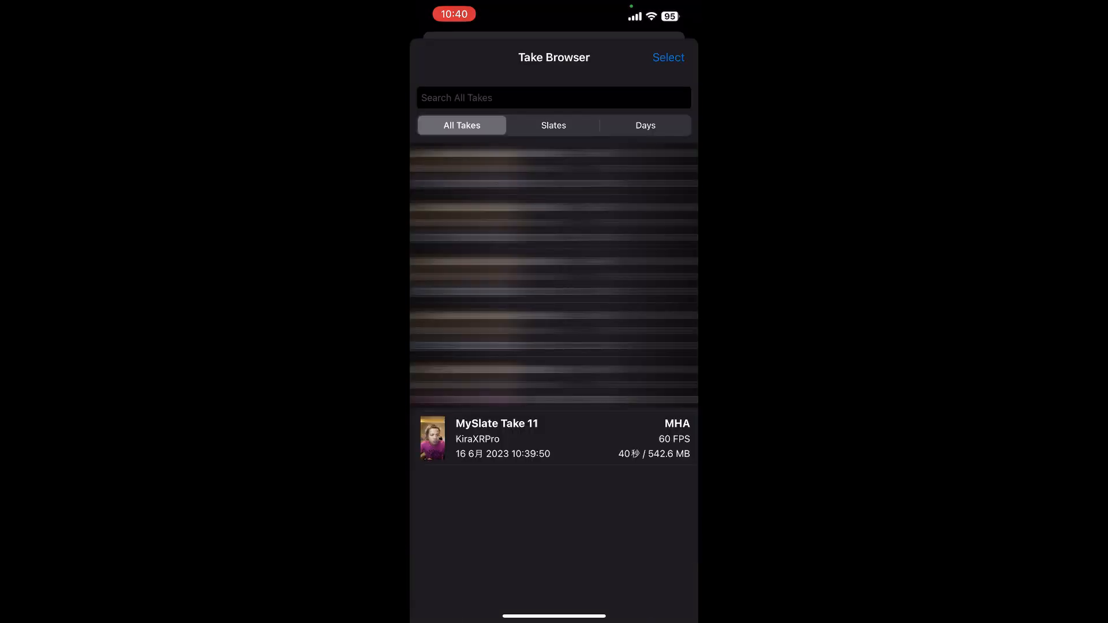
pyautogui.click(519, 439)
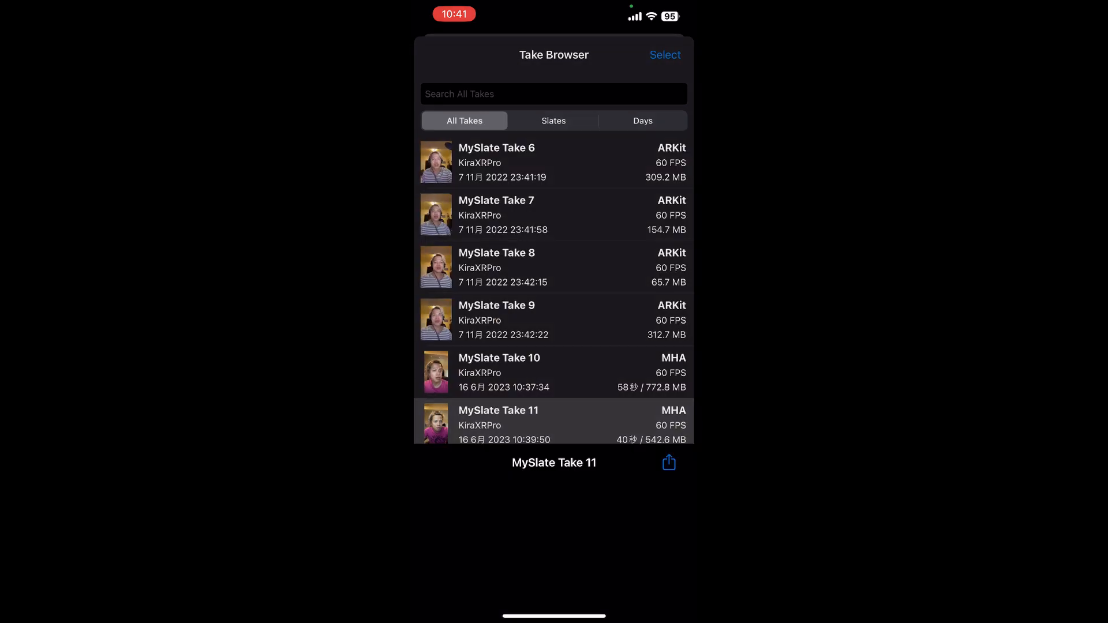
# - Share the ZIP archive of MySlate Take 11 and upload it to the Metahuman cloud folder
pyautogui.click(669, 57)
pyautogui.hscroll(6, 554, 460)
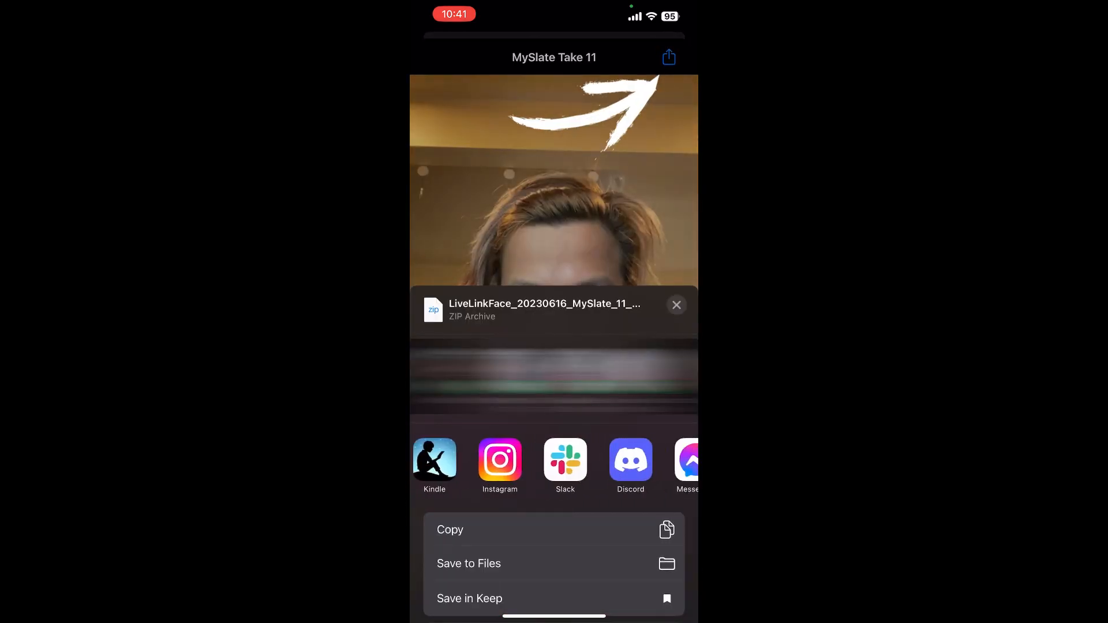
pyautogui.click(525, 460)
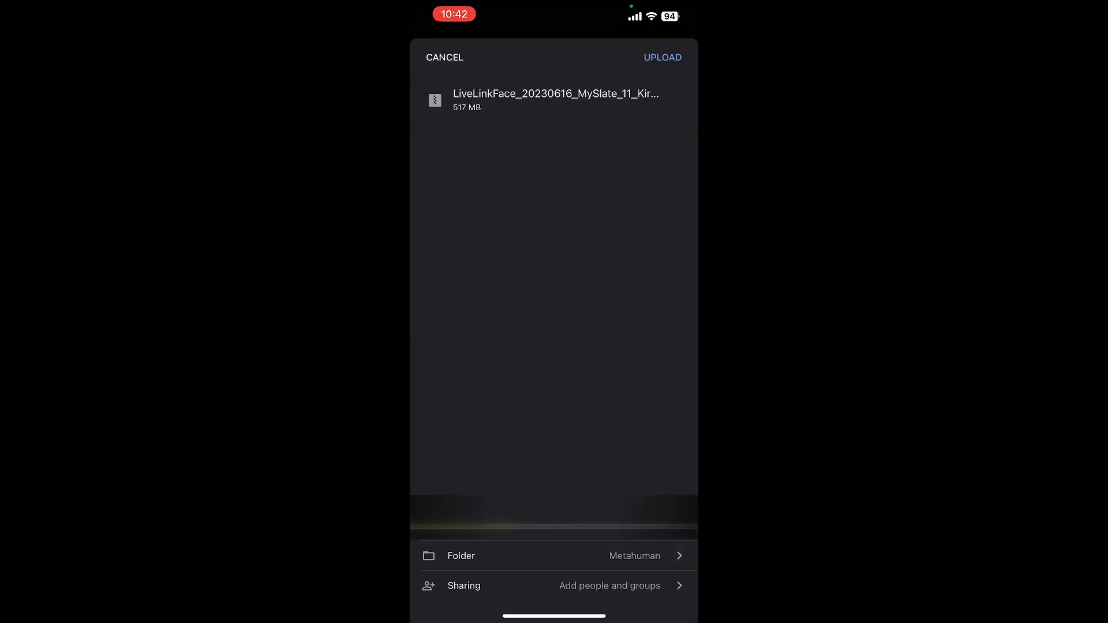
pyautogui.click(663, 57)
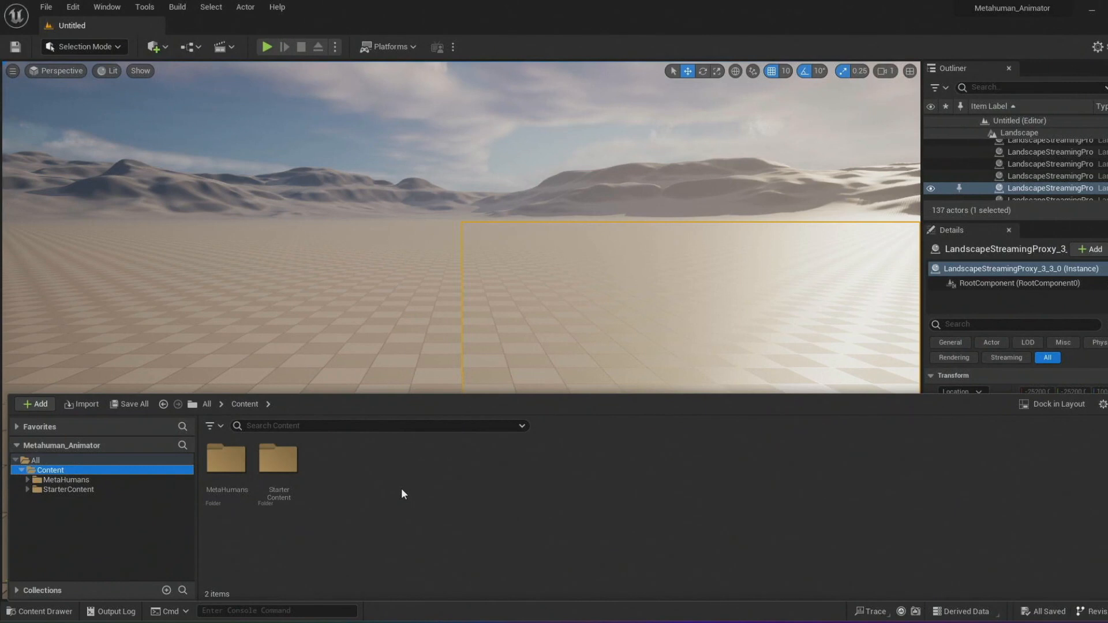
# - Back in Unreal Editor, create a folder named MetaHumanAnimator inside the project's Content folder
pyautogui.rightClick(402, 494)
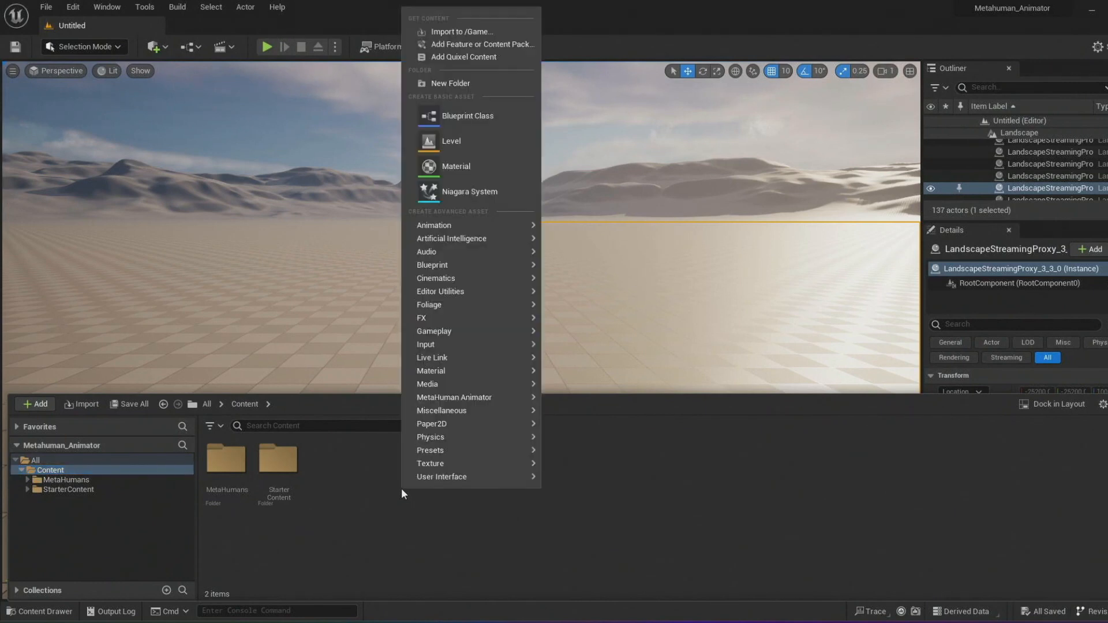
pyautogui.moveTo(485, 397)
pyautogui.click(481, 84)
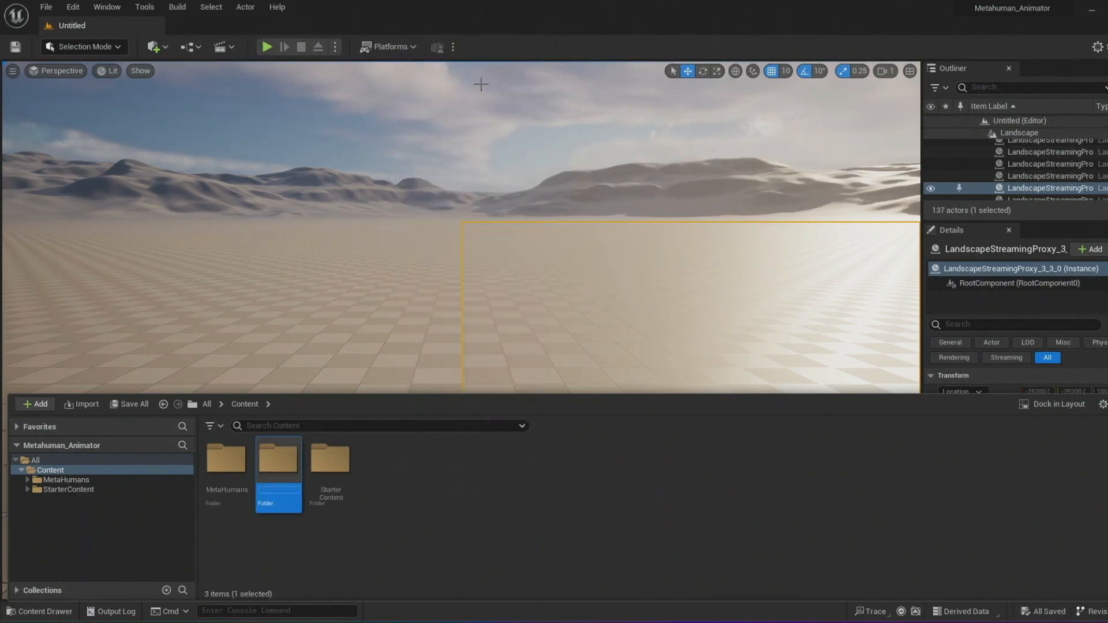
pyautogui.write('MetaHumanAni')
pyautogui.write('ma')
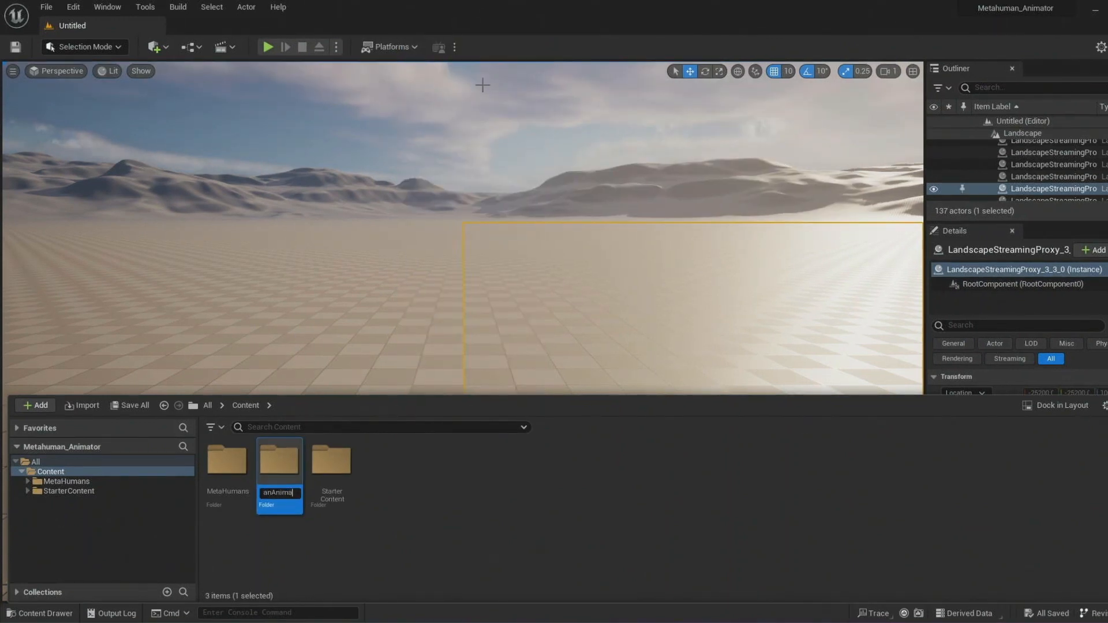
pyautogui.write('tor')
pyautogui.press('Return')
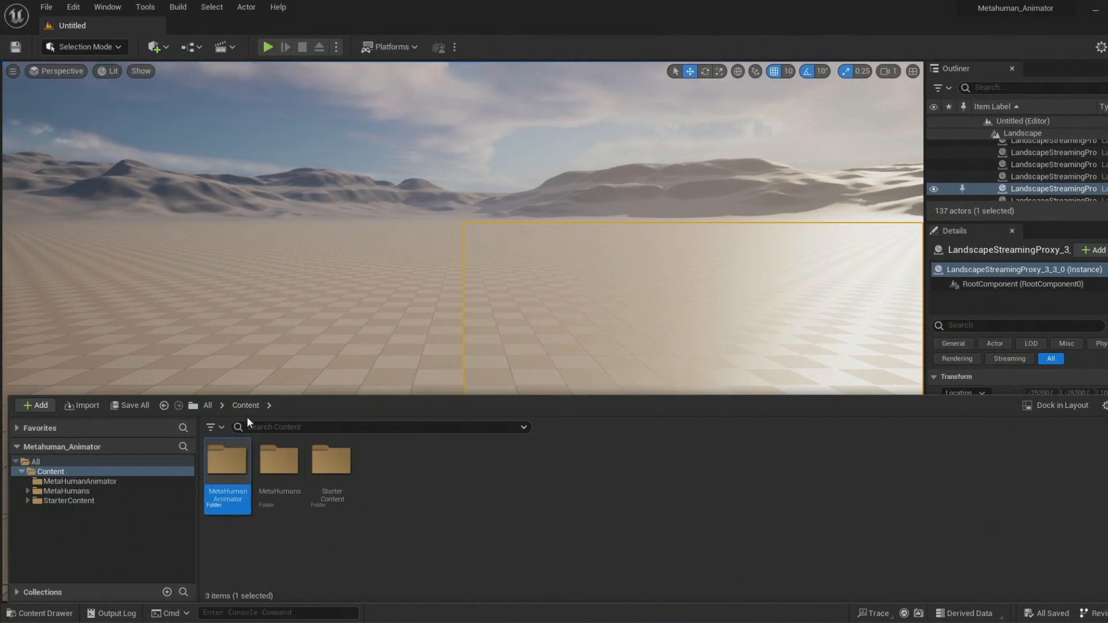
# - Create a MetaHuman Animator Capture Source asset with its default name inside the MetaHumanAnimator folder
pyautogui.doubleClick(223, 460)
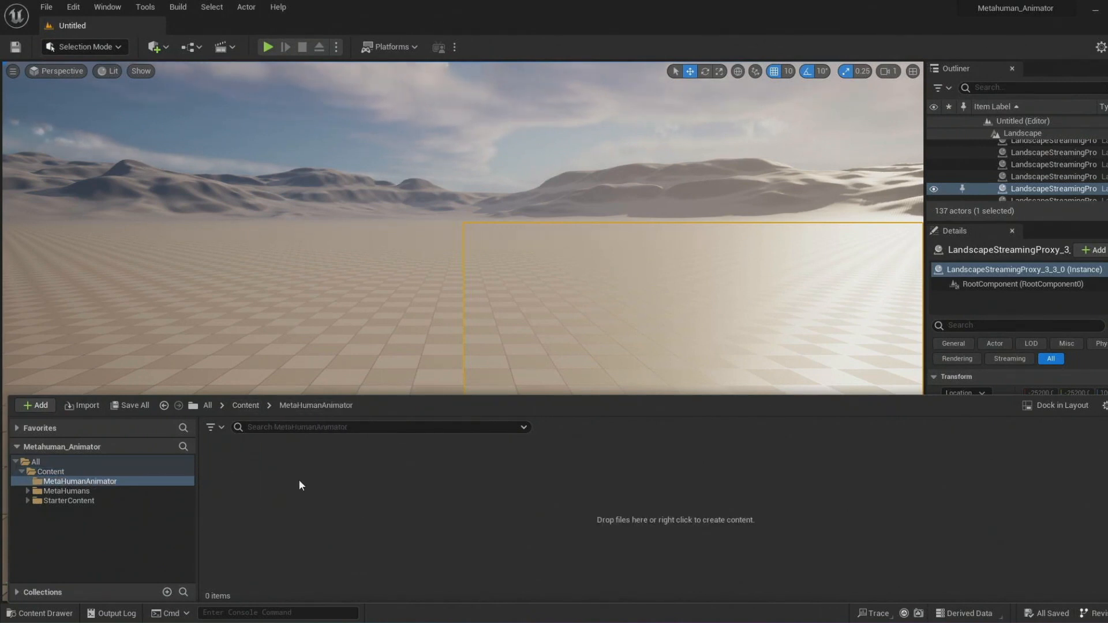
pyautogui.rightClick(363, 463)
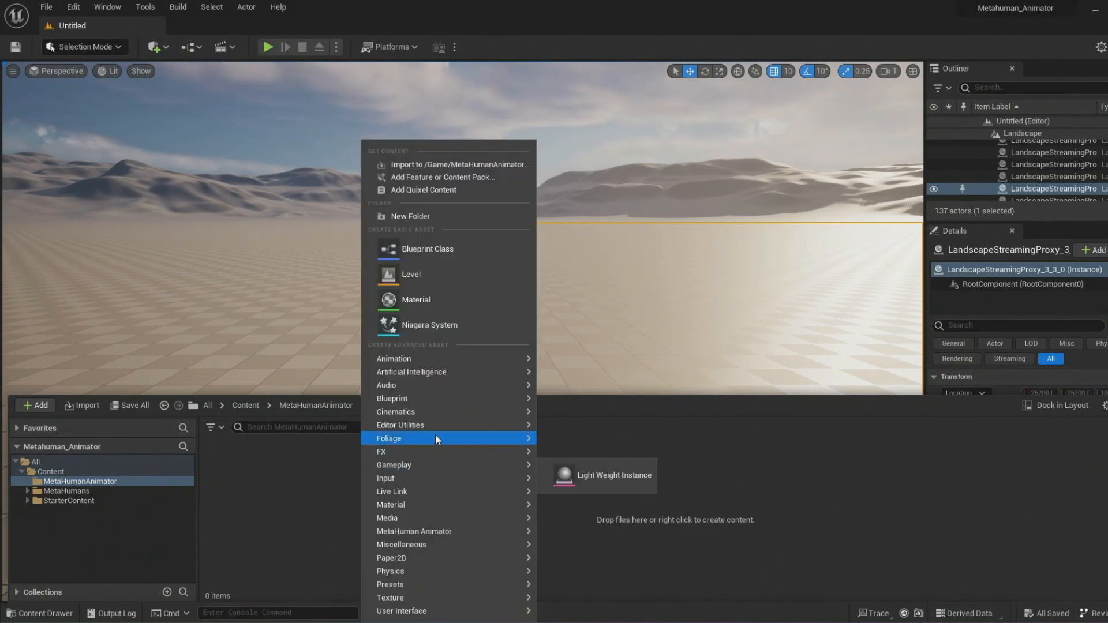
pyautogui.moveTo(462, 543)
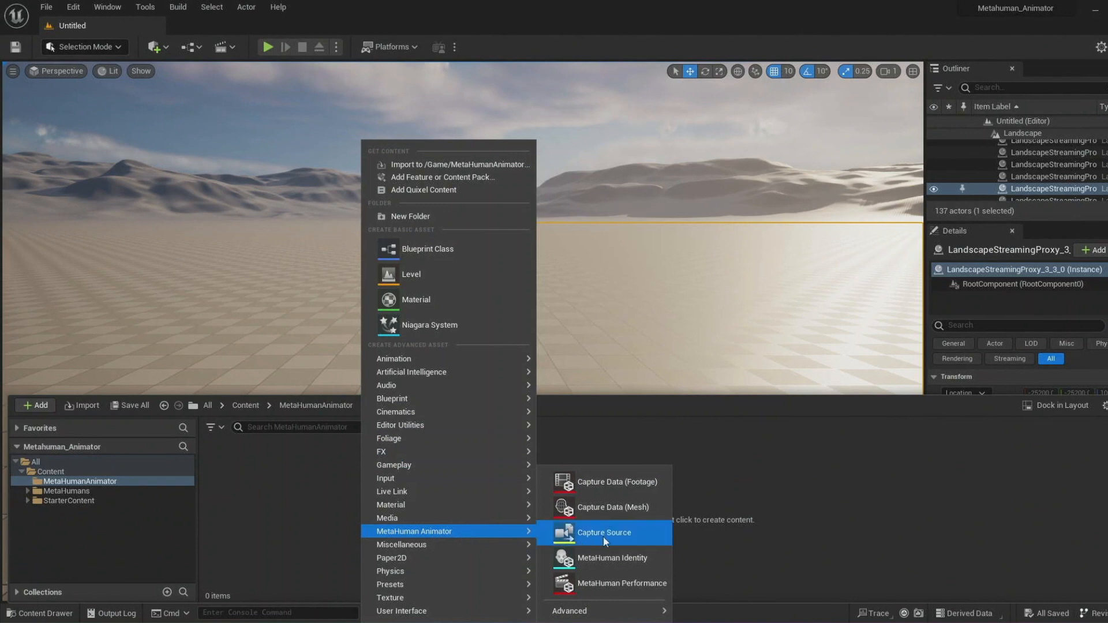
pyautogui.click(608, 533)
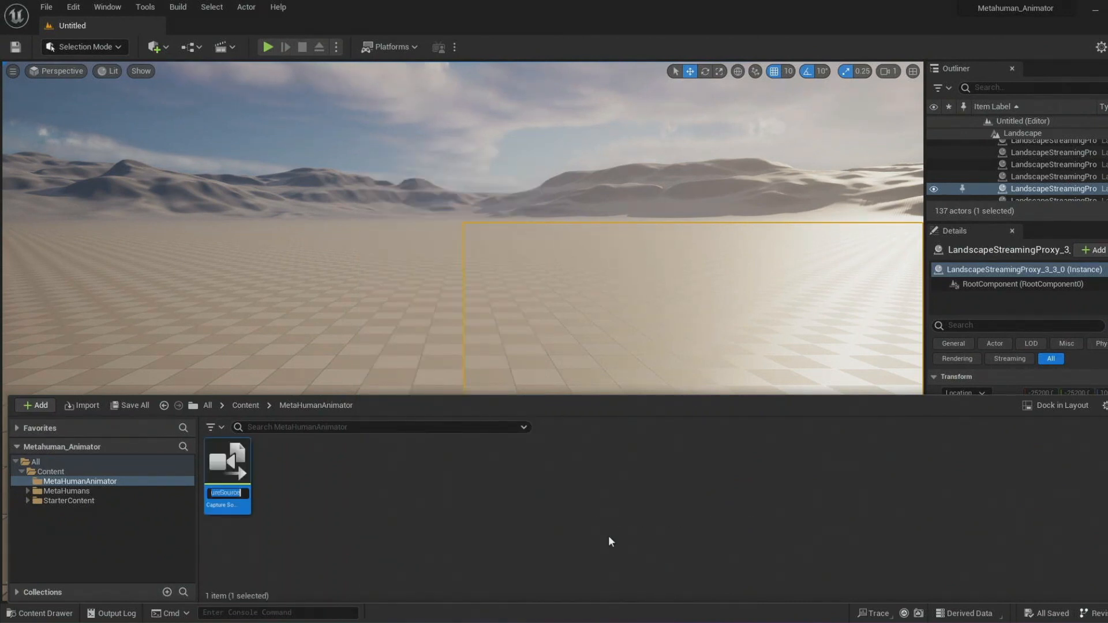
pyautogui.press('Return')
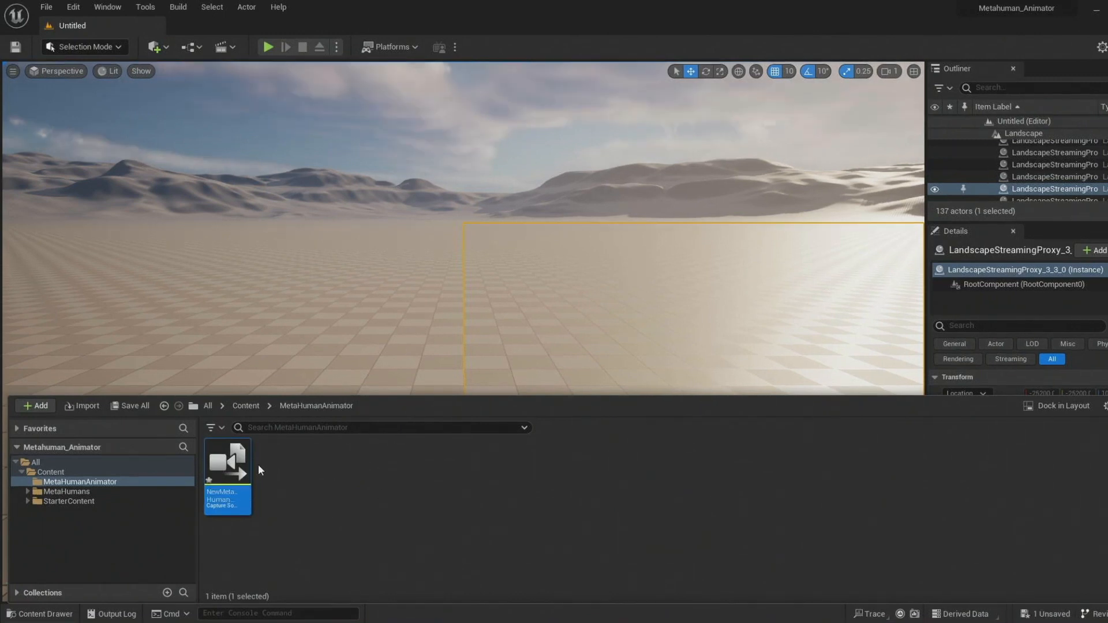
# - Open the new capture source, set its type to LiveLinkFace Archives and its storage path to the unzipped 20230616_MySlate_11 folder
pyautogui.doubleClick(230, 462)
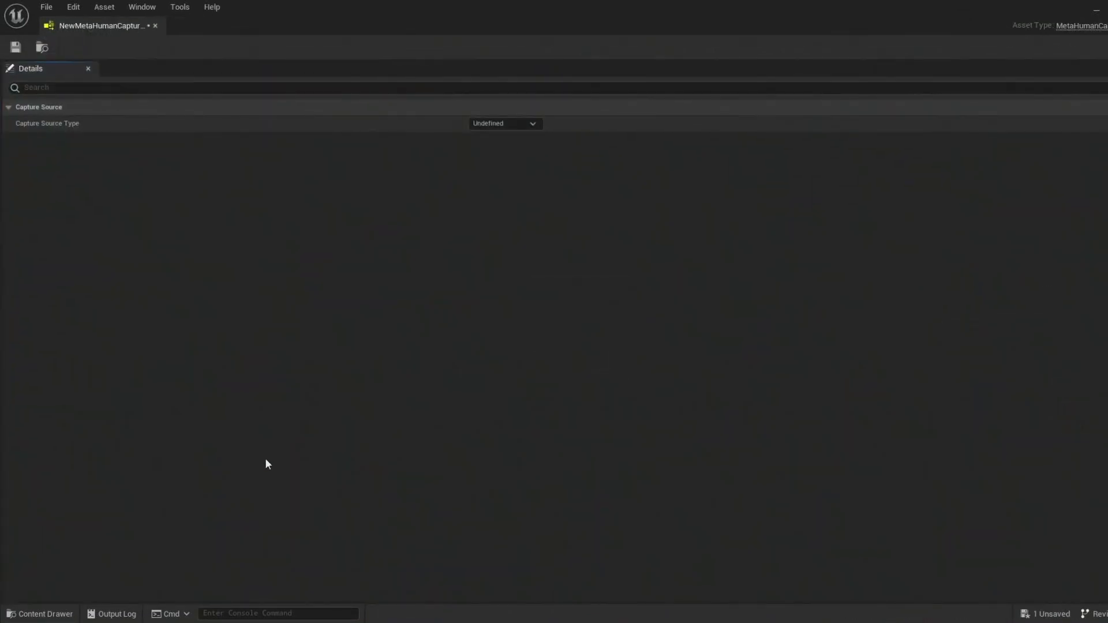
pyautogui.click(498, 122)
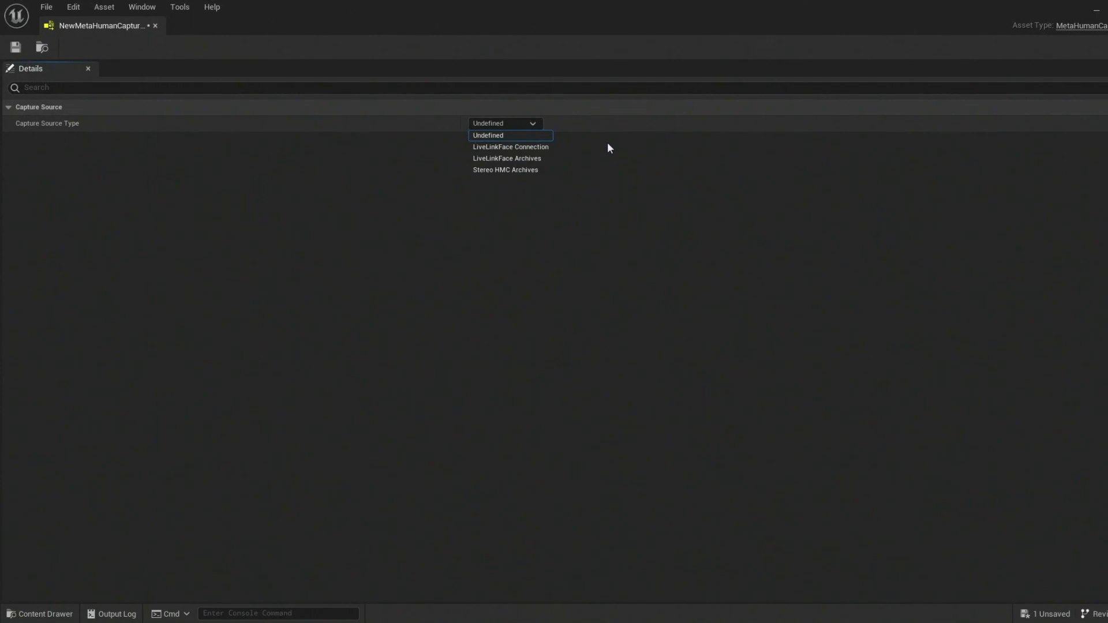
pyautogui.click(538, 158)
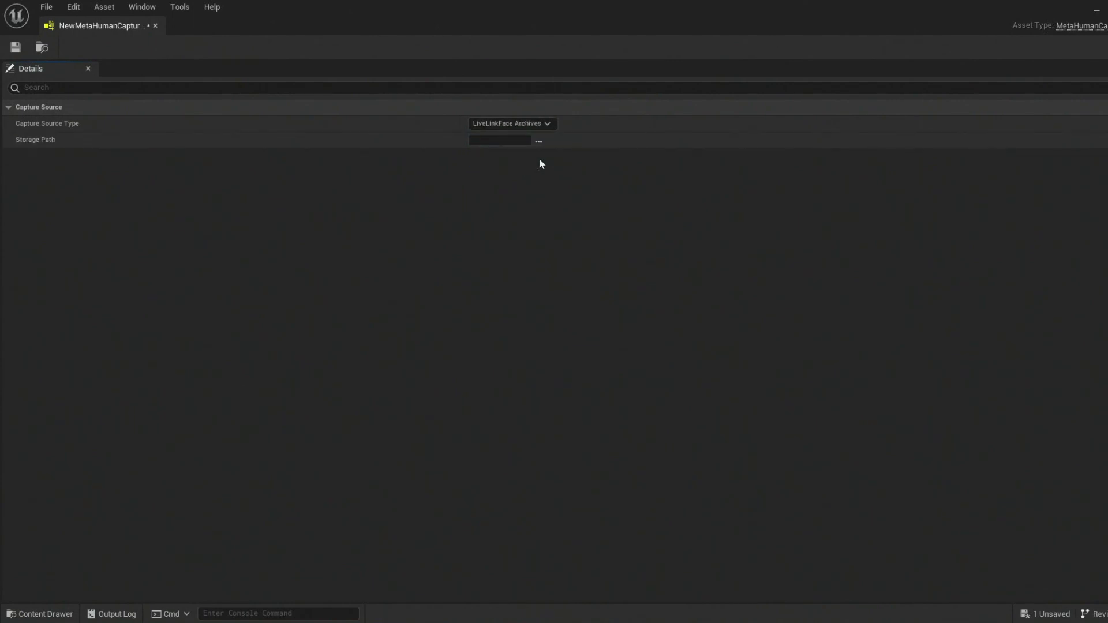
pyautogui.click(539, 145)
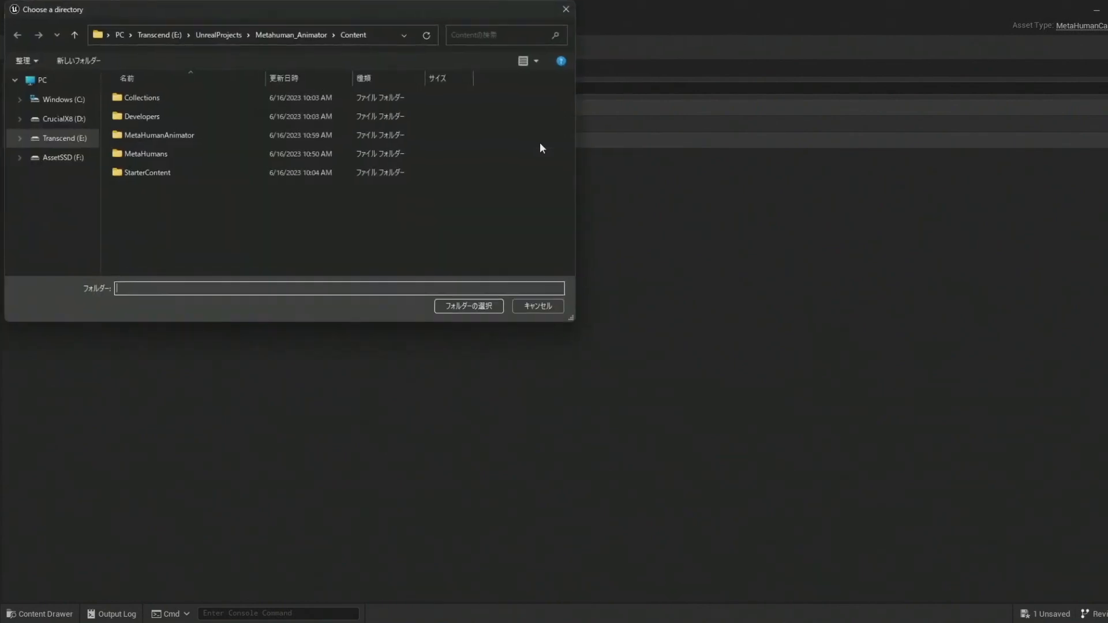
pyautogui.click(274, 39)
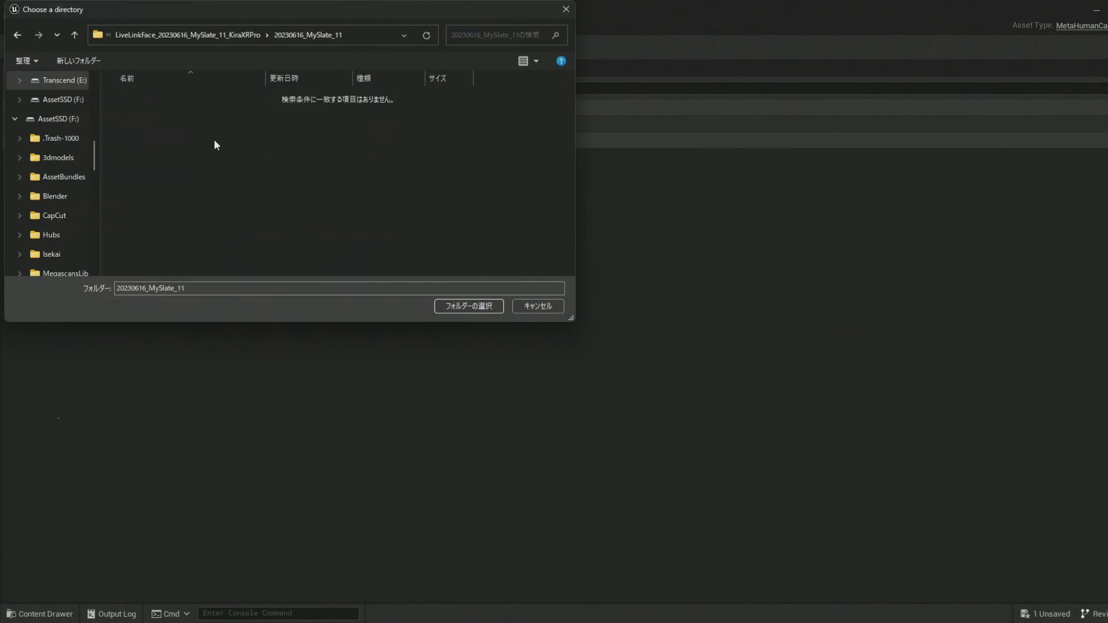
pyautogui.click(458, 307)
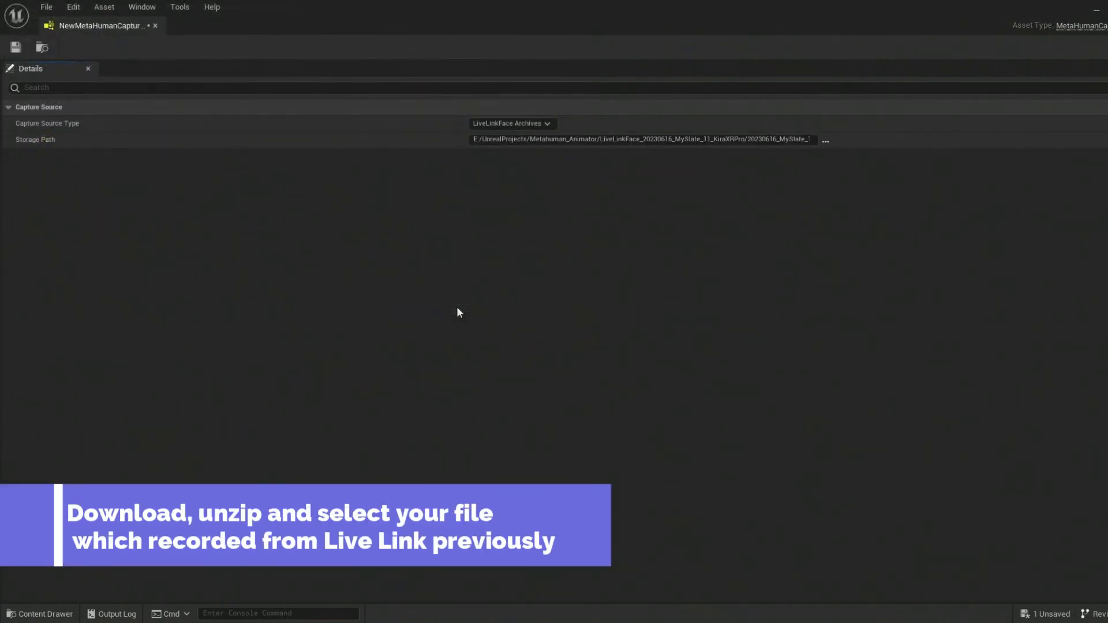
# - Save the configured capture source asset and close its editor
pyautogui.click(46, 7)
pyautogui.click(88, 65)
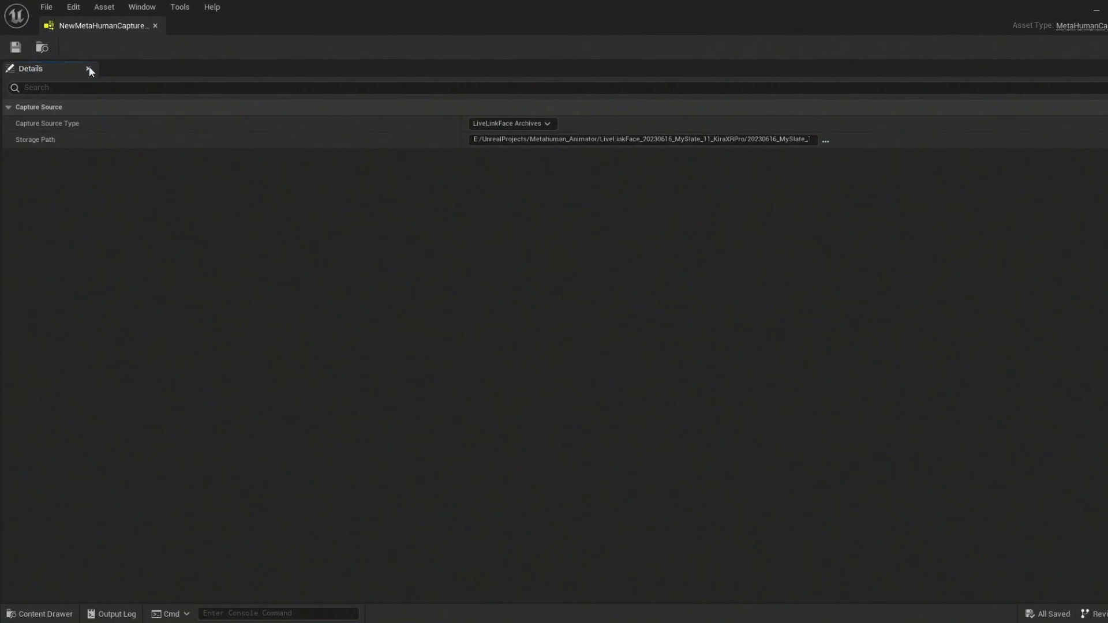
pyautogui.click(154, 25)
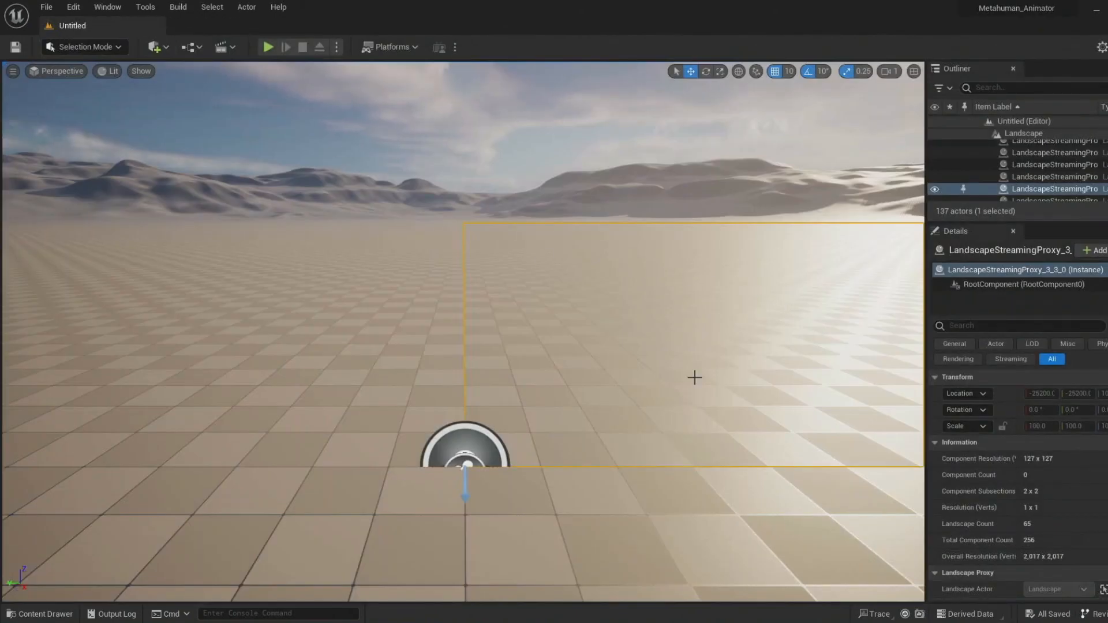
# - Open Capture Manager and select the NewMetaHumanCaptureSource capture source to list its footage
pyautogui.hotkey('ctrl', 'space')
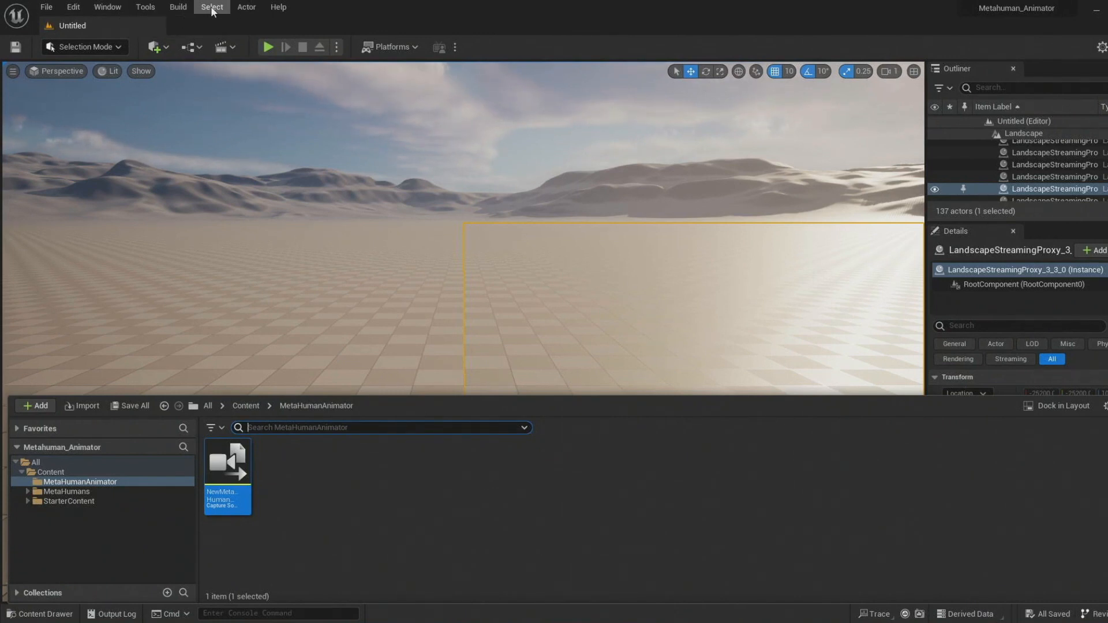
pyautogui.click(145, 7)
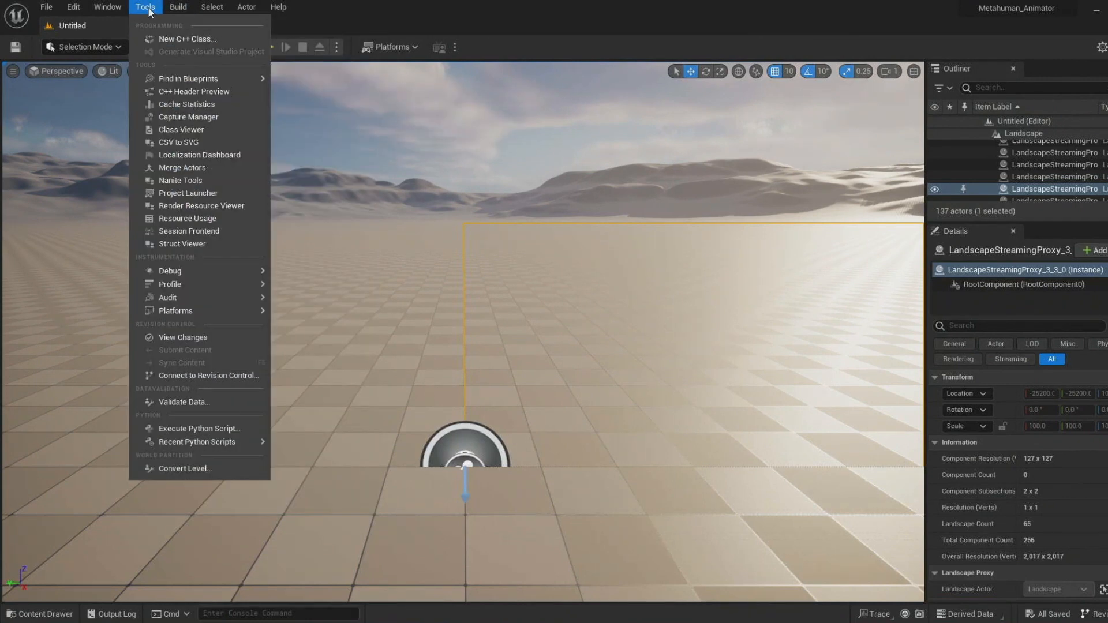
pyautogui.click(184, 117)
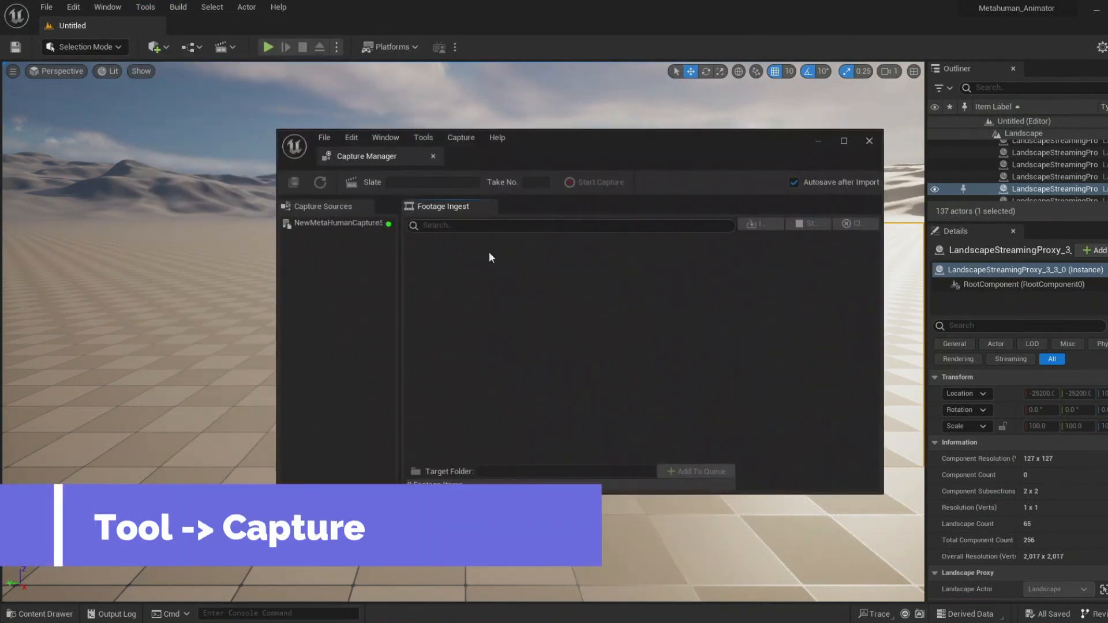
pyautogui.click(348, 224)
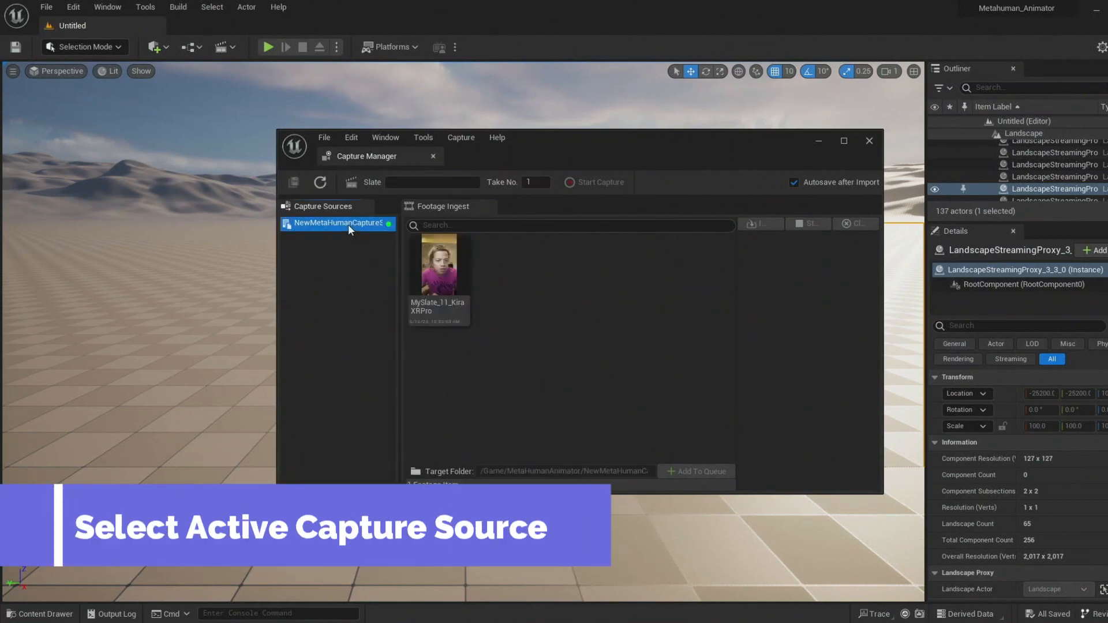
# - Queue the MySlate_11 footage and import it into the default target folder, then close Capture Manager
pyautogui.click(444, 268)
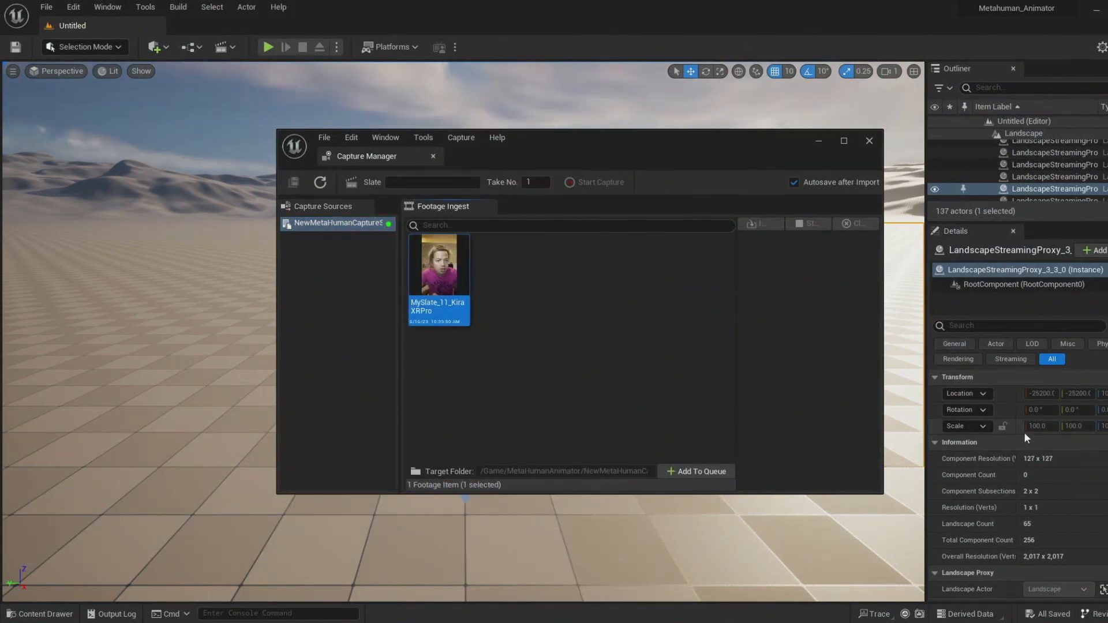
pyautogui.click(701, 471)
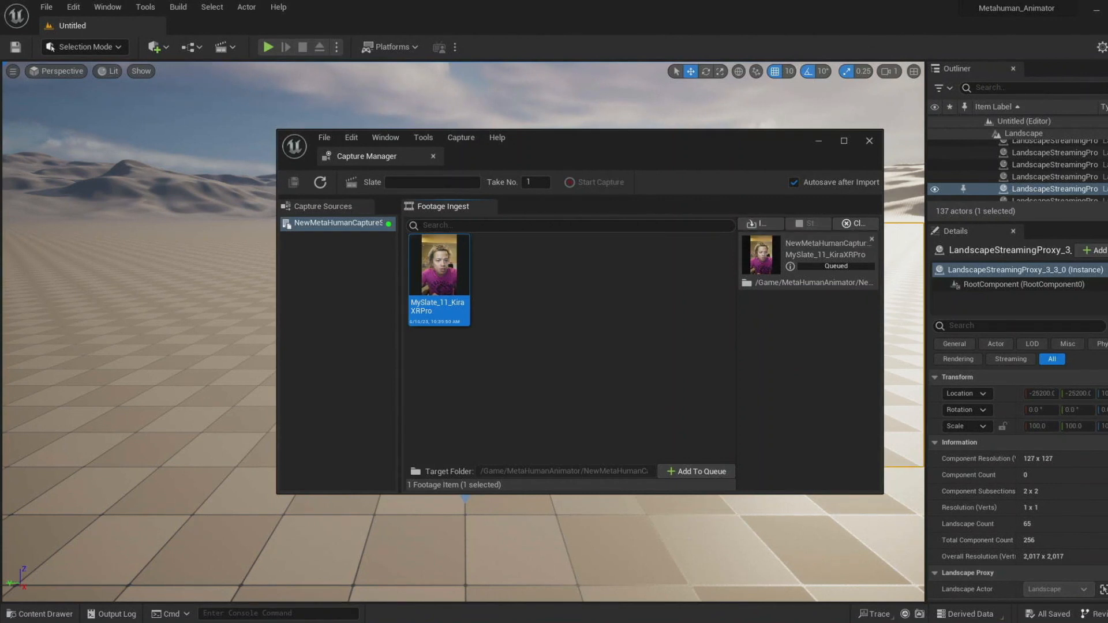
pyautogui.click(762, 226)
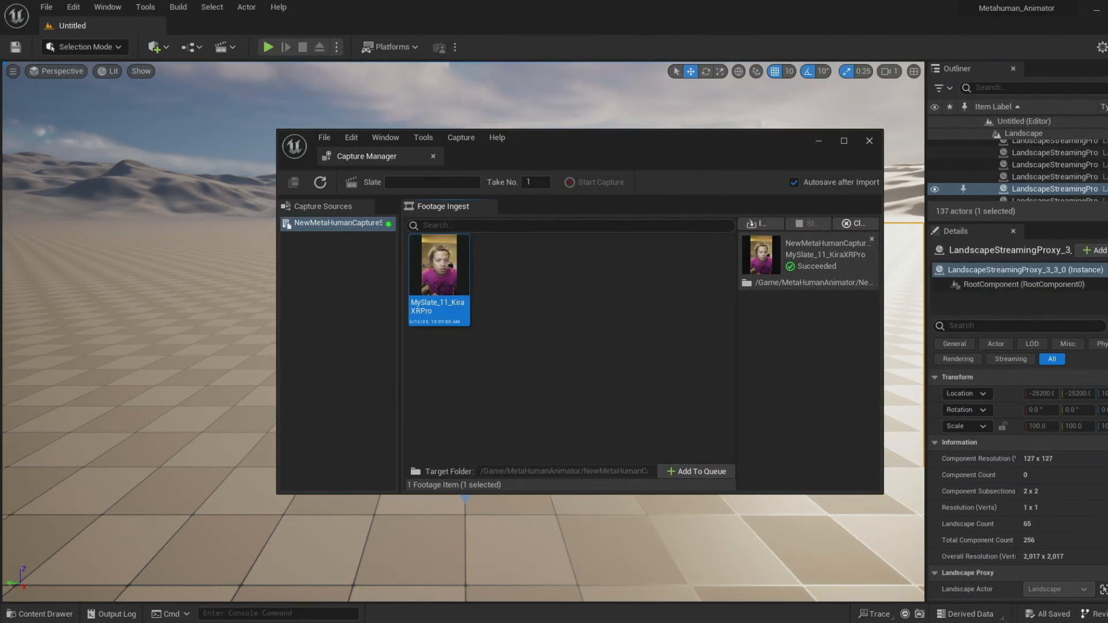
pyautogui.click(869, 140)
# - Check the ingested capture folder, return to the MetaHumanAnimator folder and create a MetaHuman Identity asset there named Kira_Footage
pyautogui.hotkey('ctrl', 'space')
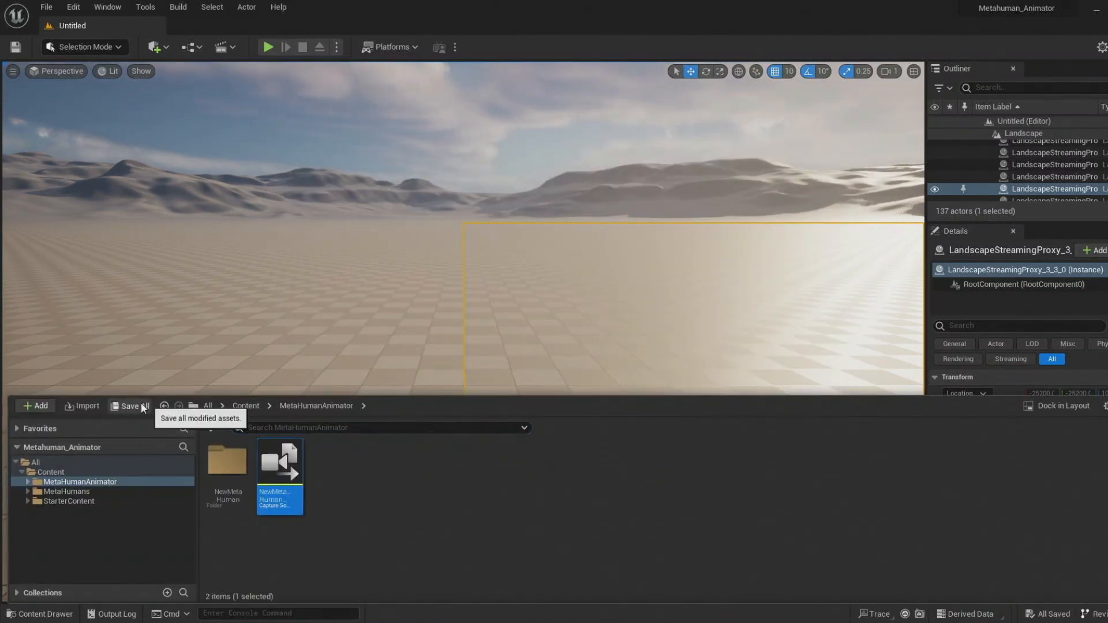
pyautogui.doubleClick(222, 470)
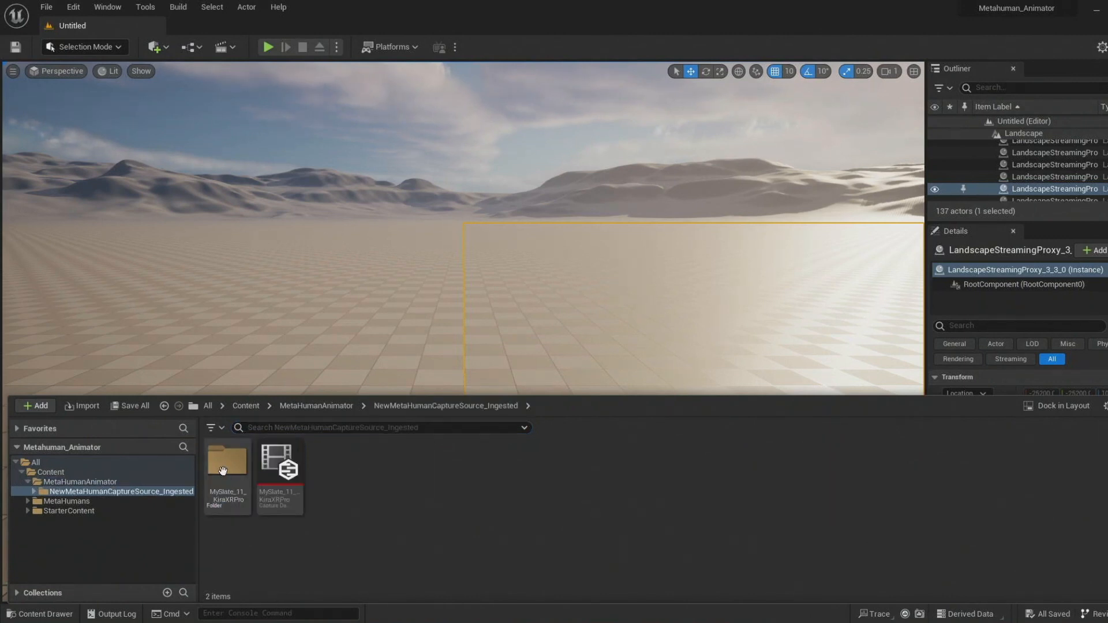
pyautogui.click(326, 410)
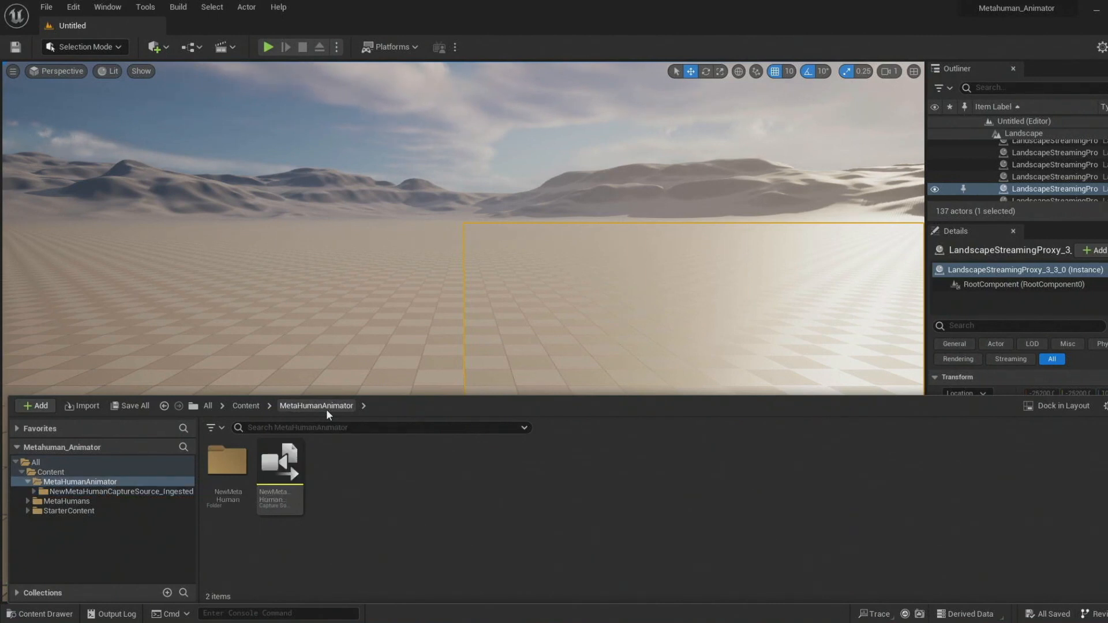
pyautogui.rightClick(378, 487)
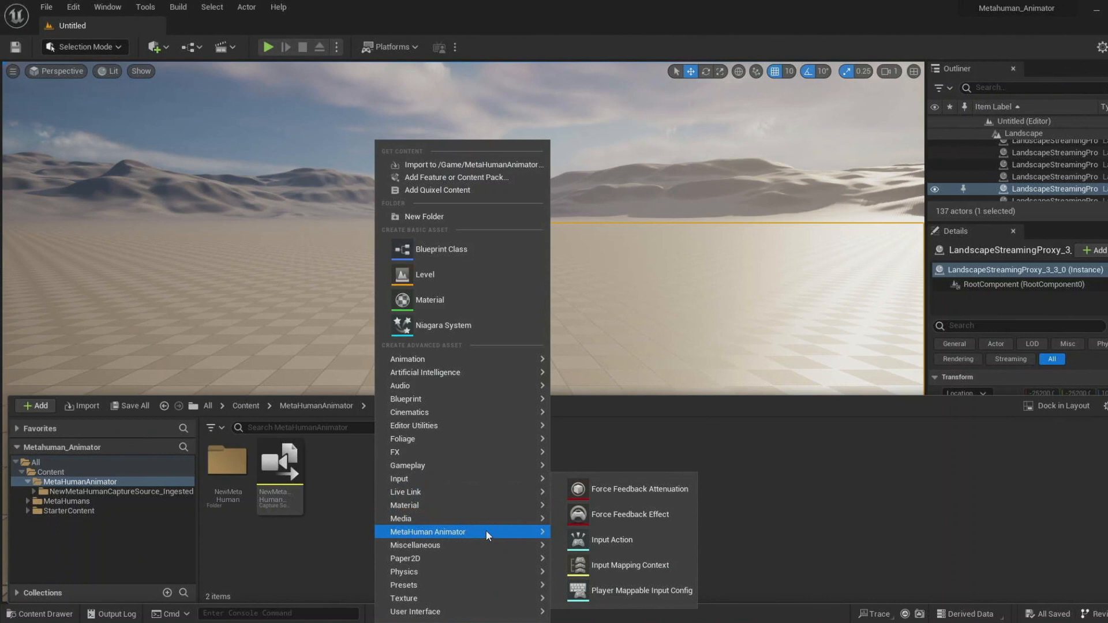
pyautogui.moveTo(486, 531)
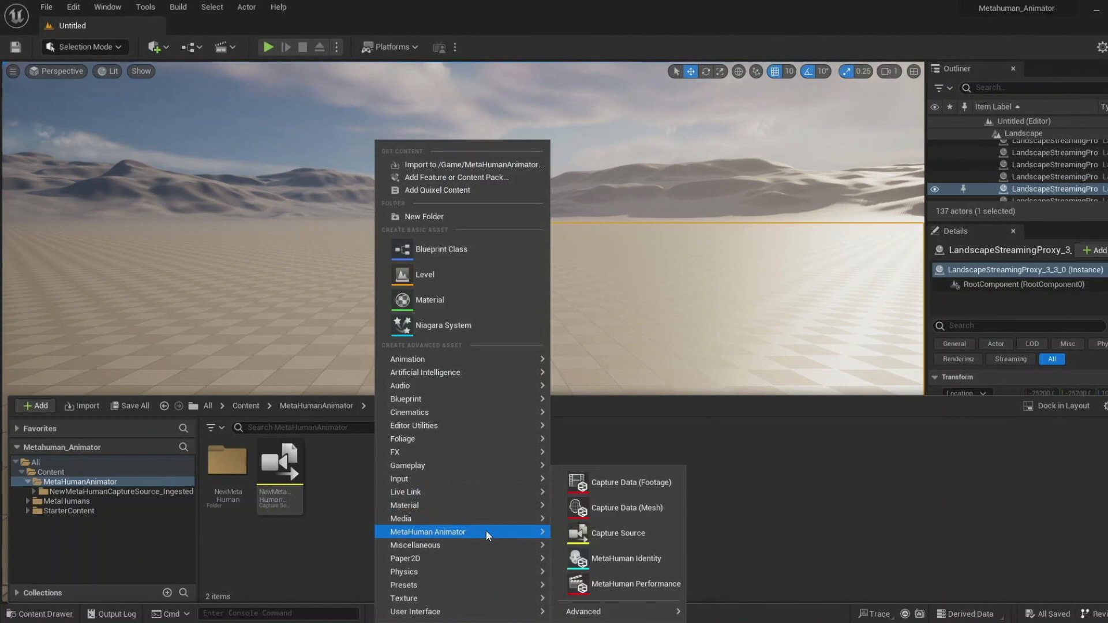
pyautogui.click(627, 560)
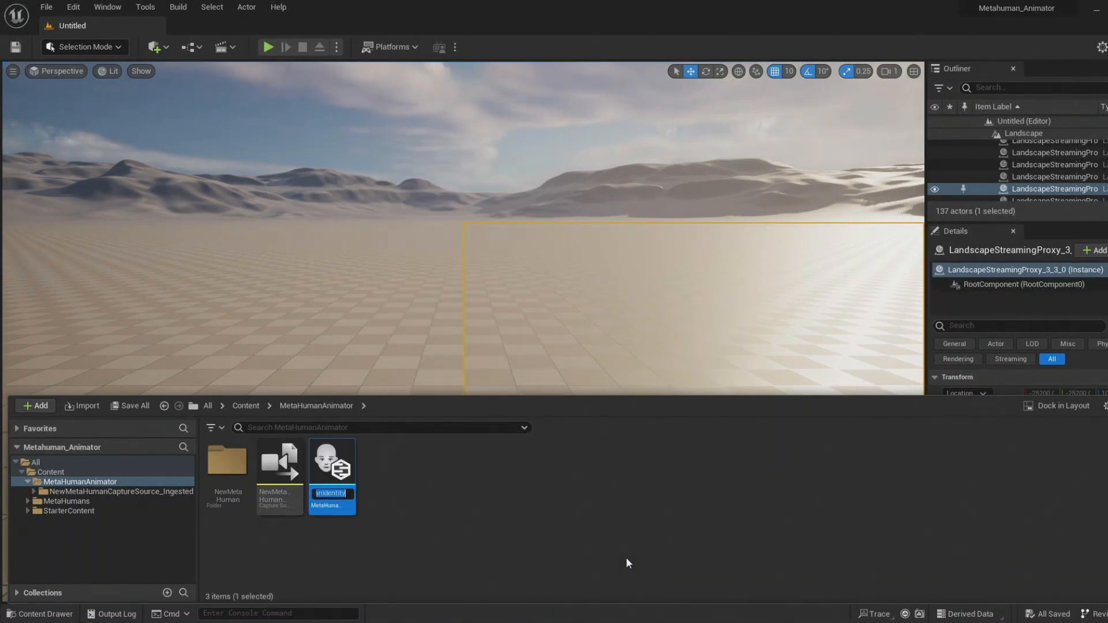
pyautogui.write('Kira_')
pyautogui.write('Footage')
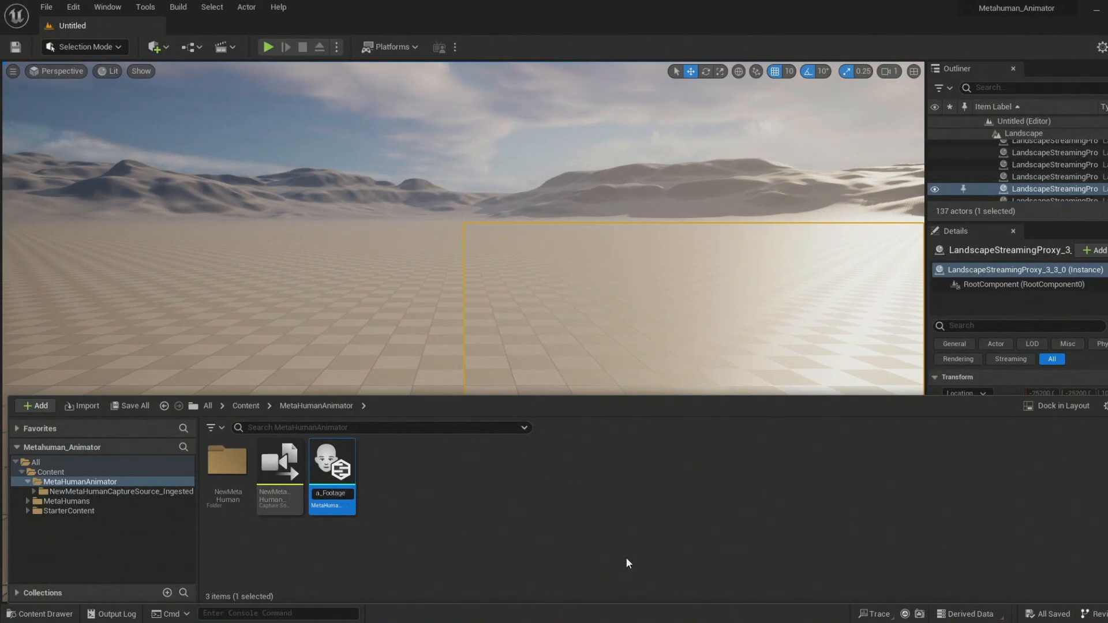
pyautogui.press('Return')
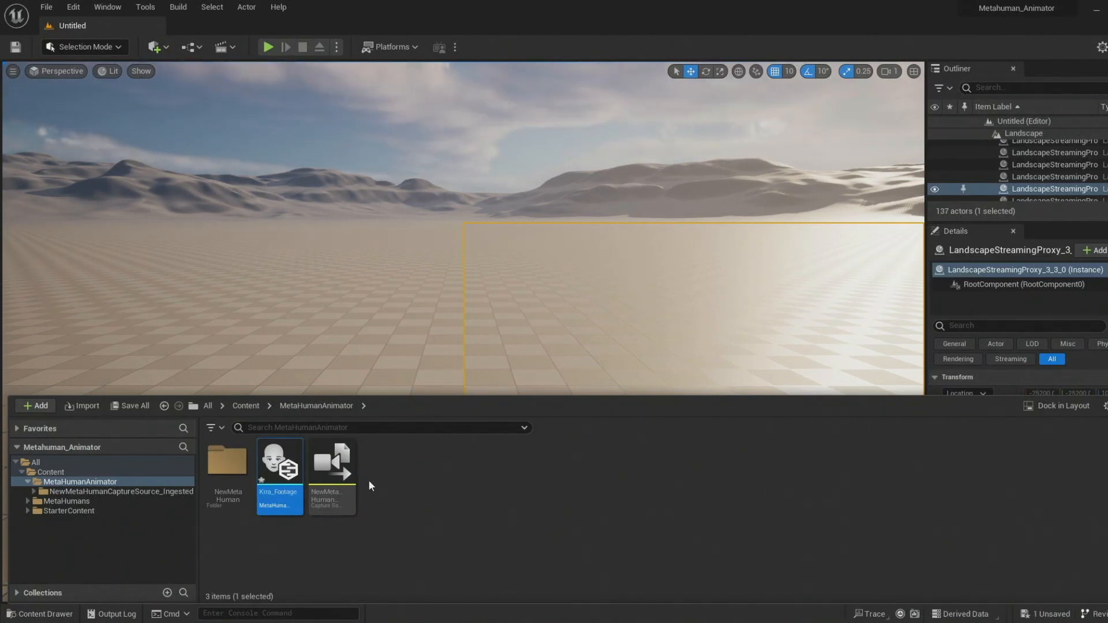
# - Open the Kira_Footage identity and create its components from the MySlate_11_KiraXRPro footage
pyautogui.doubleClick(274, 472)
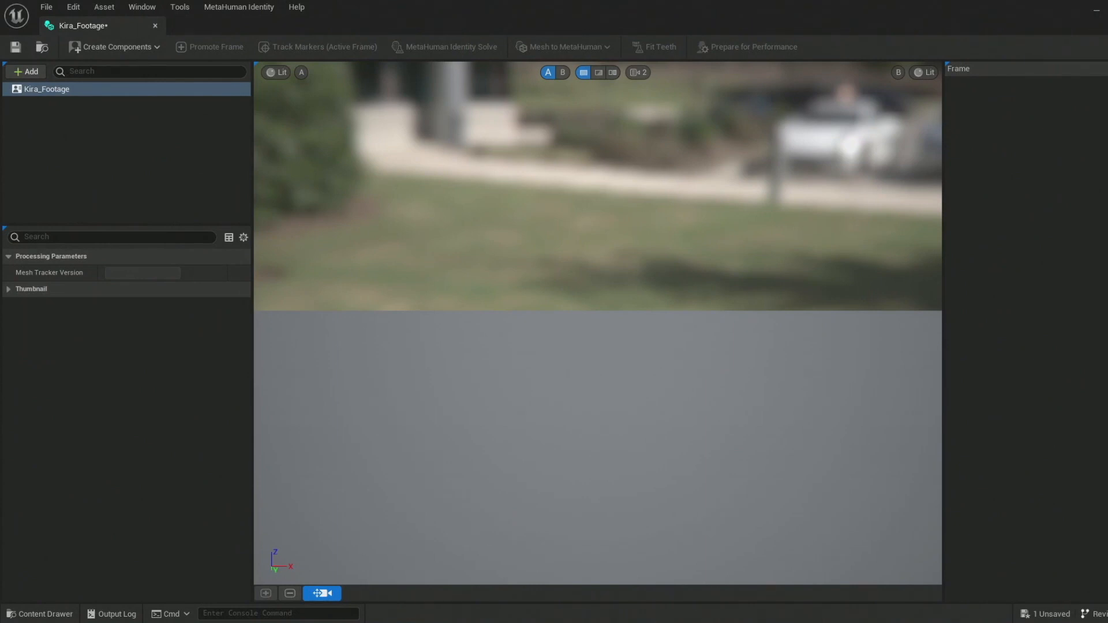
pyautogui.click(109, 48)
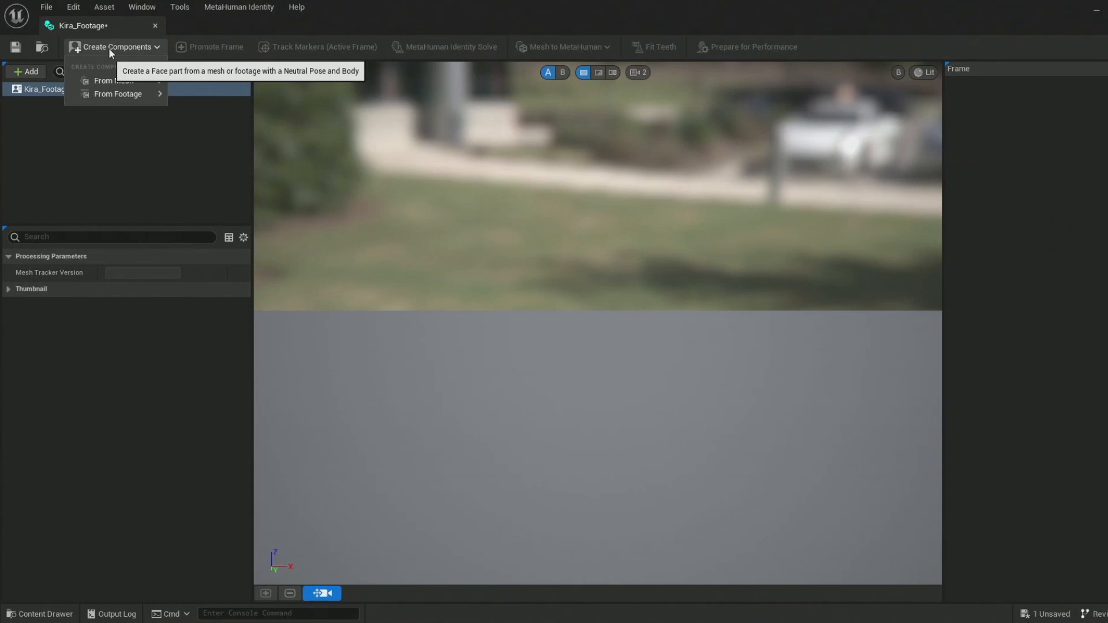
pyautogui.moveTo(127, 93)
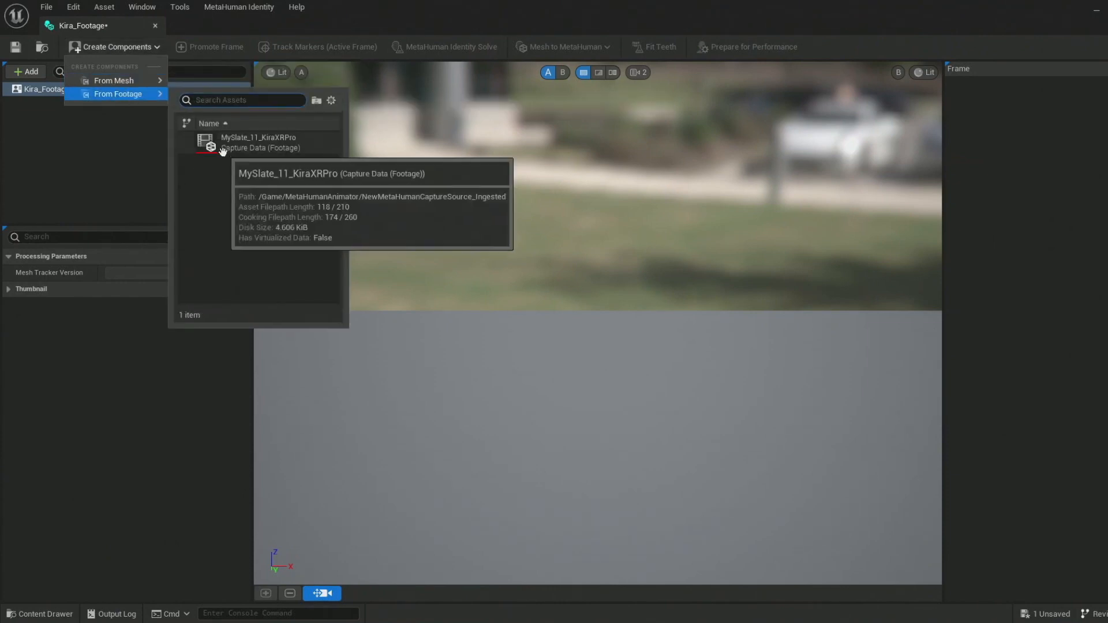
pyautogui.click(255, 149)
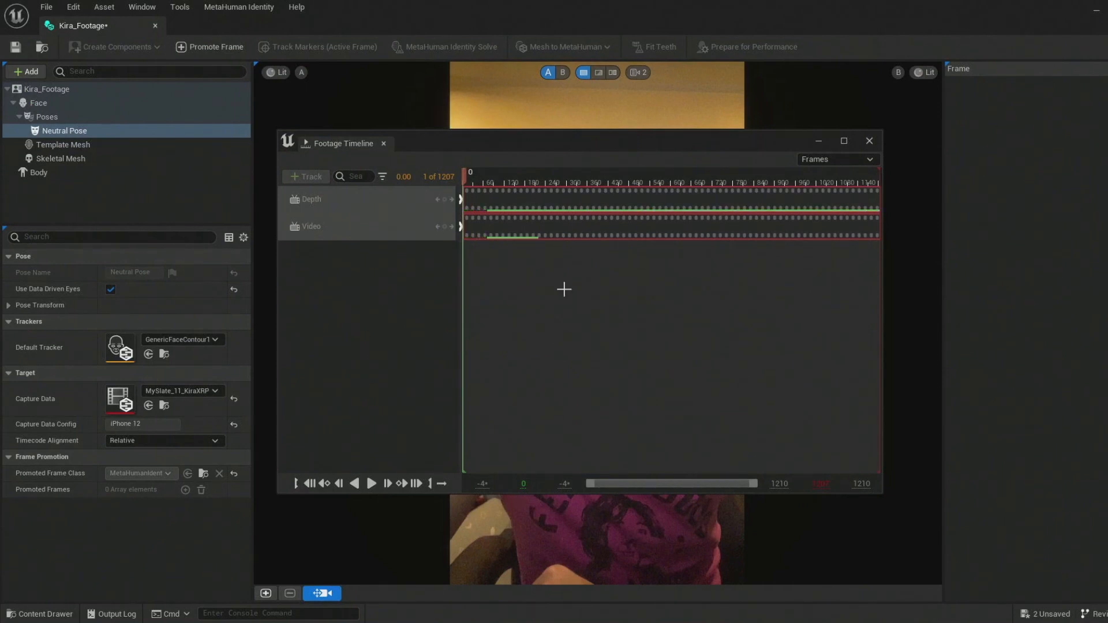
# - Dismiss the floating Footage Timeline and view the body type options of the identity's Body component
pyautogui.moveTo(519, 142); pyautogui.dragTo(601, 134)
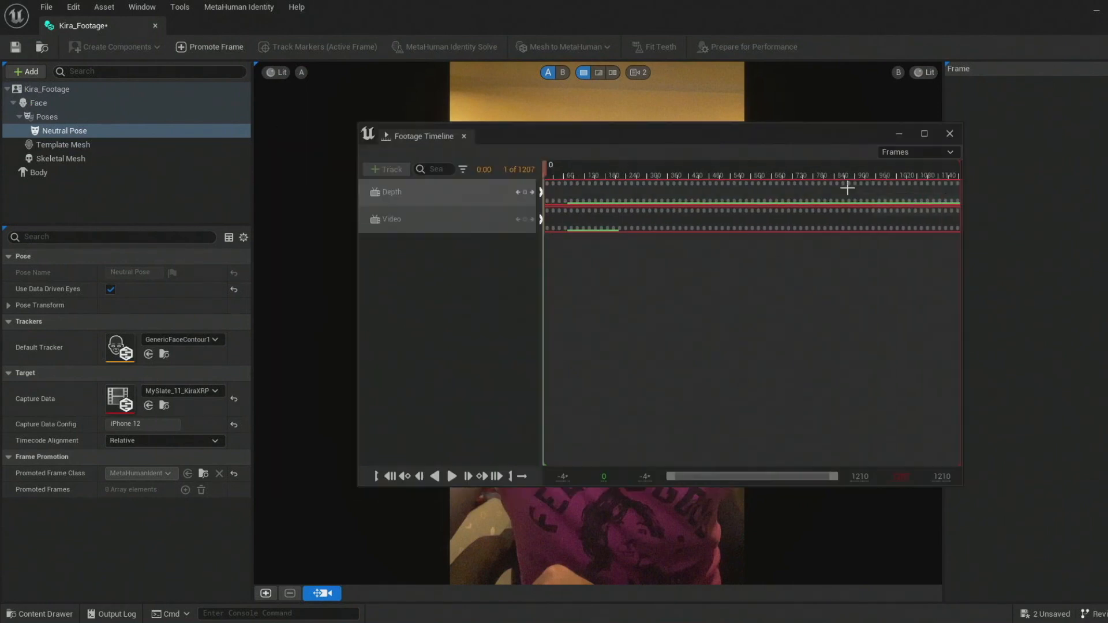
pyautogui.click(948, 134)
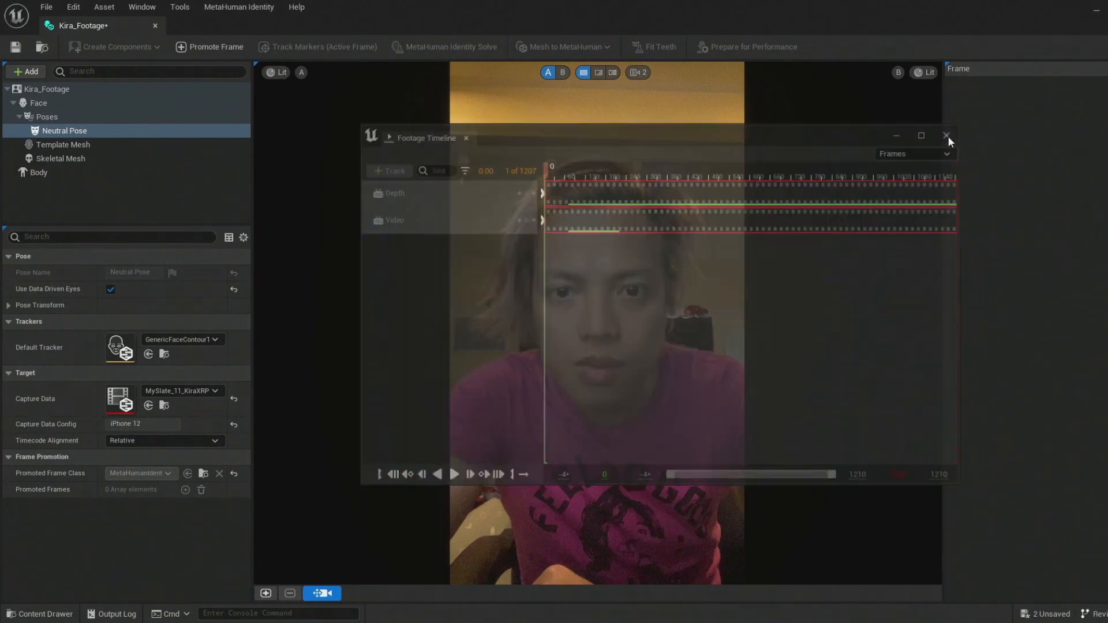
pyautogui.click(85, 172)
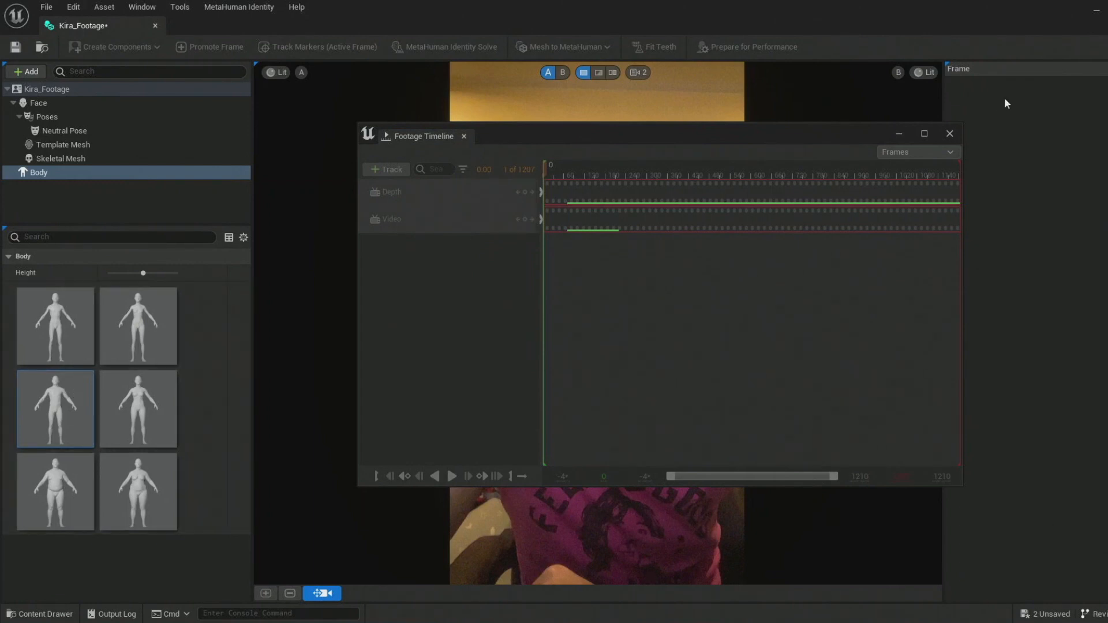
pyautogui.click(950, 134)
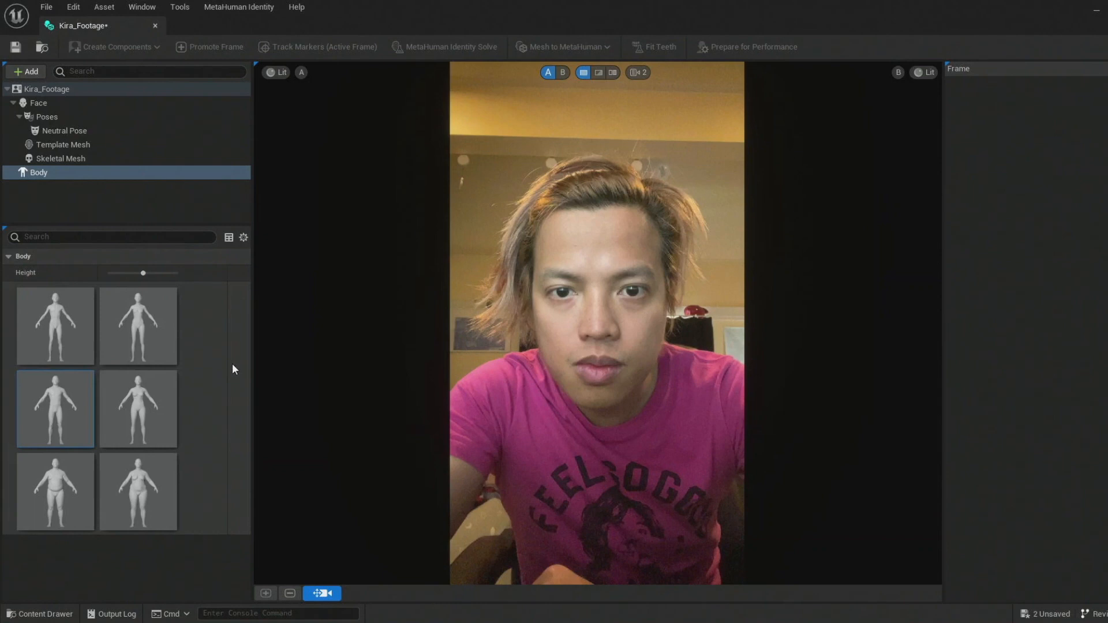
# - Select the Neutral Pose, dock the Footage Timeline beneath the viewport at reduced height, and scrub the footage to frame 79
pyautogui.click(127, 133)
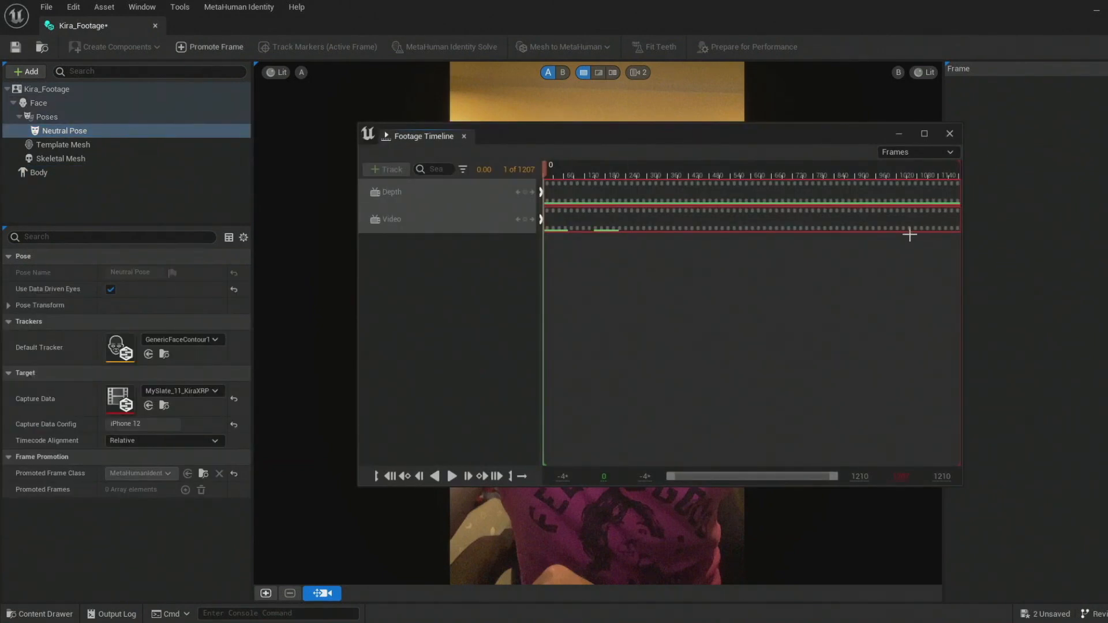
pyautogui.moveTo(426, 137); pyautogui.dragTo(311, 598)
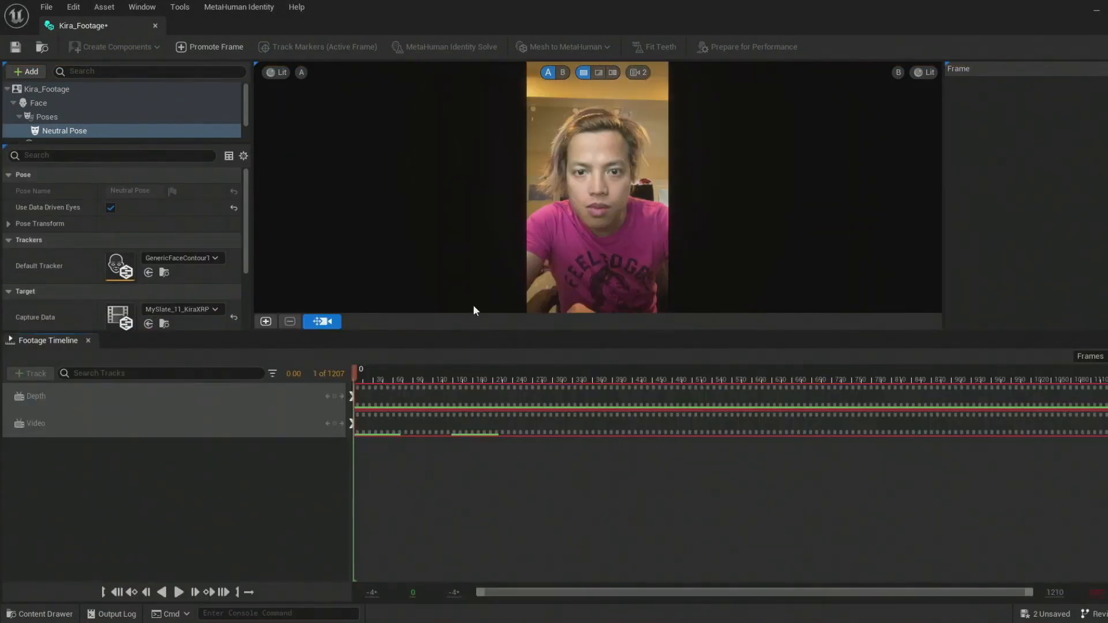
pyautogui.moveTo(479, 333); pyautogui.dragTo(476, 456)
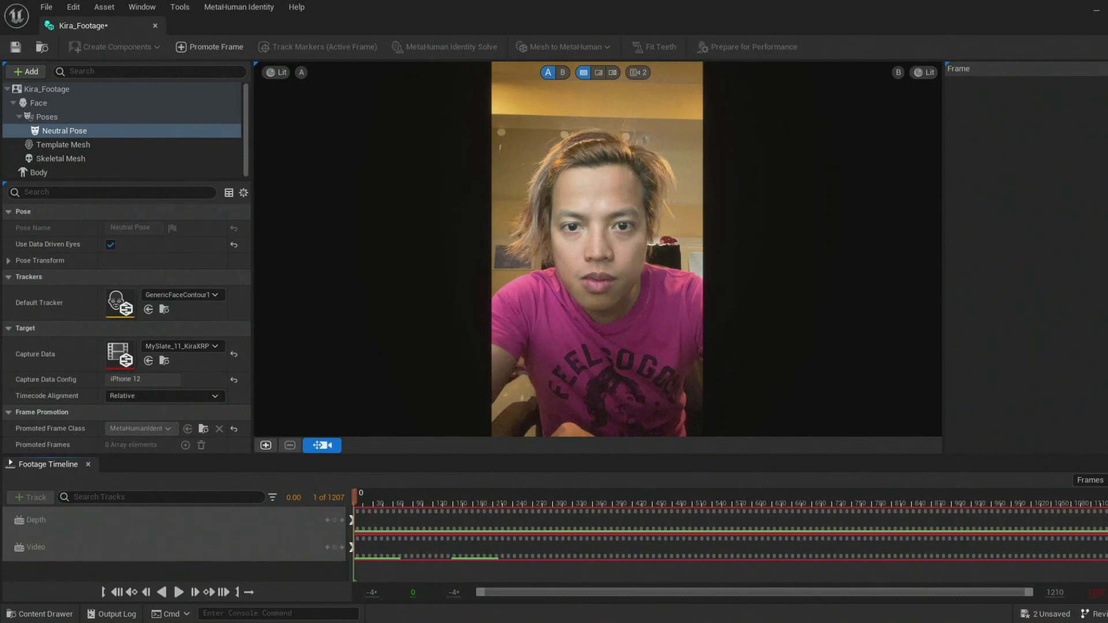
pyautogui.moveTo(354, 494); pyautogui.dragTo(407, 499)
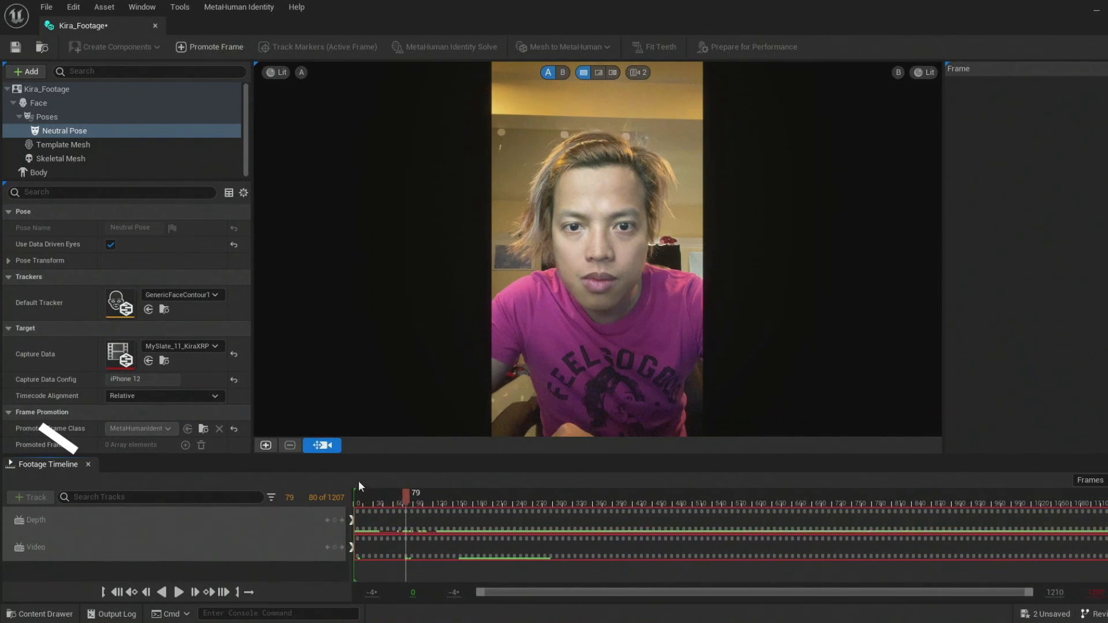
# - Promote frame 79 of the Neutral Pose as the front view and switch free roaming camera mode on and back off
pyautogui.click(270, 445)
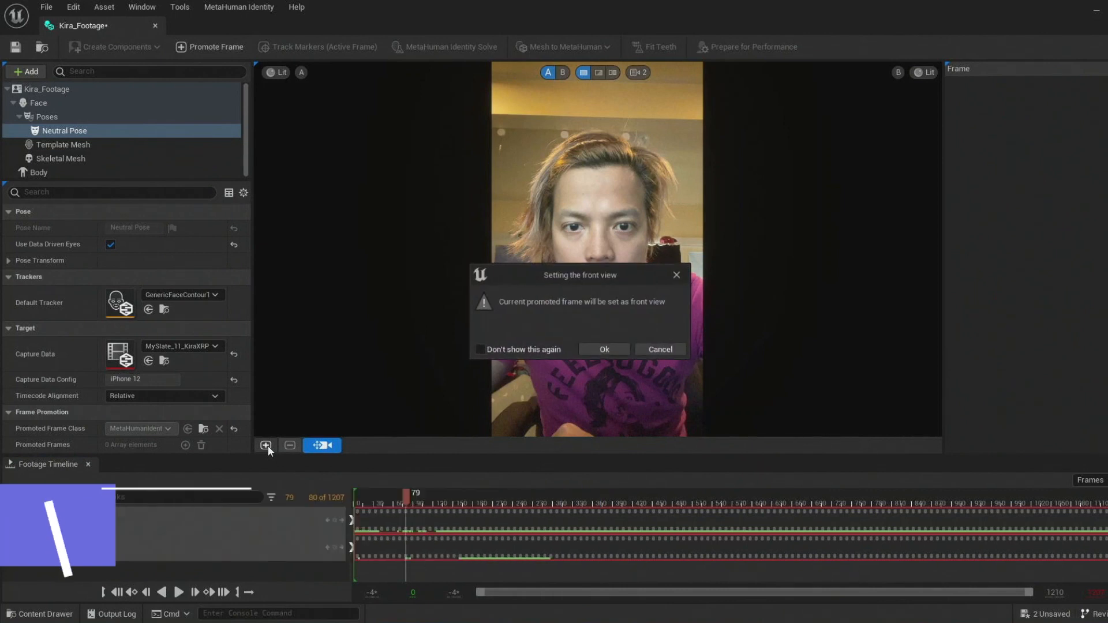
pyautogui.click(617, 350)
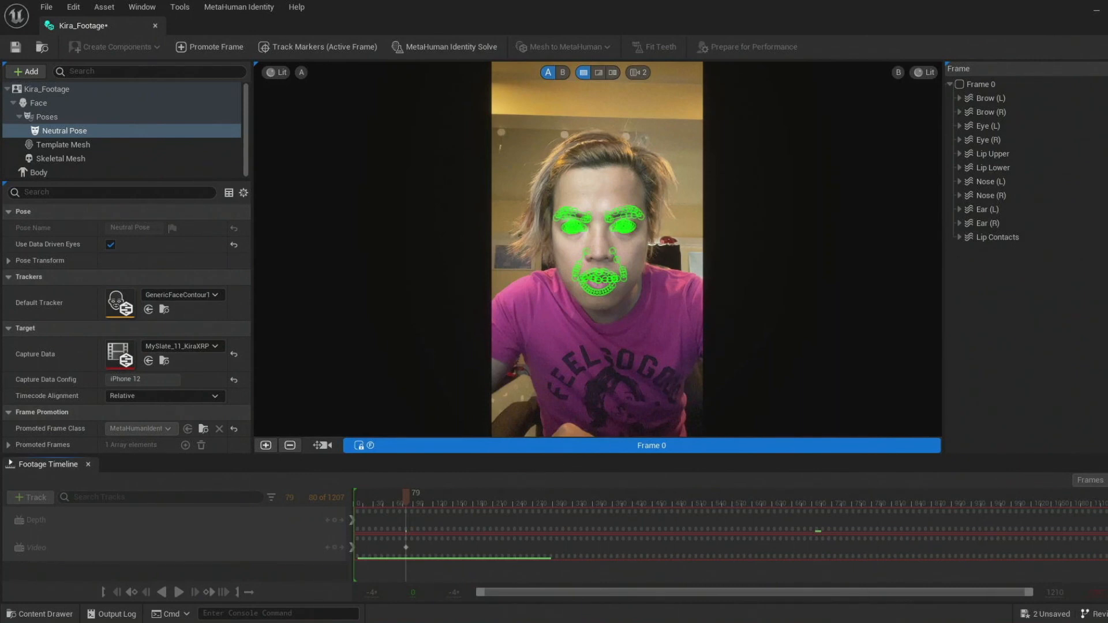
pyautogui.click(324, 447)
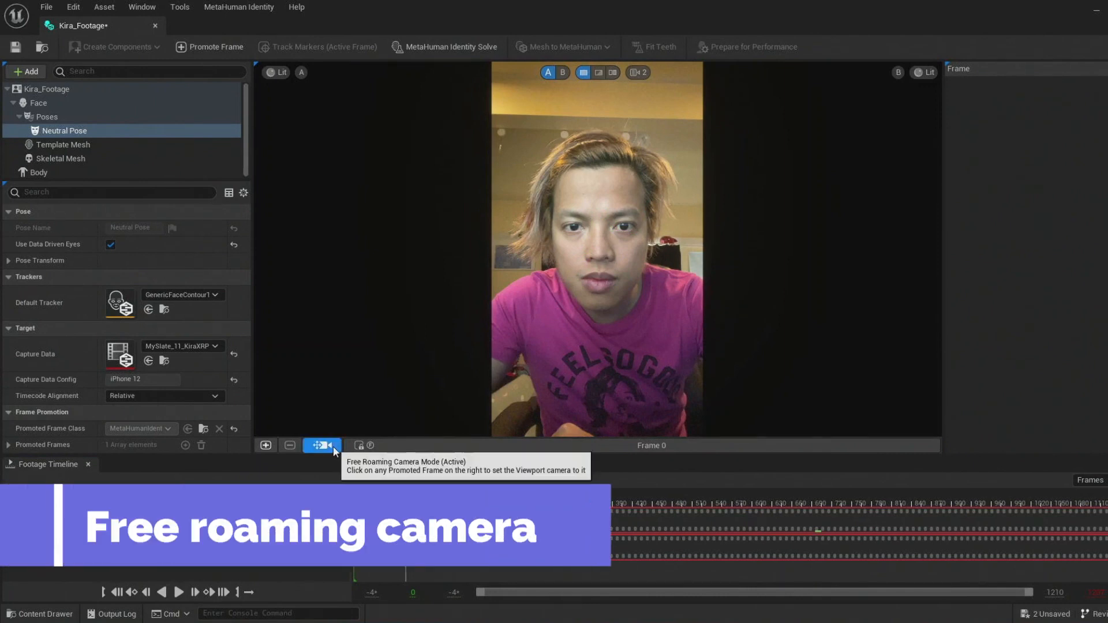
pyautogui.click(348, 448)
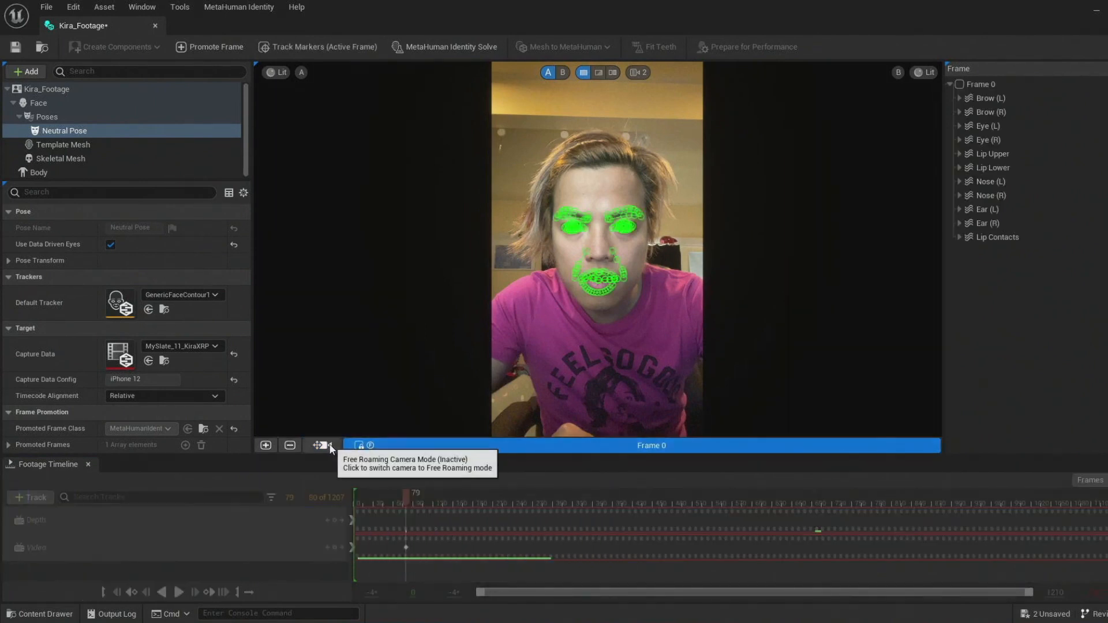
# - Promote footage frame 160, where the head is turned, as a second Neutral Pose frame and rename it Right
pyautogui.click(322, 446)
pyautogui.moveTo(406, 494); pyautogui.dragTo(454, 498)
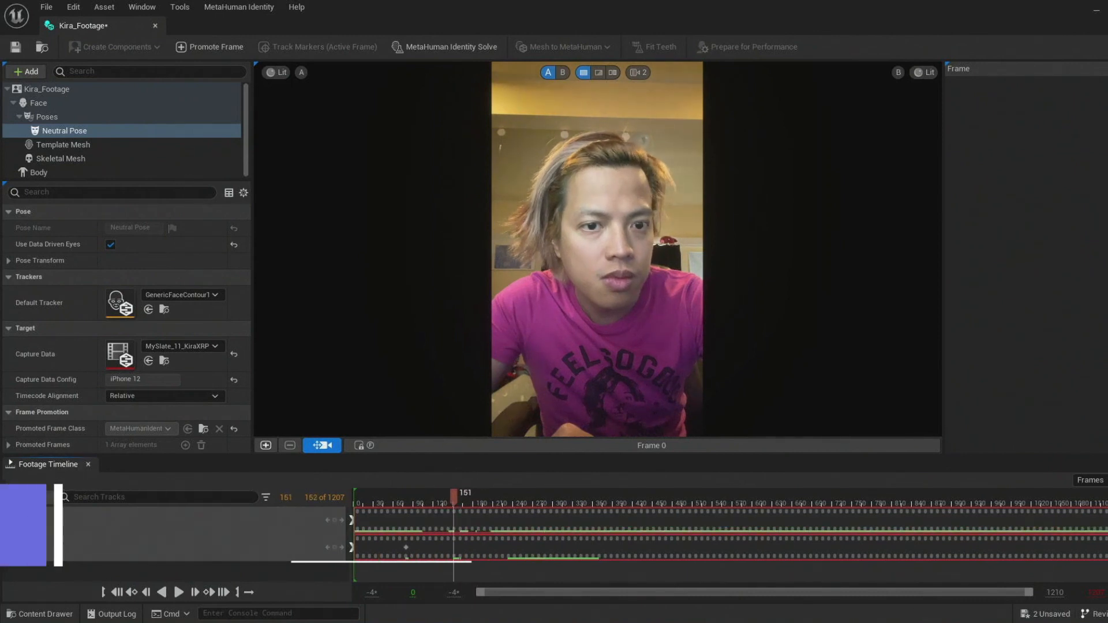
pyautogui.moveTo(454, 502)
pyautogui.mouseDown()
pyautogui.moveTo(475, 501)
pyautogui.moveTo(459, 503)
pyautogui.mouseUp()
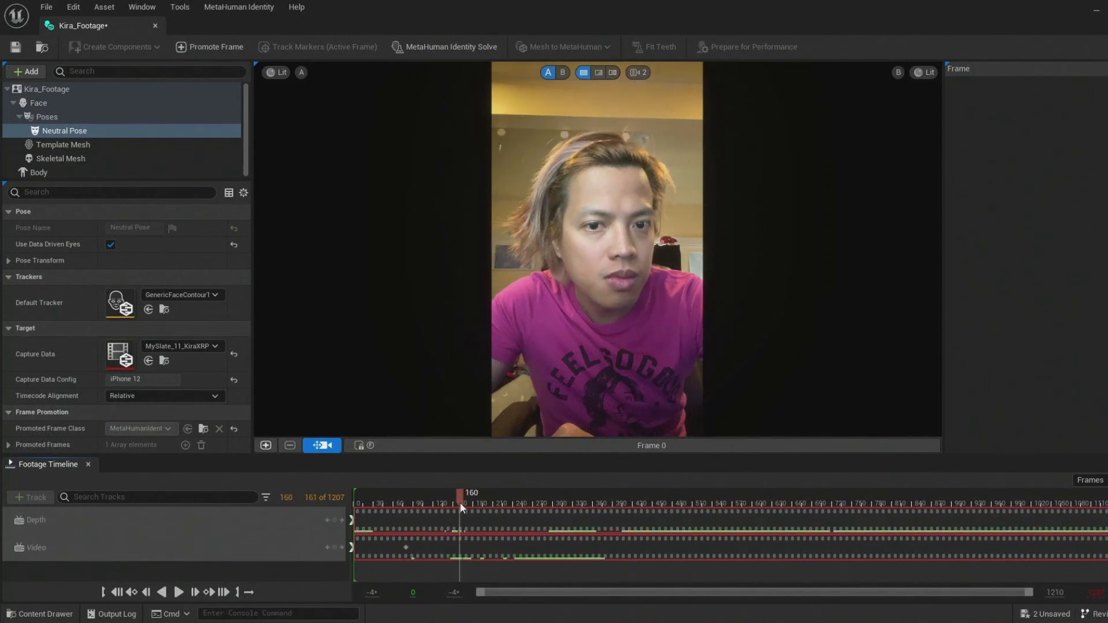
pyautogui.click(266, 446)
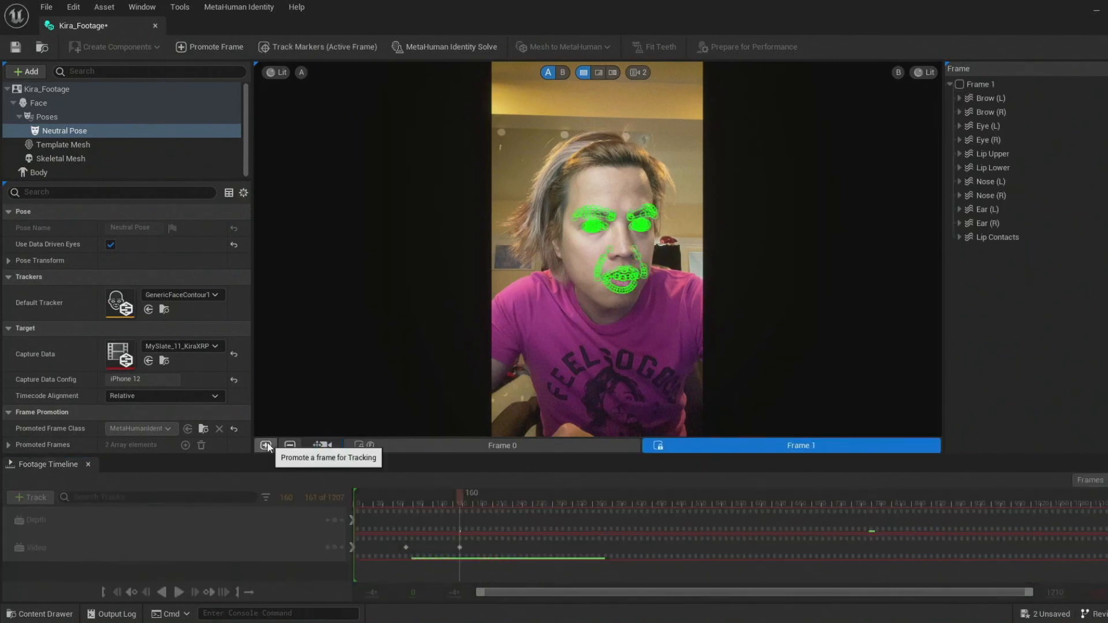
pyautogui.rightClick(797, 449)
pyautogui.click(815, 487)
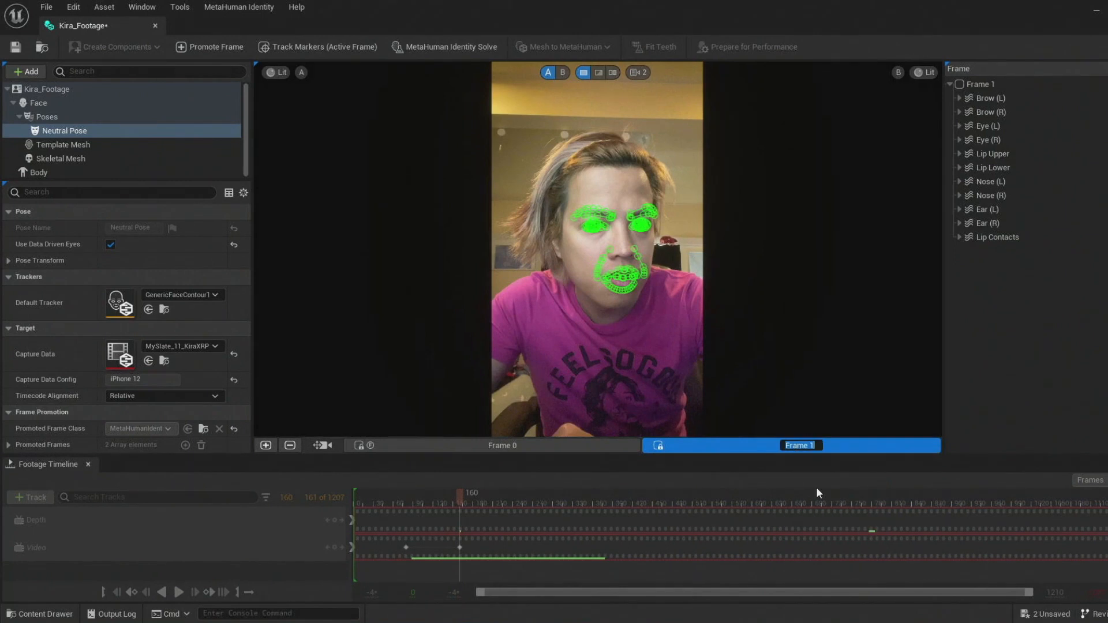
pyautogui.write('Right')
pyautogui.press('Return')
# - Promote the footage at about frame 315, with the head turned the other way, and rename the promoted frame Left
pyautogui.click(322, 445)
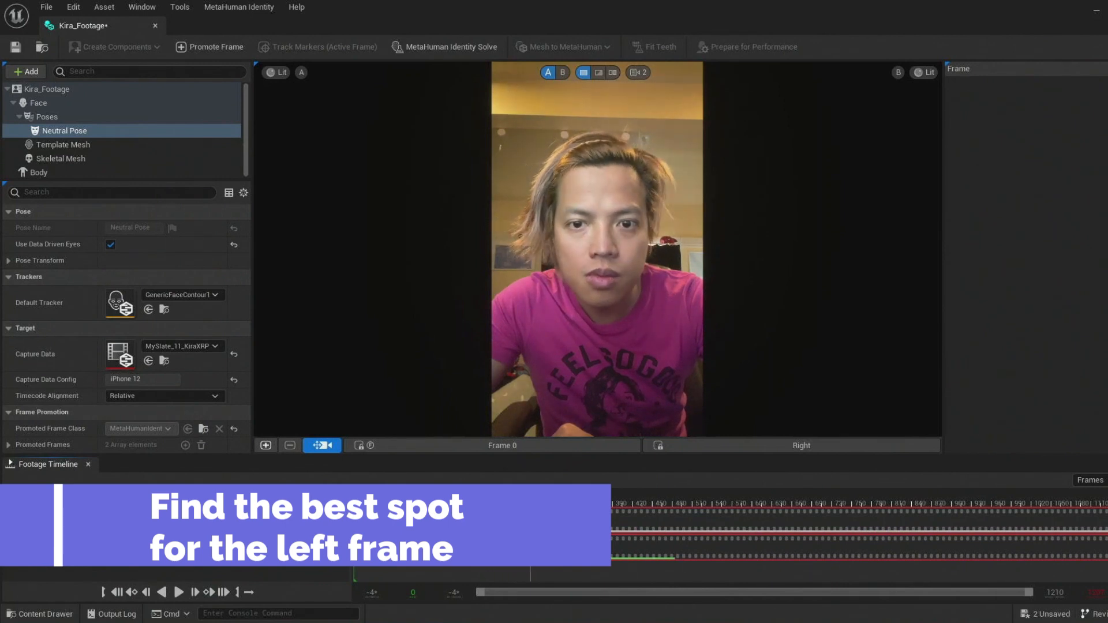
pyautogui.click(573, 503)
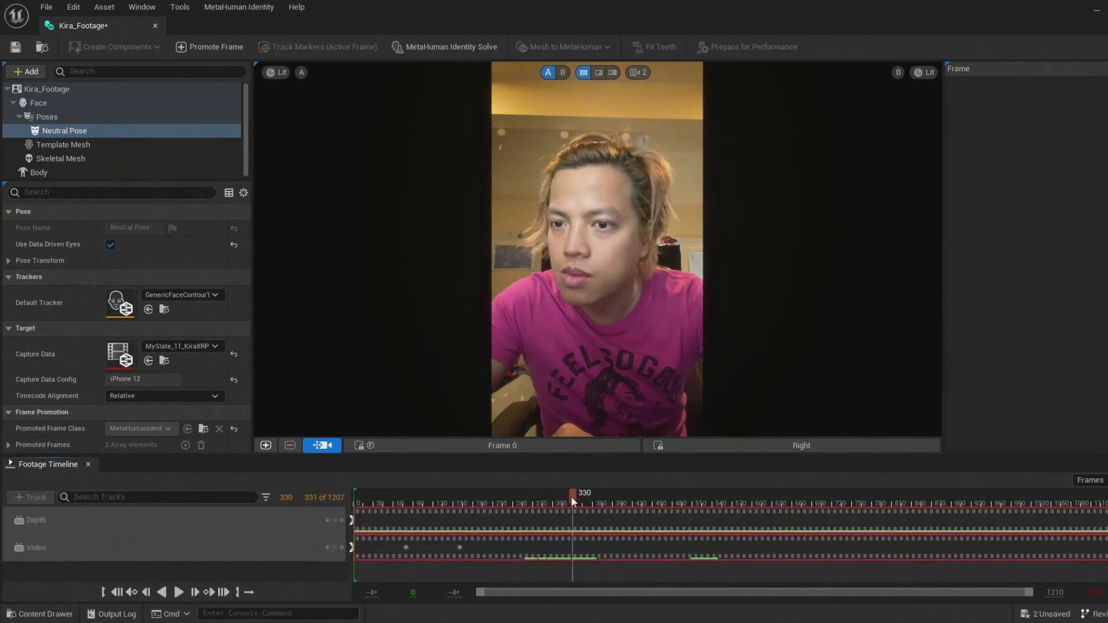
pyautogui.moveTo(574, 499); pyautogui.dragTo(563, 497)
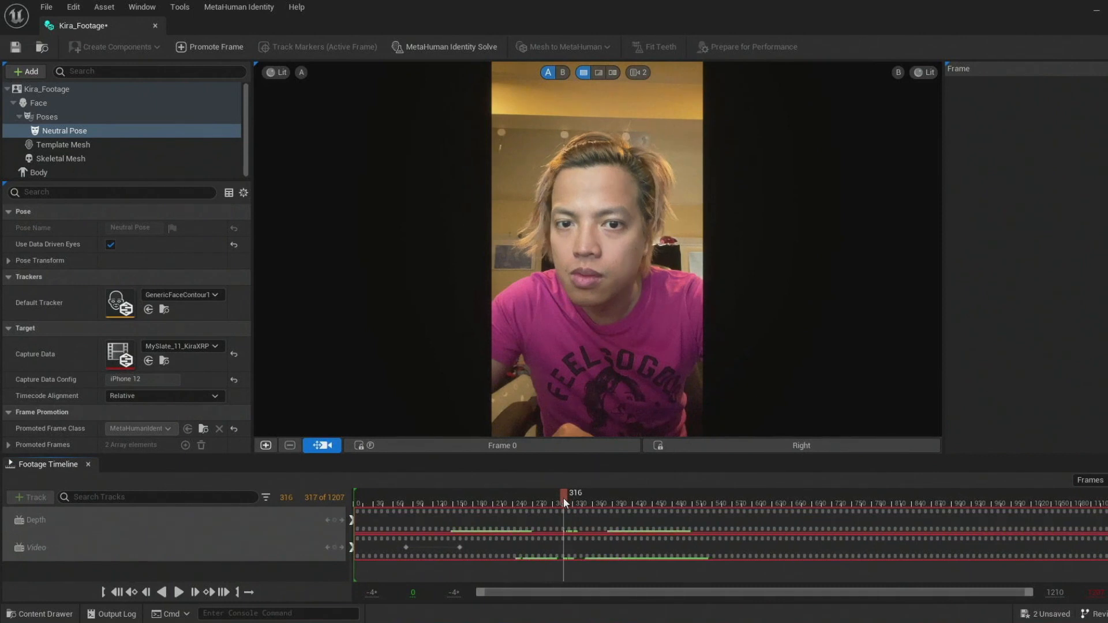
pyautogui.click(265, 445)
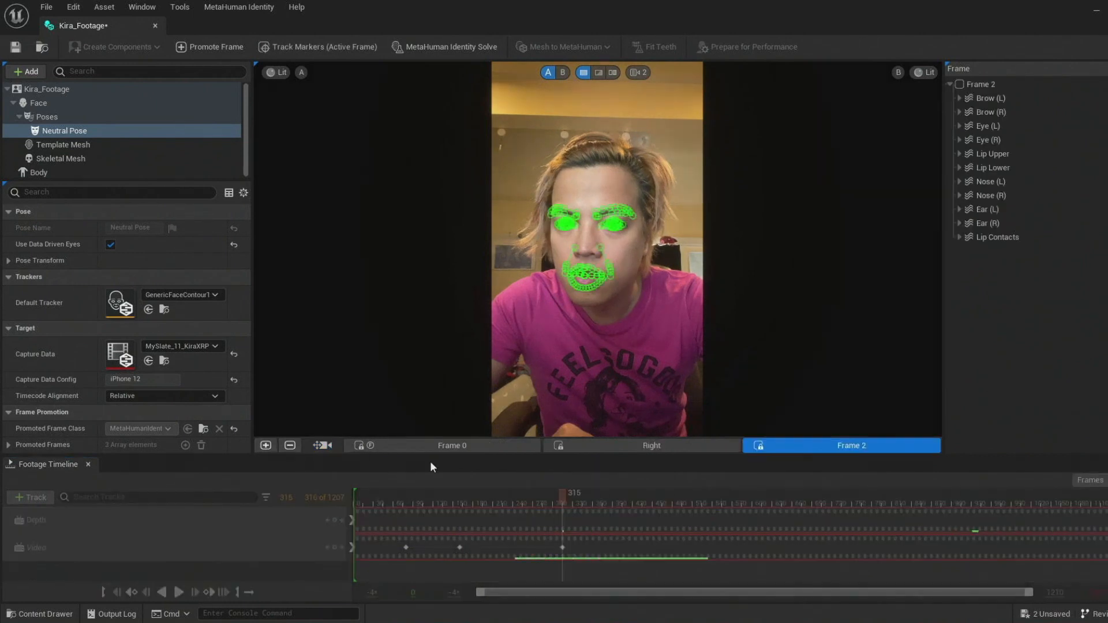
pyautogui.rightClick(855, 448)
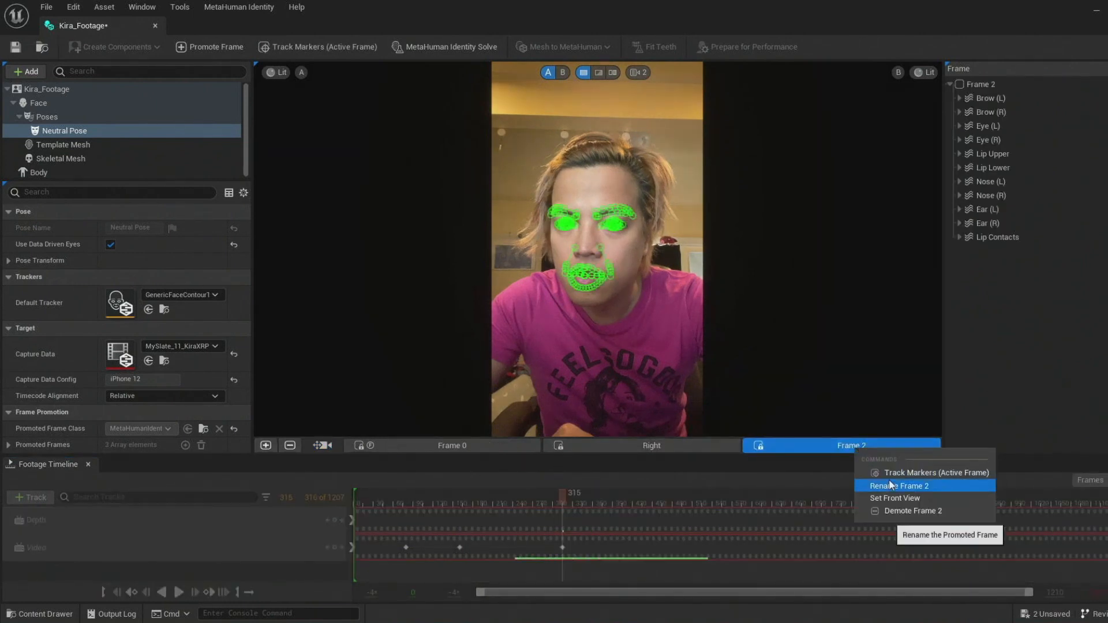
pyautogui.click(890, 483)
pyautogui.write('Left')
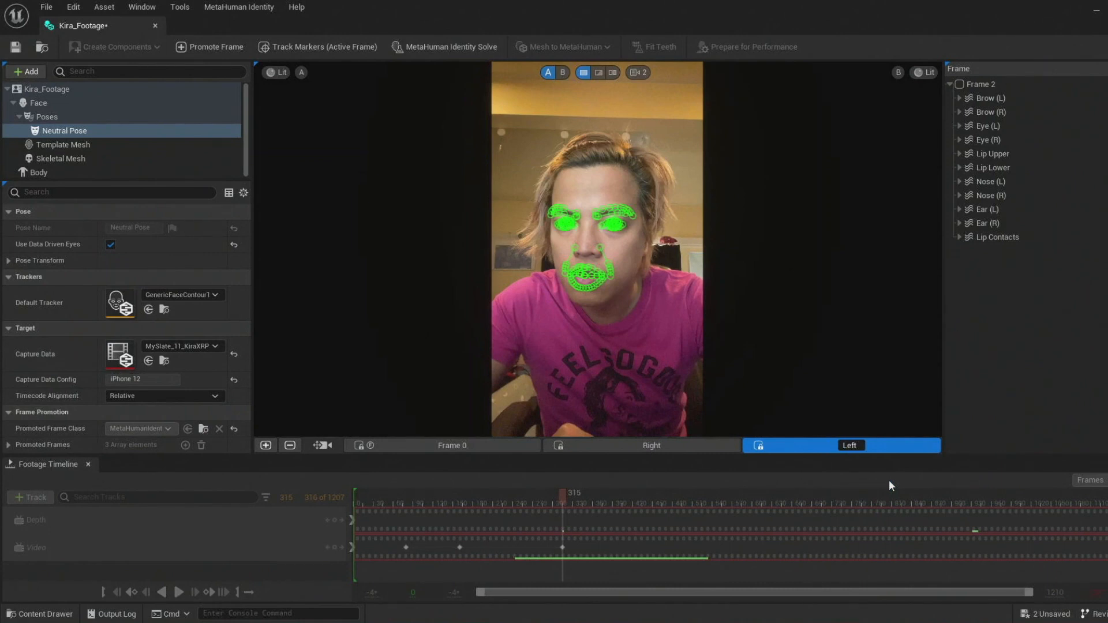
pyautogui.press('Return')
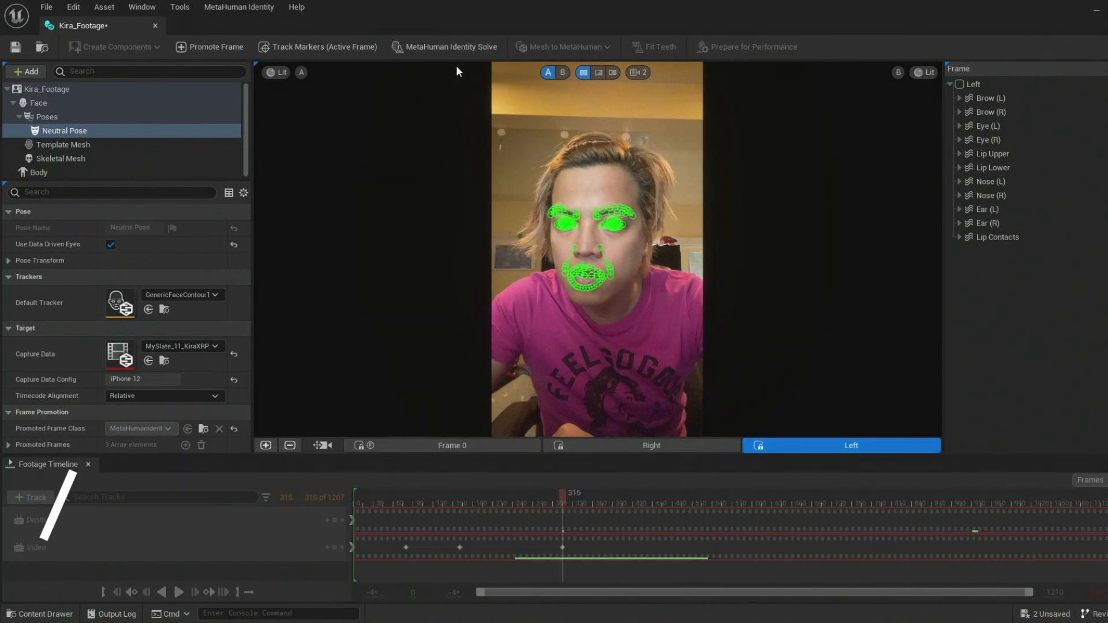
# - Run the MetaHuman Identity Solve and compare the Left frame's footage with the solved mesh in dual and wipe views
pyautogui.click(440, 46)
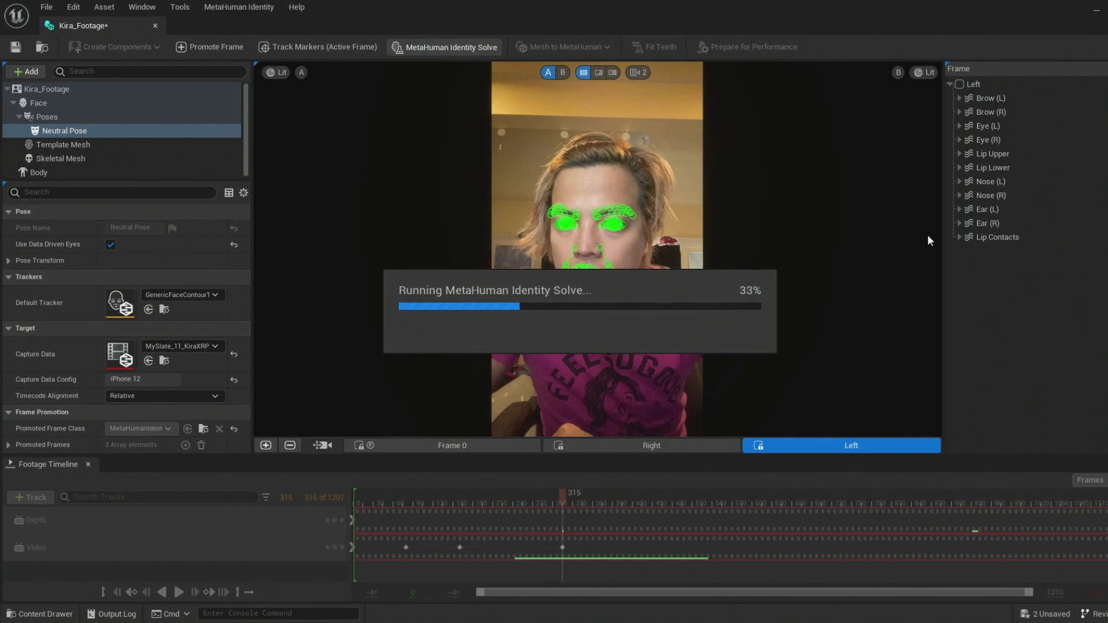
pyautogui.click(613, 72)
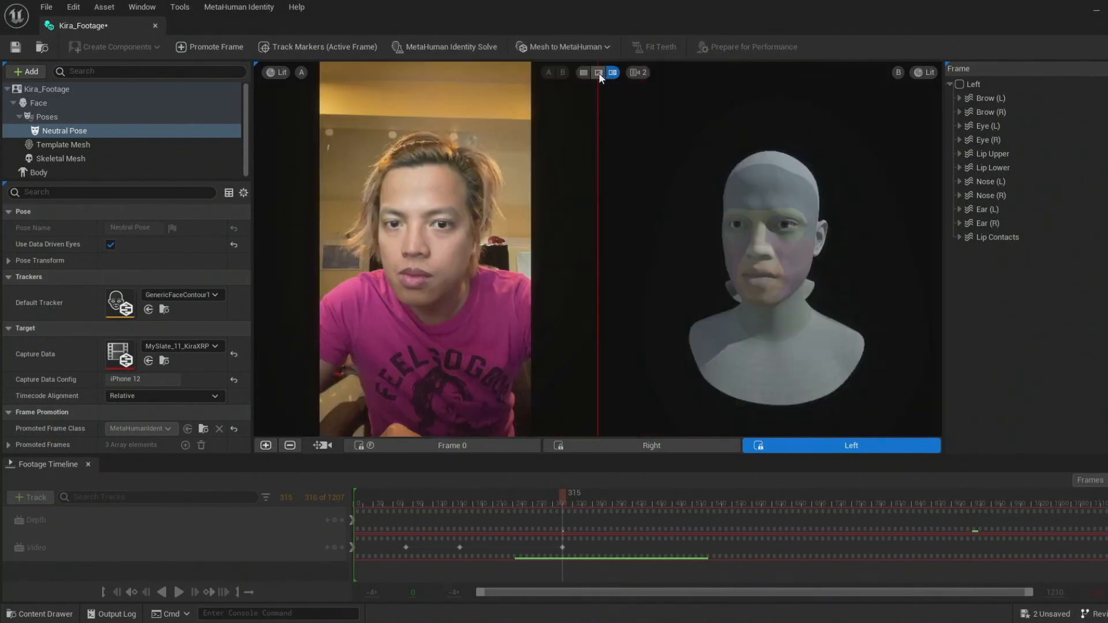
pyautogui.click(598, 73)
pyautogui.moveTo(598, 101)
pyautogui.mouseDown()
pyautogui.moveTo(587, 101)
pyautogui.moveTo(599, 96)
pyautogui.mouseUp()
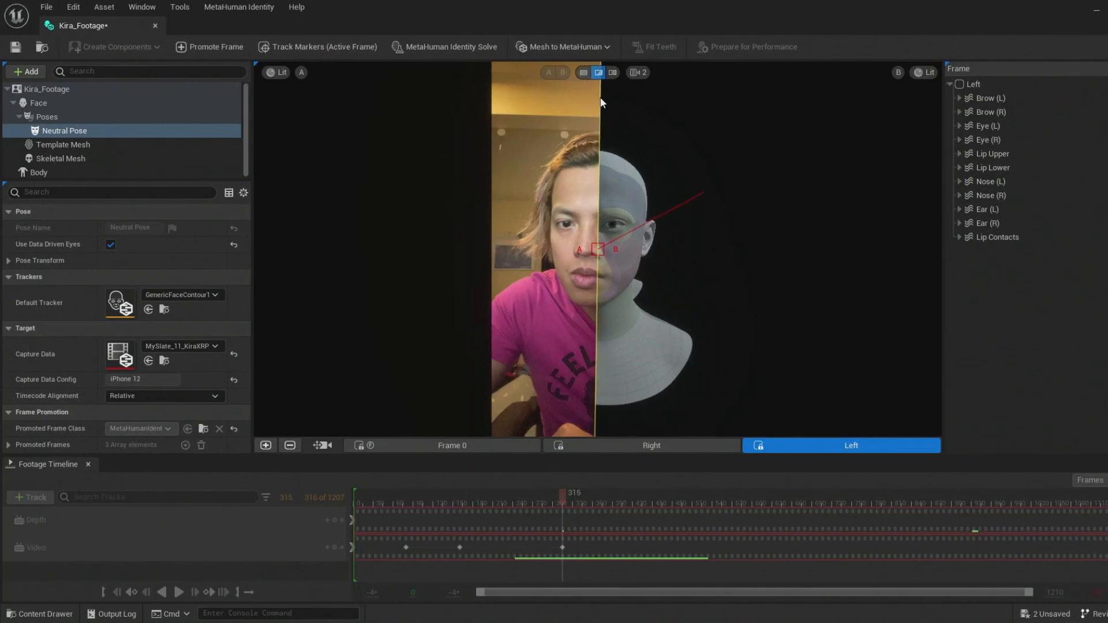
pyautogui.moveTo(600, 249)
pyautogui.mouseDown()
pyautogui.moveTo(569, 248)
pyautogui.moveTo(618, 252)
pyautogui.moveTo(542, 246)
pyautogui.moveTo(649, 254)
pyautogui.moveTo(590, 251)
pyautogui.mouseUp()
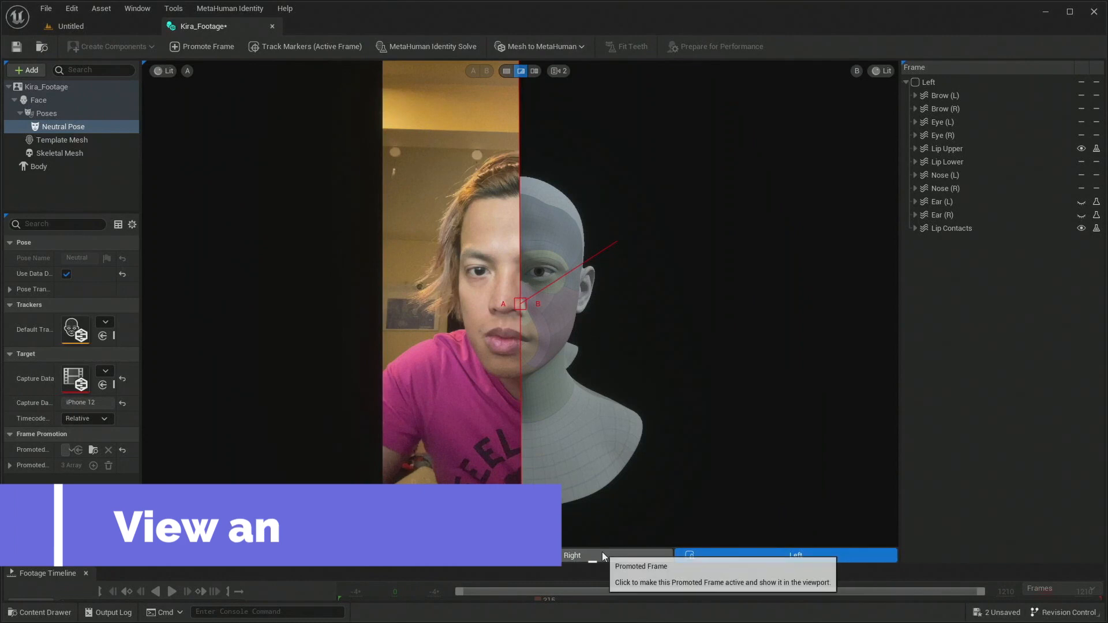
# - Compare footage and solved mesh on the Right and Frame 0 promoted frames in wipe view, and on all three frames in dual view
pyautogui.click(603, 556)
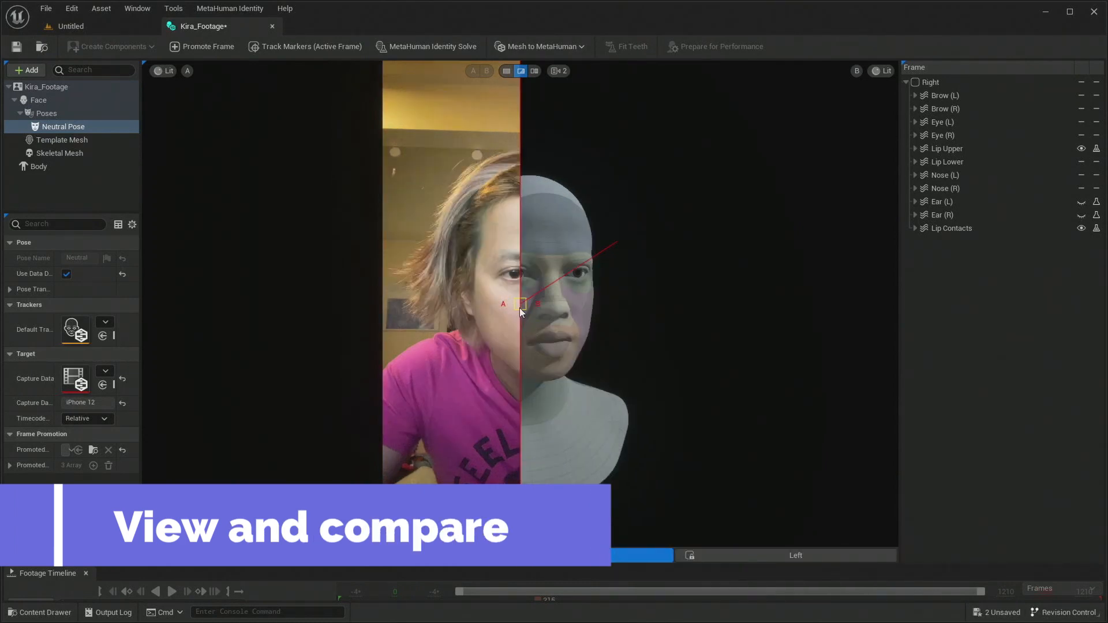
pyautogui.moveTo(518, 306)
pyautogui.mouseDown()
pyautogui.moveTo(587, 311)
pyautogui.moveTo(446, 302)
pyautogui.moveTo(545, 302)
pyautogui.moveTo(497, 298)
pyautogui.moveTo(522, 302)
pyautogui.mouseUp()
pyautogui.click(377, 556)
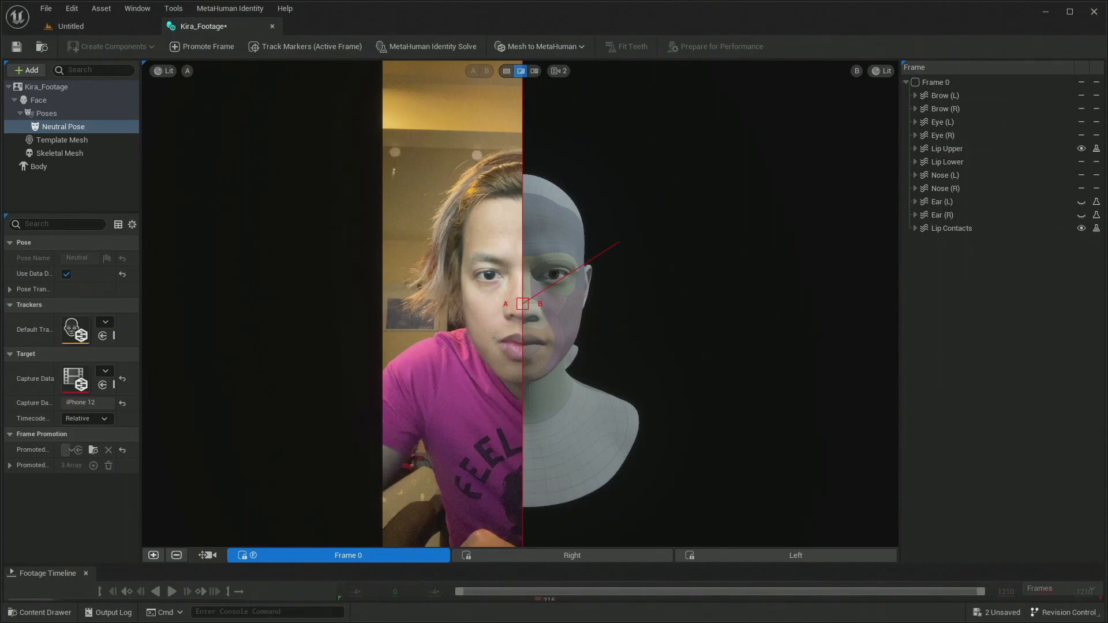
pyautogui.click(533, 71)
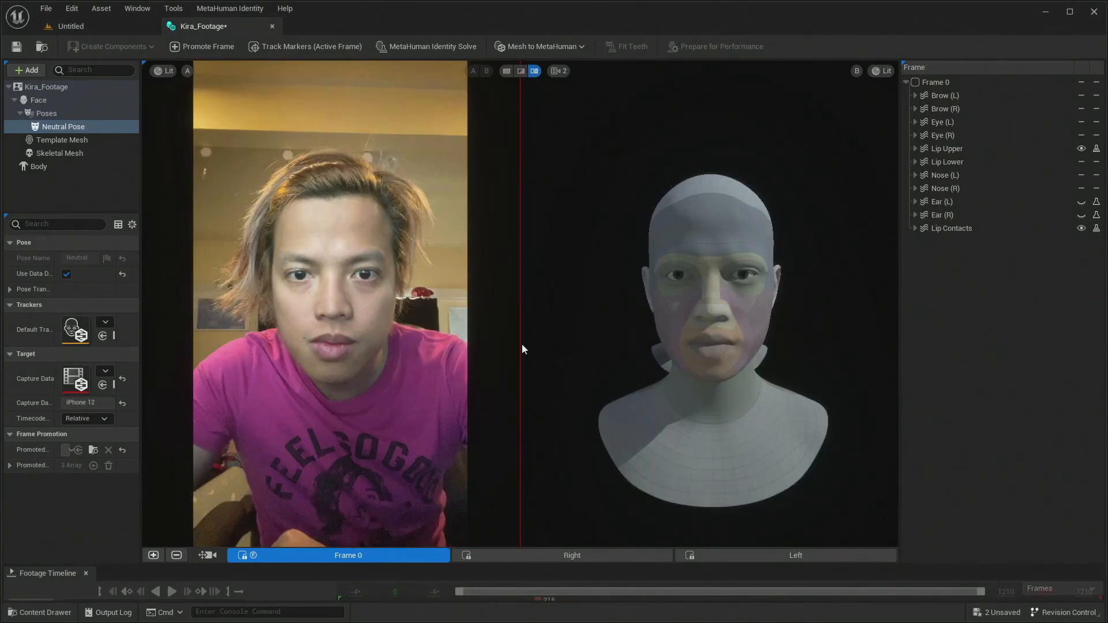
pyautogui.click(581, 558)
pyautogui.click(749, 556)
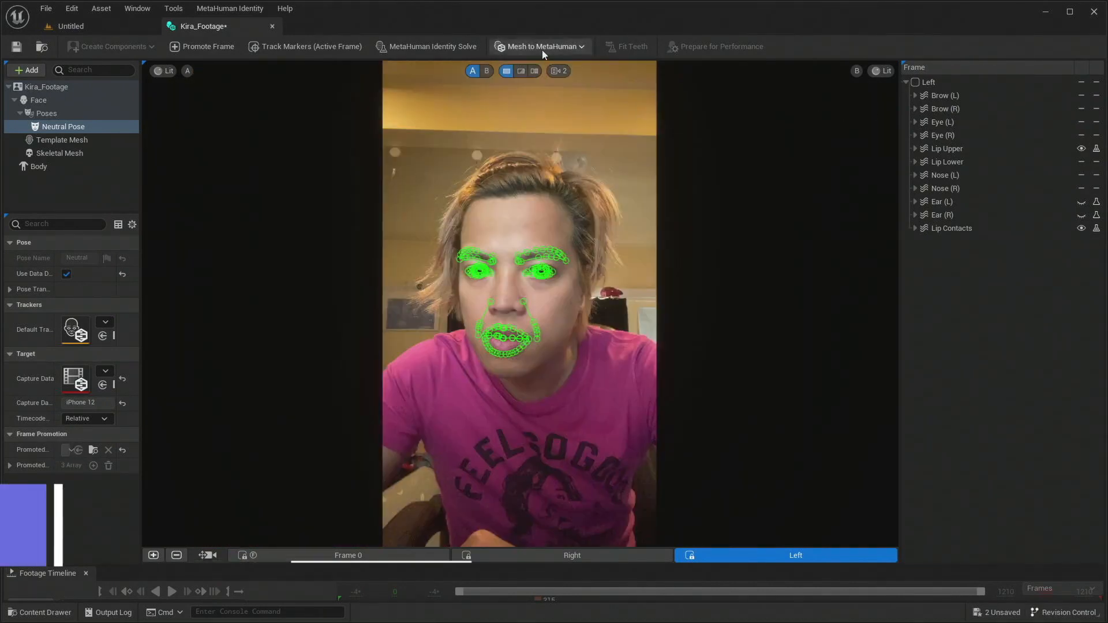
# - Run Mesh to MetaHuman on the identity and meanwhile wipe-compare the footage with the mesh on the Left, Right and Frame 0 promoted frames
pyautogui.click(540, 47)
pyautogui.click(553, 78)
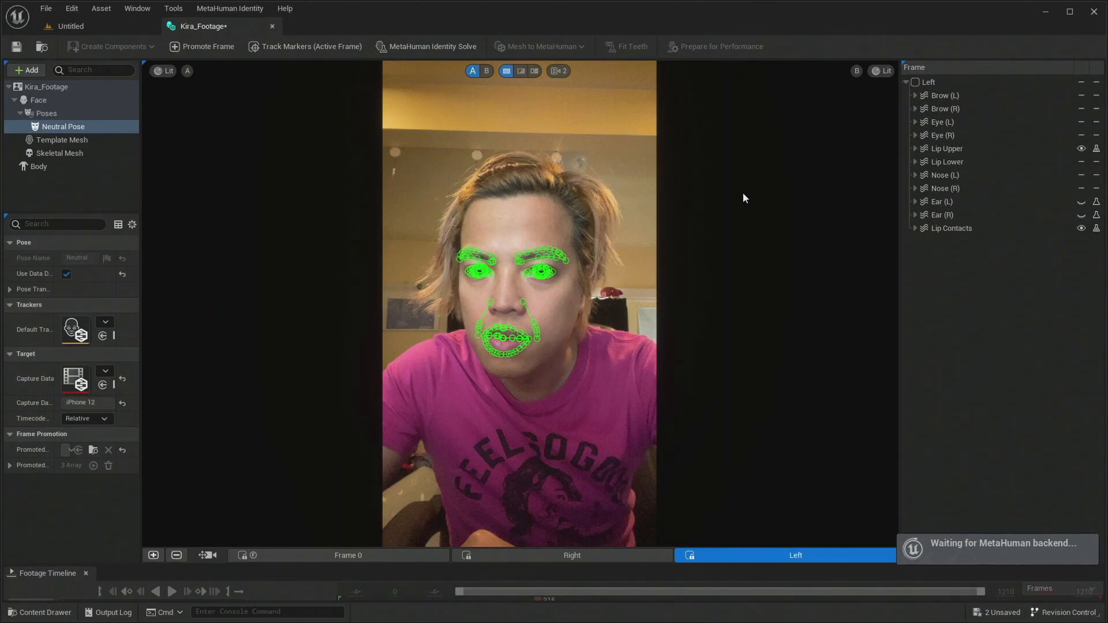
pyautogui.click(519, 70)
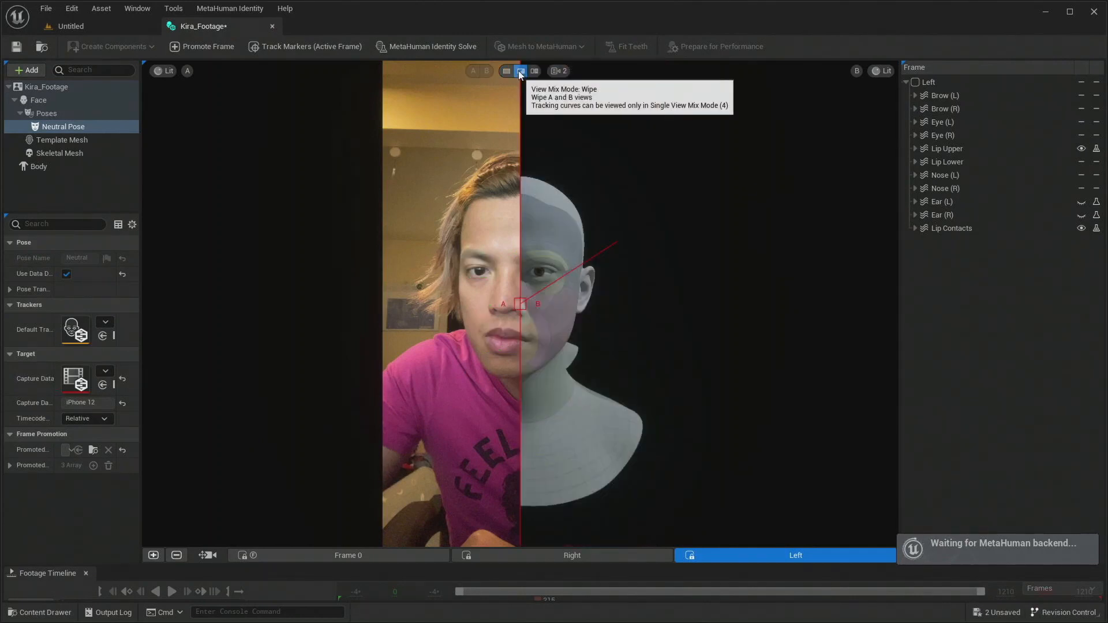
pyautogui.moveTo(518, 307)
pyautogui.mouseDown()
pyautogui.moveTo(457, 307)
pyautogui.moveTo(505, 310)
pyautogui.mouseUp()
pyautogui.click(542, 556)
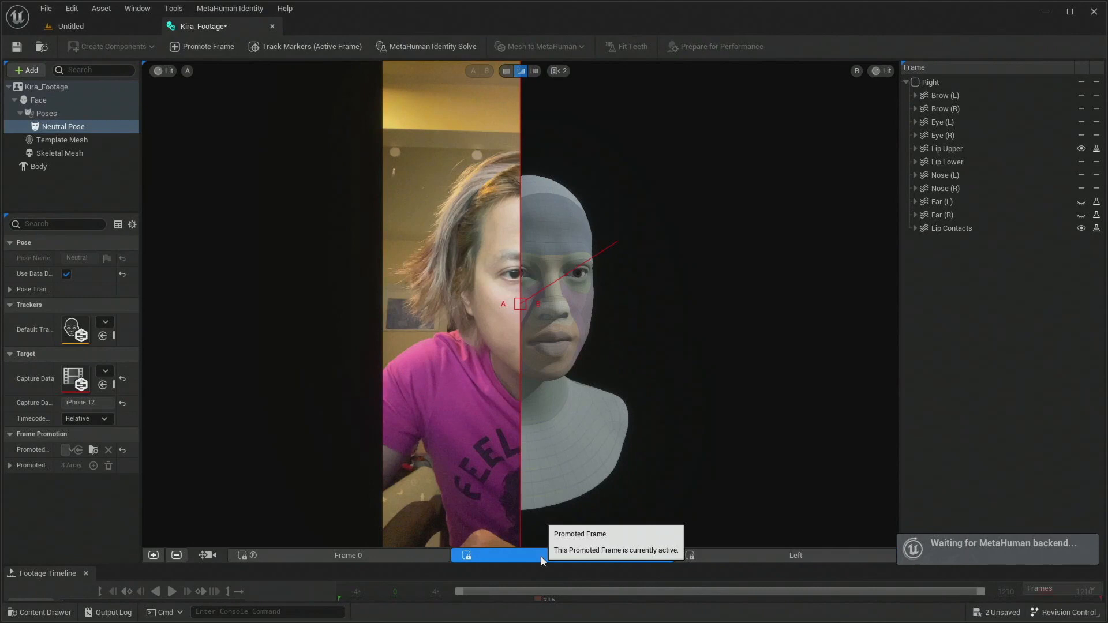
pyautogui.moveTo(518, 303); pyautogui.dragTo(549, 312)
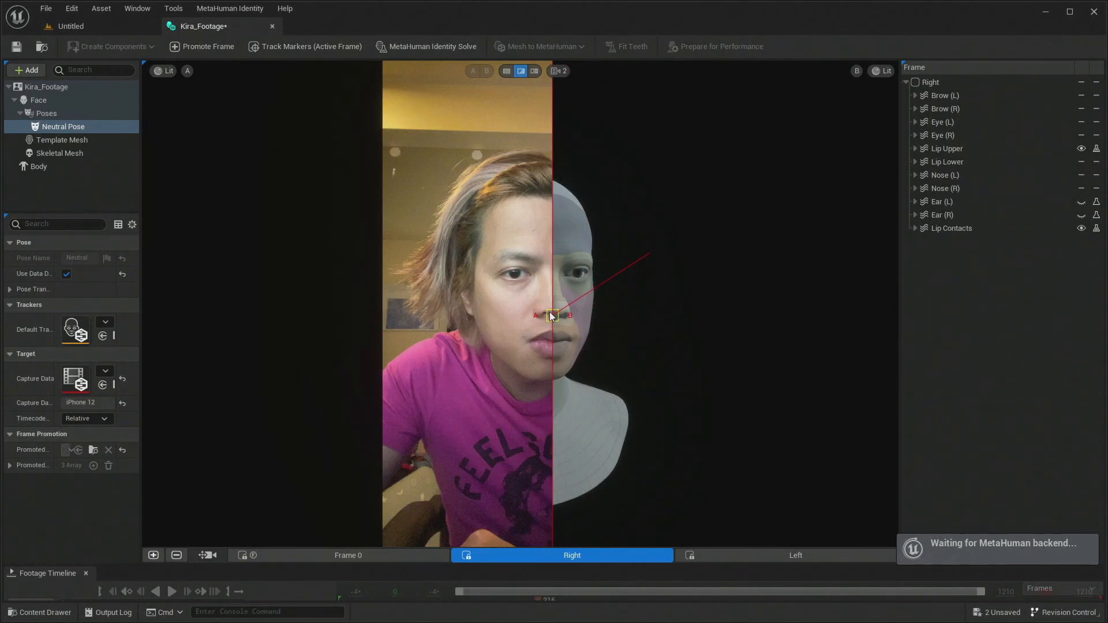
pyautogui.click(358, 552)
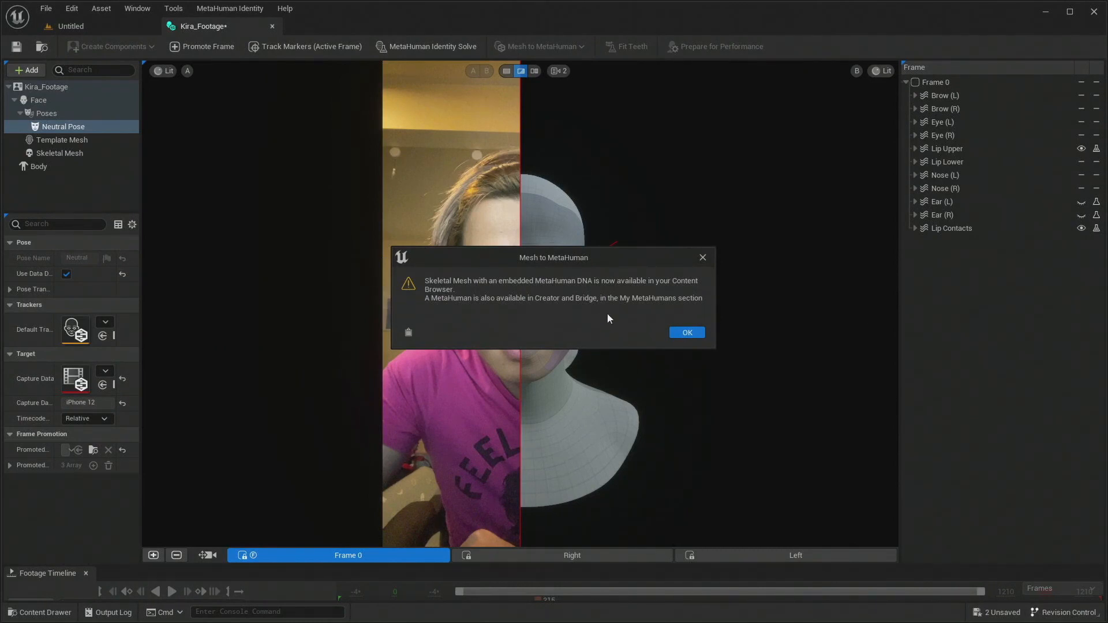
pyautogui.click(687, 333)
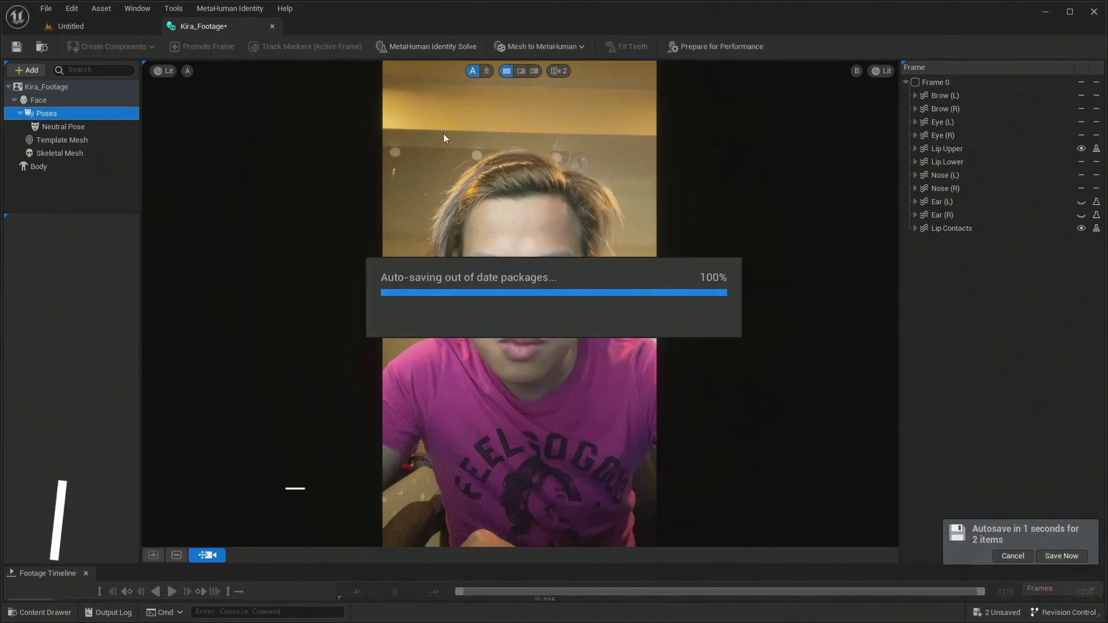
# - Add a Teeth pose to the identity's face poses
pyautogui.click(29, 70)
pyautogui.moveTo(37, 116)
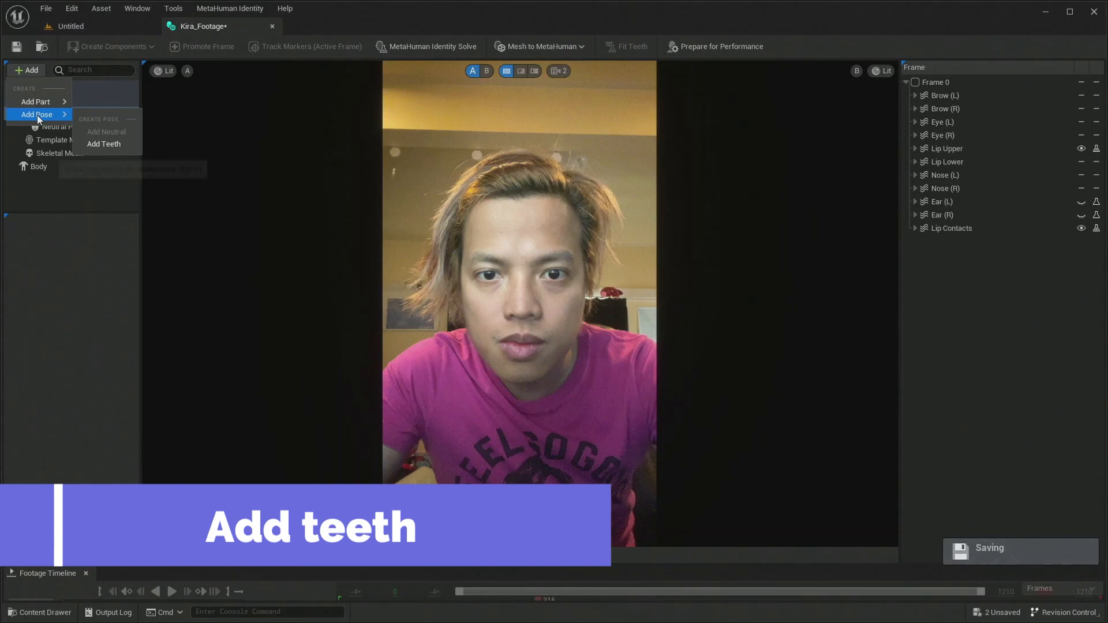
pyautogui.click(90, 142)
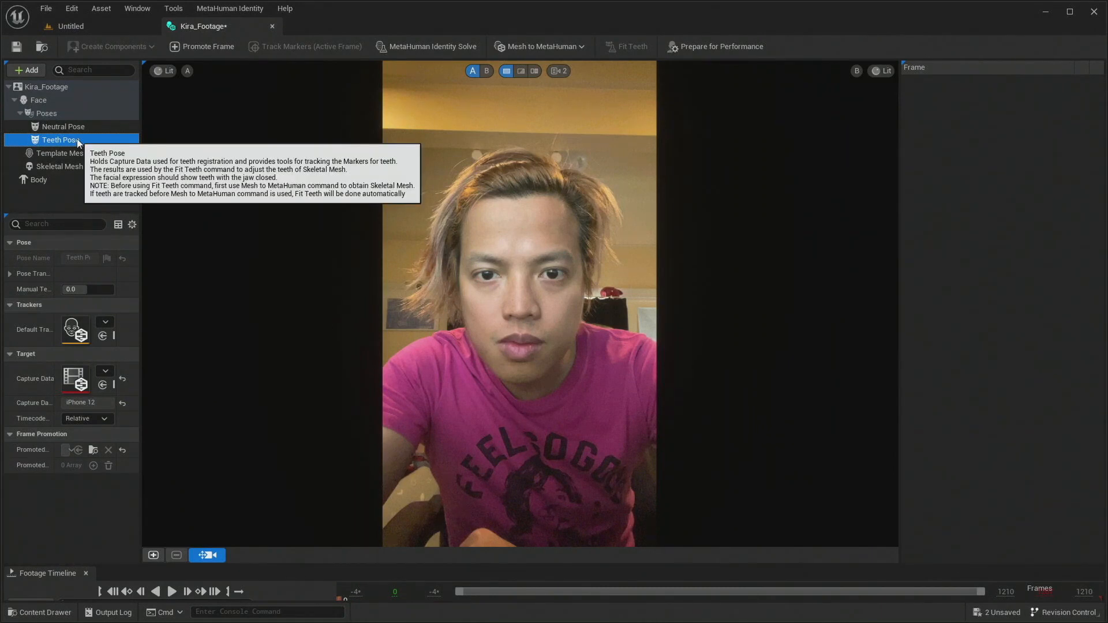
# - Promote frame 483, the smile with closed jaw, as the Teeth Pose's front view and select its Teeth marker curves
pyautogui.moveTo(346, 565); pyautogui.dragTo(351, 512)
pyautogui.moveTo(340, 554); pyautogui.dragTo(643, 559)
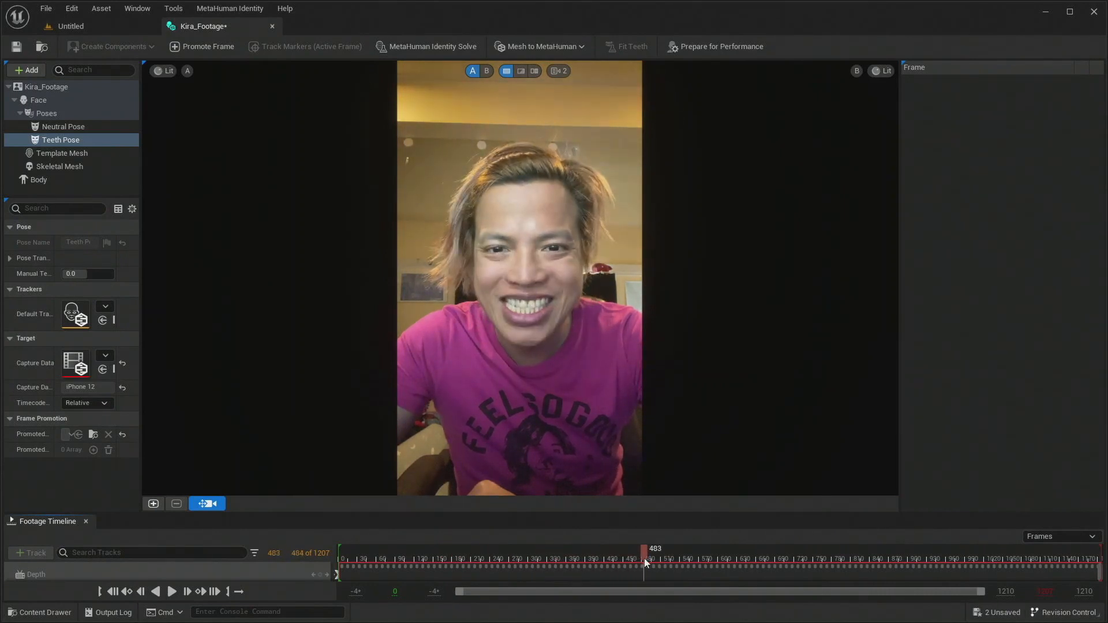
pyautogui.click(153, 504)
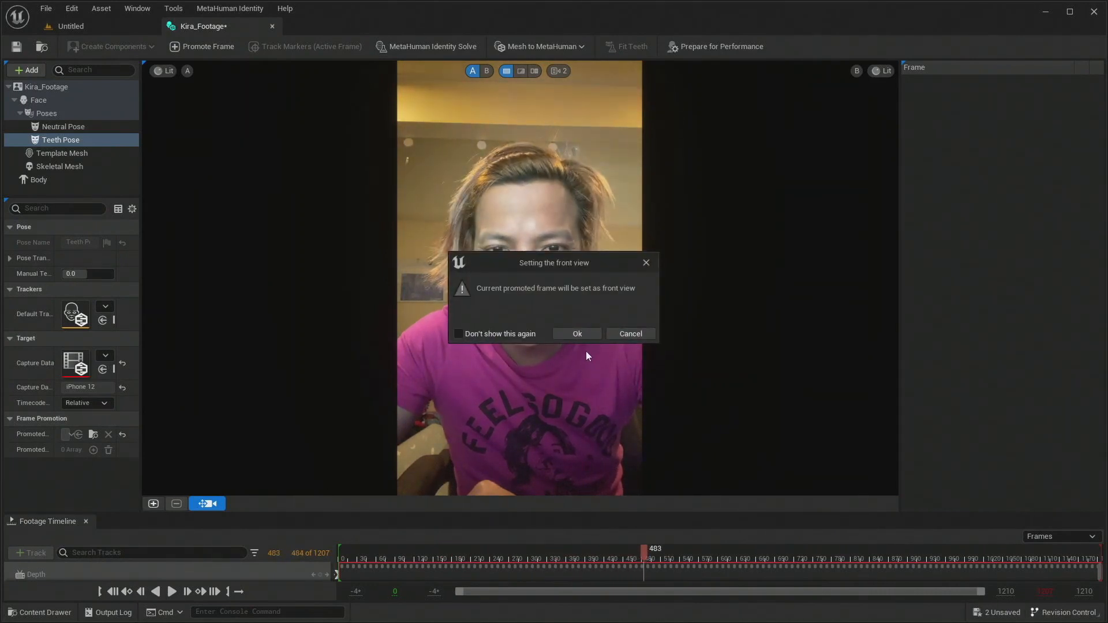
pyautogui.click(577, 335)
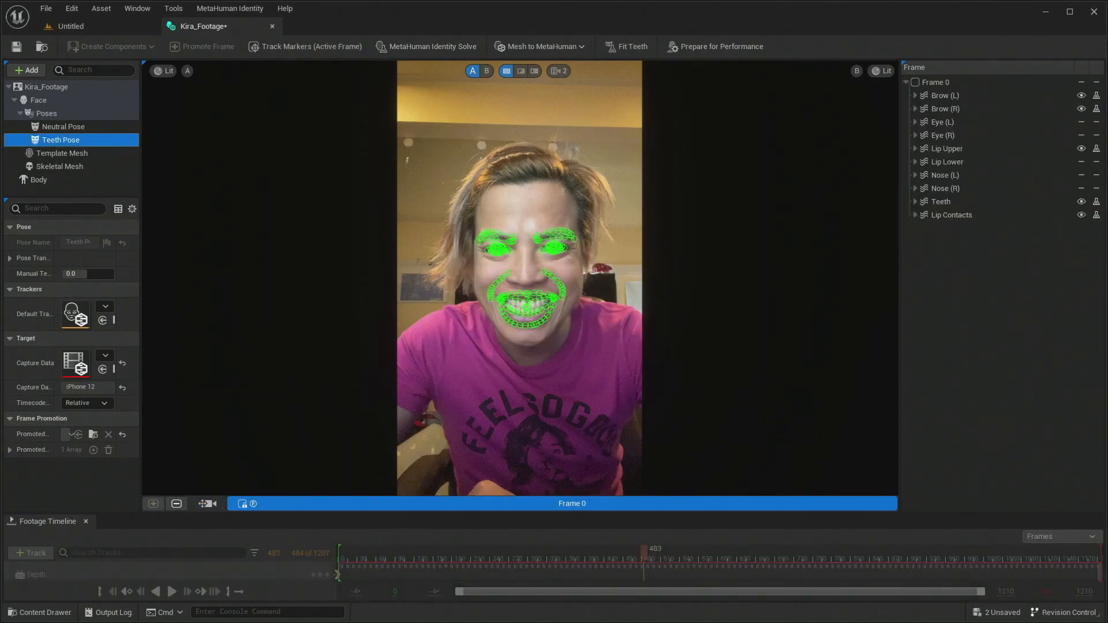
pyautogui.click(946, 202)
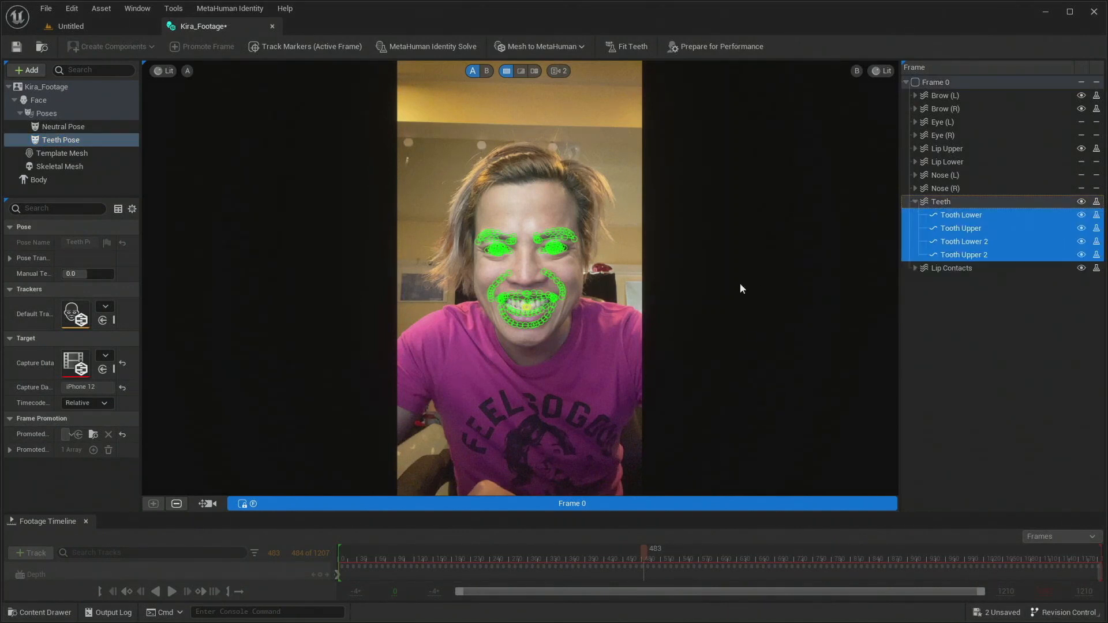
# - Hide the Tooth Lower and Tooth Lower 2 curves of the Teeth Pose and exclude both from the solve
pyautogui.scroll(5, 553, 307)
pyautogui.scroll(2, 553, 312)
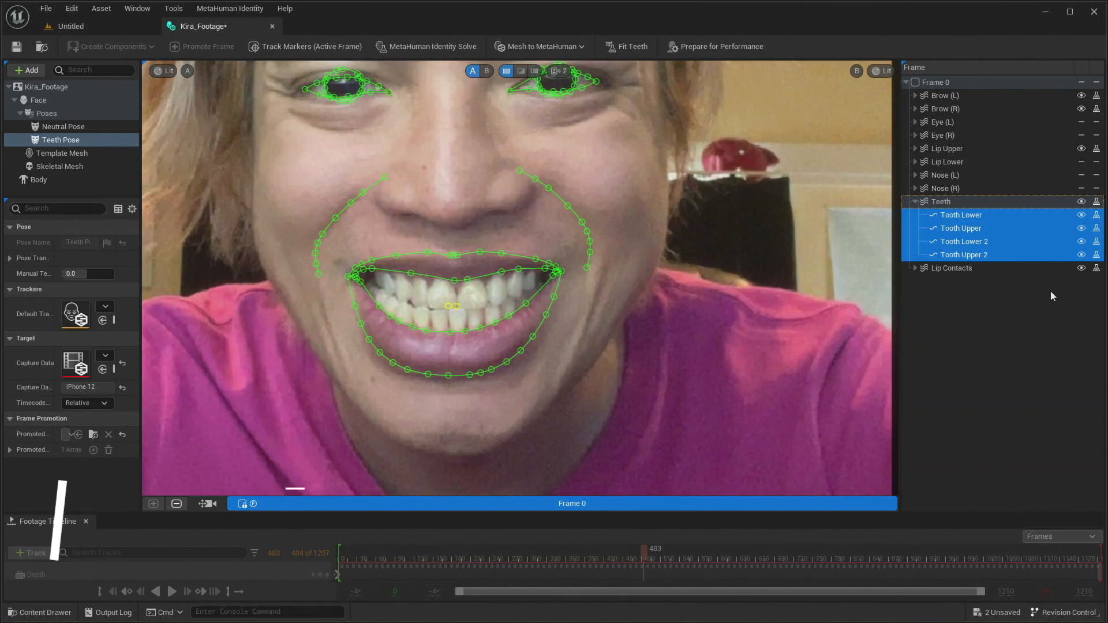
pyautogui.click(1081, 216)
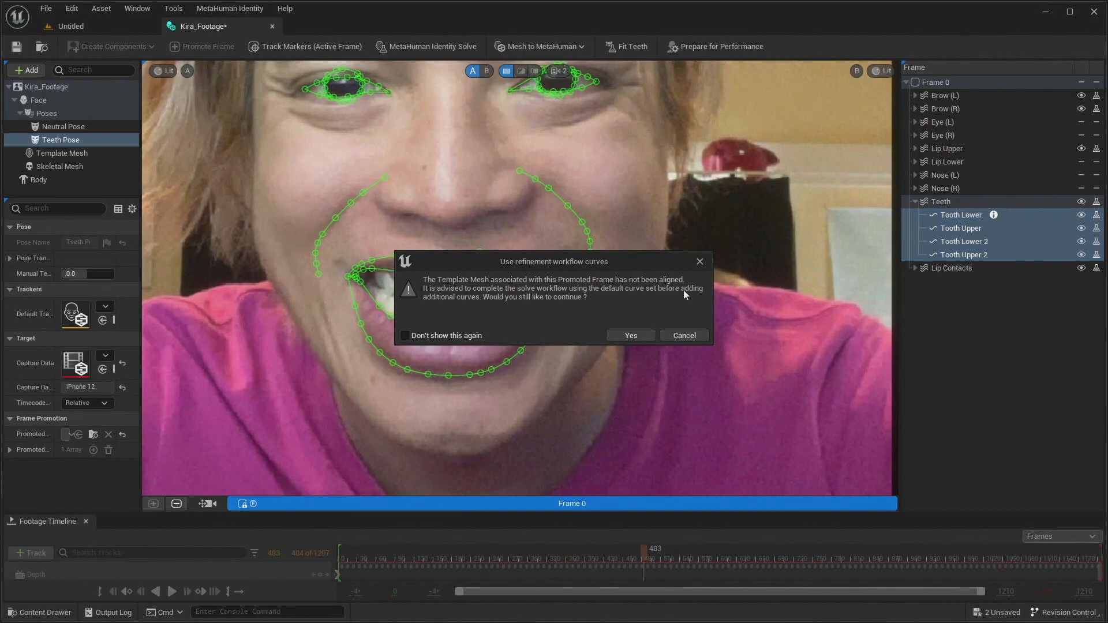
pyautogui.click(631, 335)
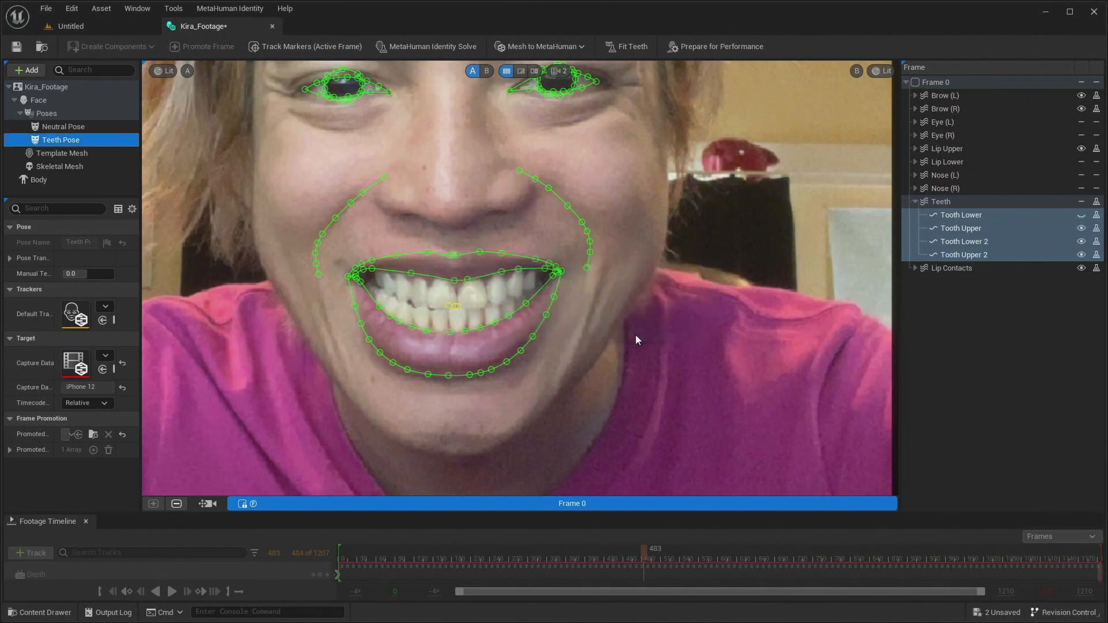
pyautogui.click(1097, 216)
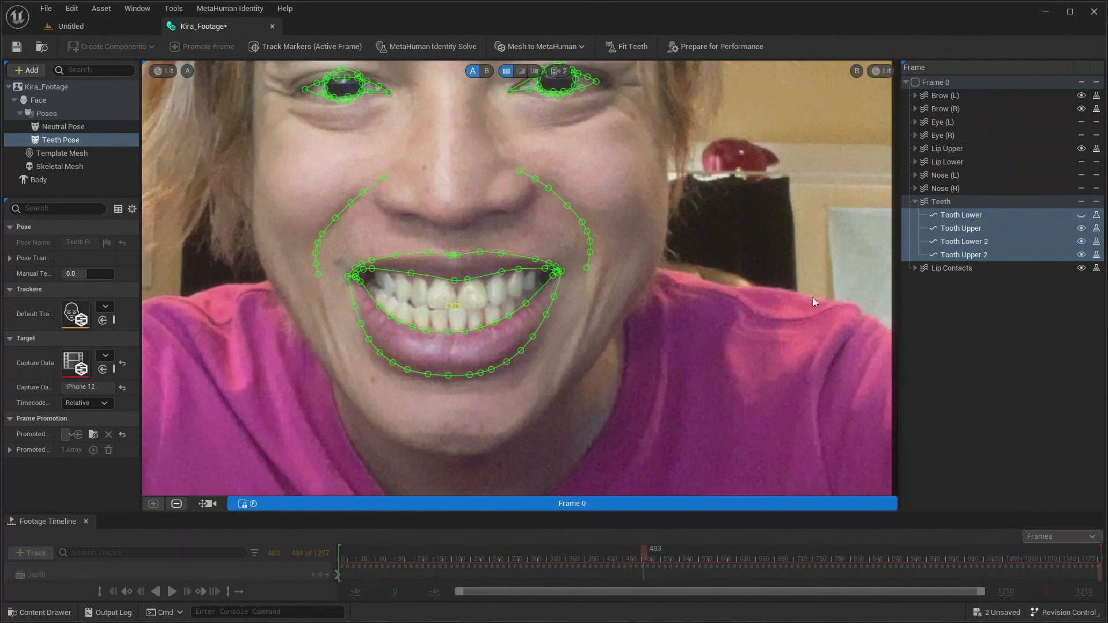
pyautogui.click(1081, 241)
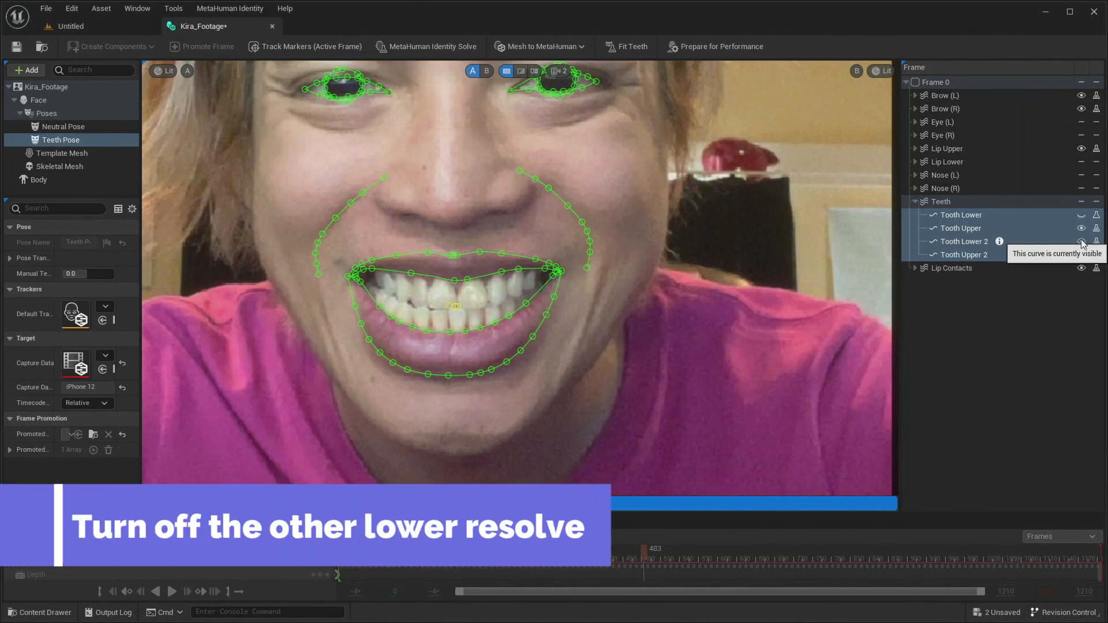
pyautogui.click(1081, 241)
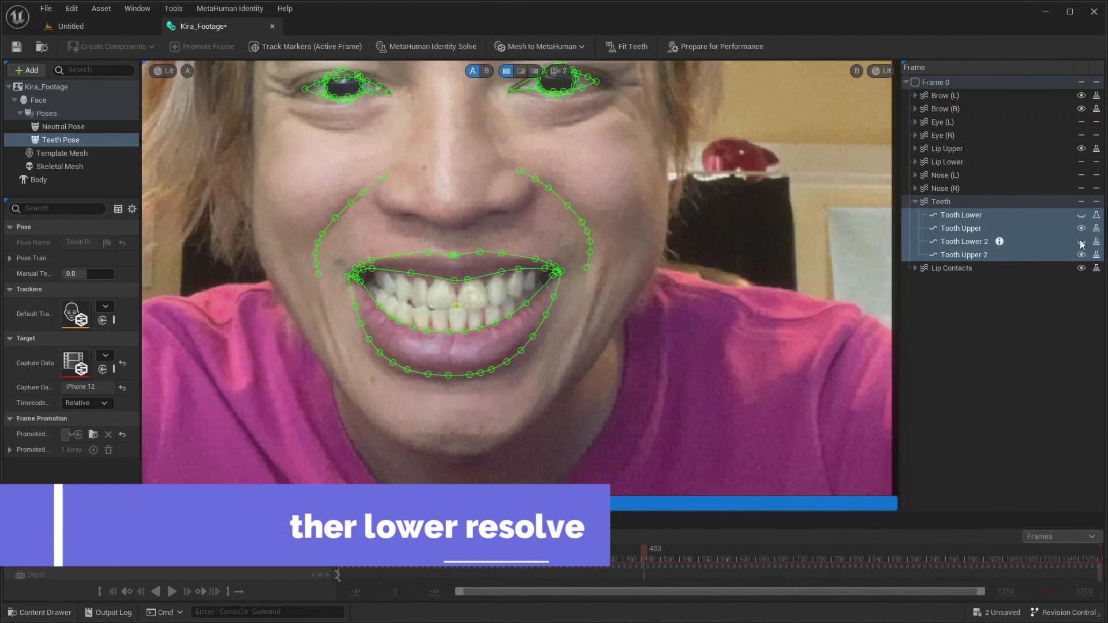
pyautogui.click(1080, 241)
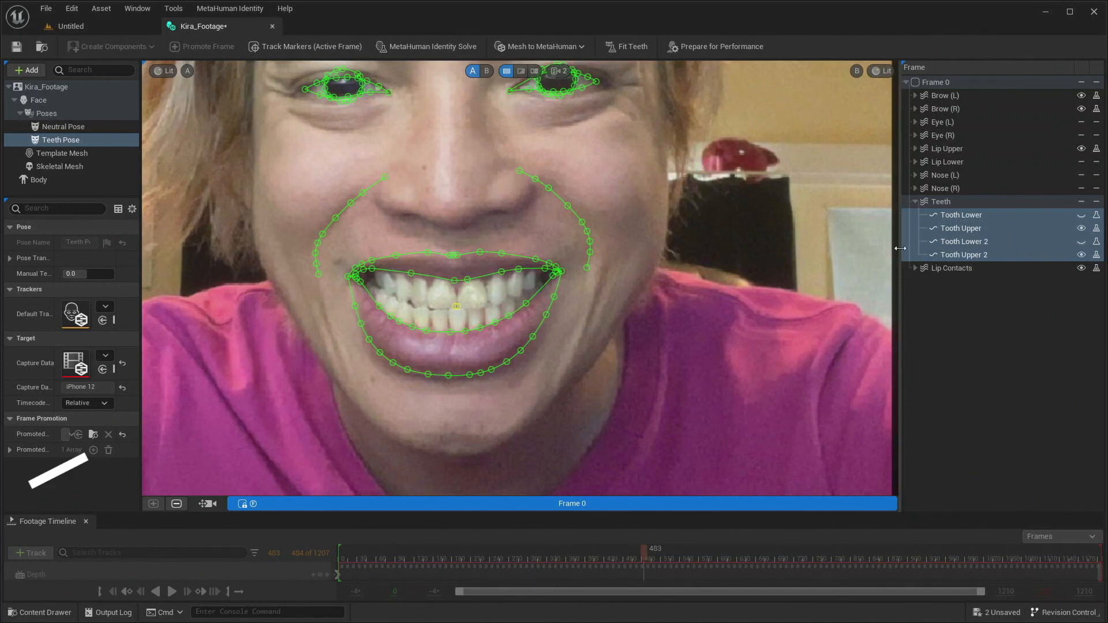
# - Fit the teeth and prepare the identity for performance, saving all assets
pyautogui.click(607, 51)
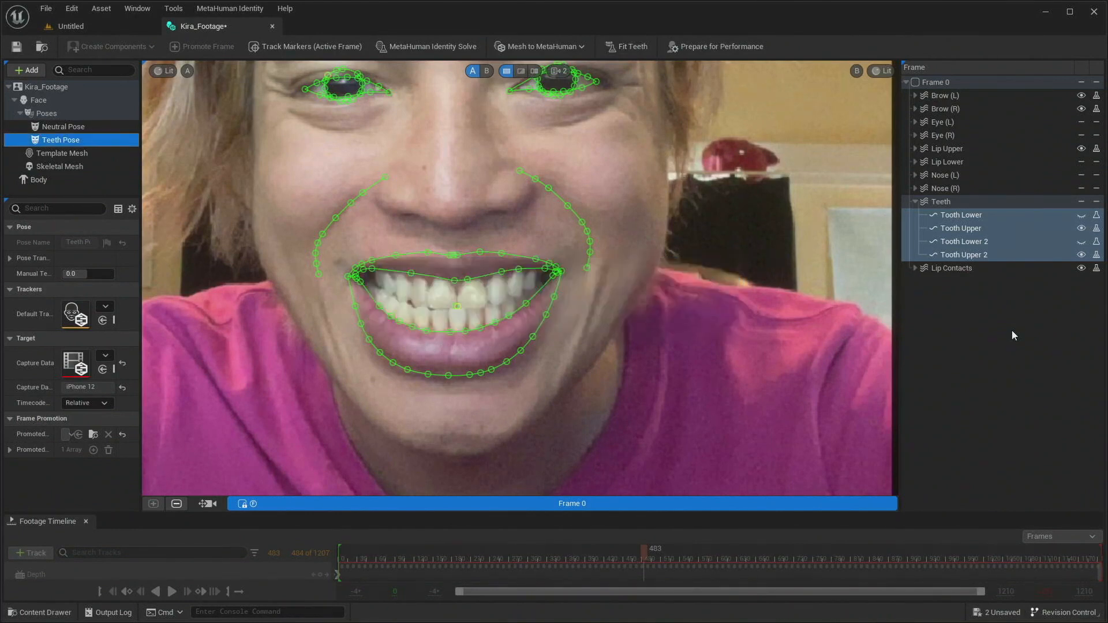
pyautogui.click(58, 126)
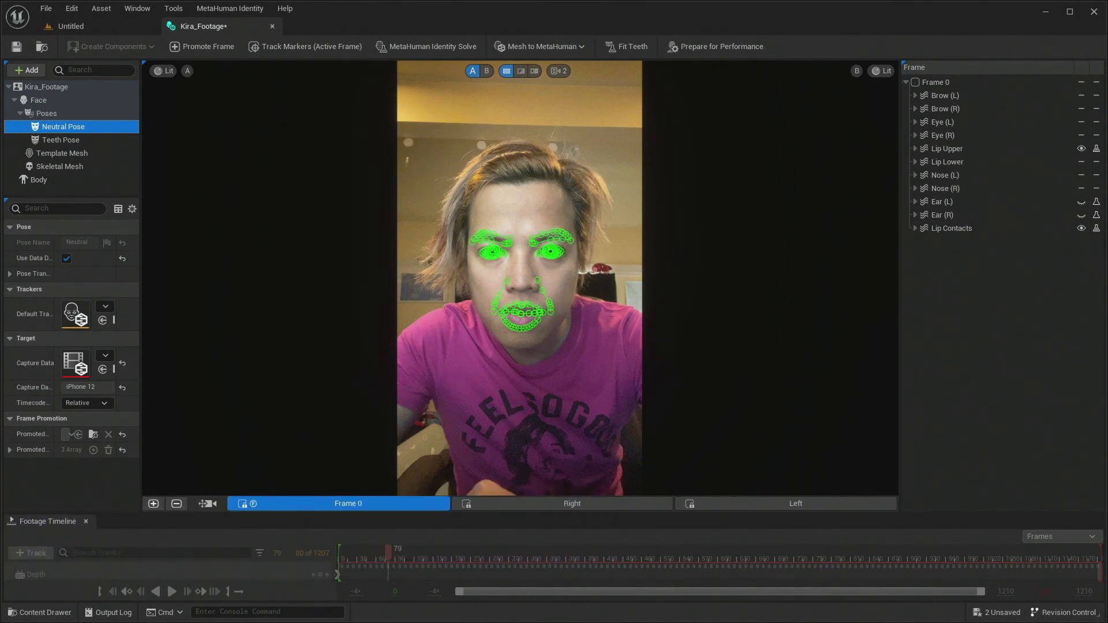
pyautogui.click(728, 51)
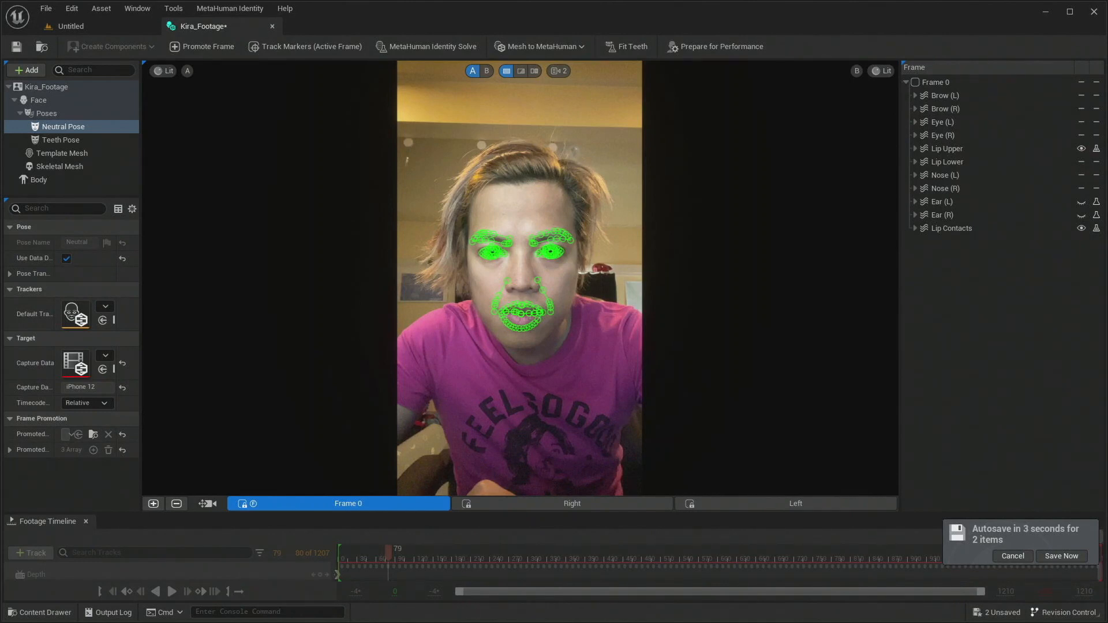
pyautogui.click(45, 8)
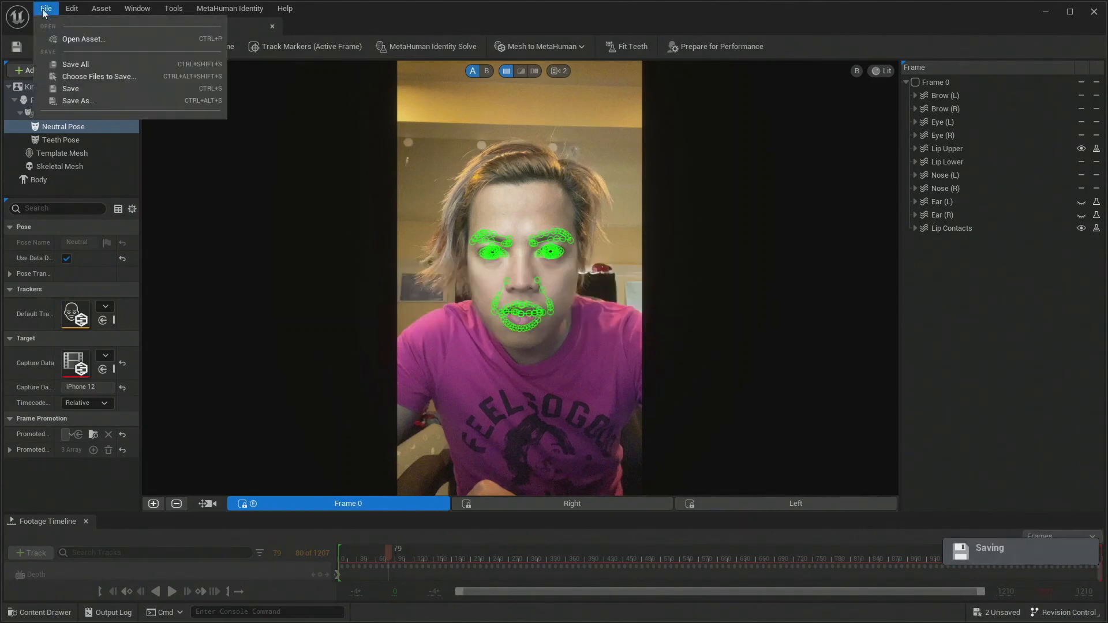
pyautogui.click(74, 60)
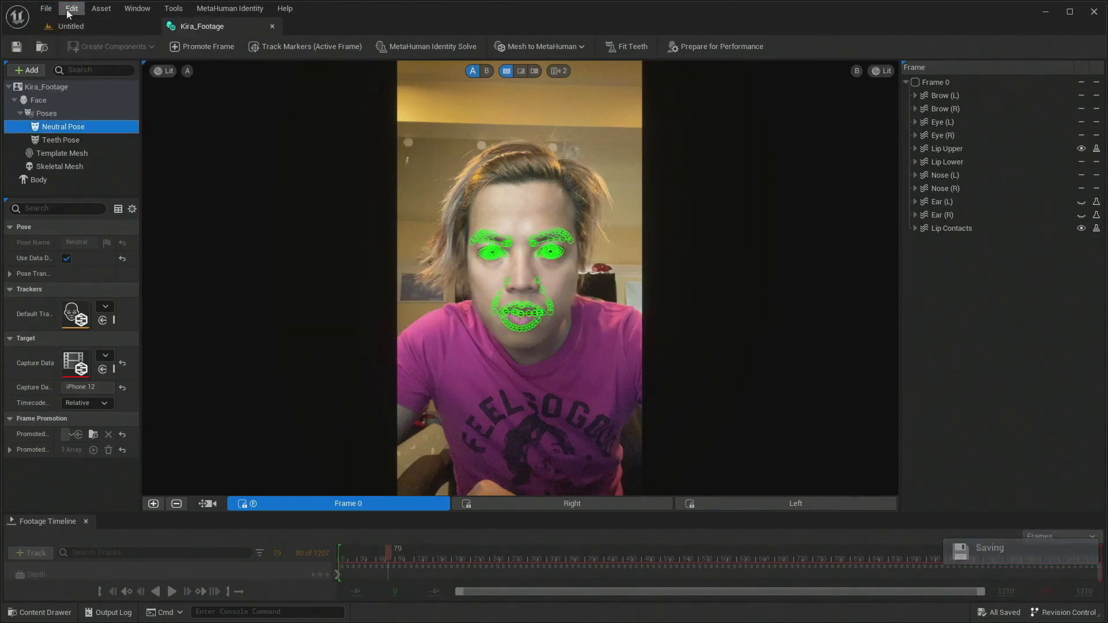
# - In the project's IMG Media caching settings, set Cache Size GB to 2.0, Cache Threads to 4 and Global Cache Size GB to 2.0
pyautogui.click(46, 9)
pyautogui.moveTo(71, 8)
pyautogui.click(100, 100)
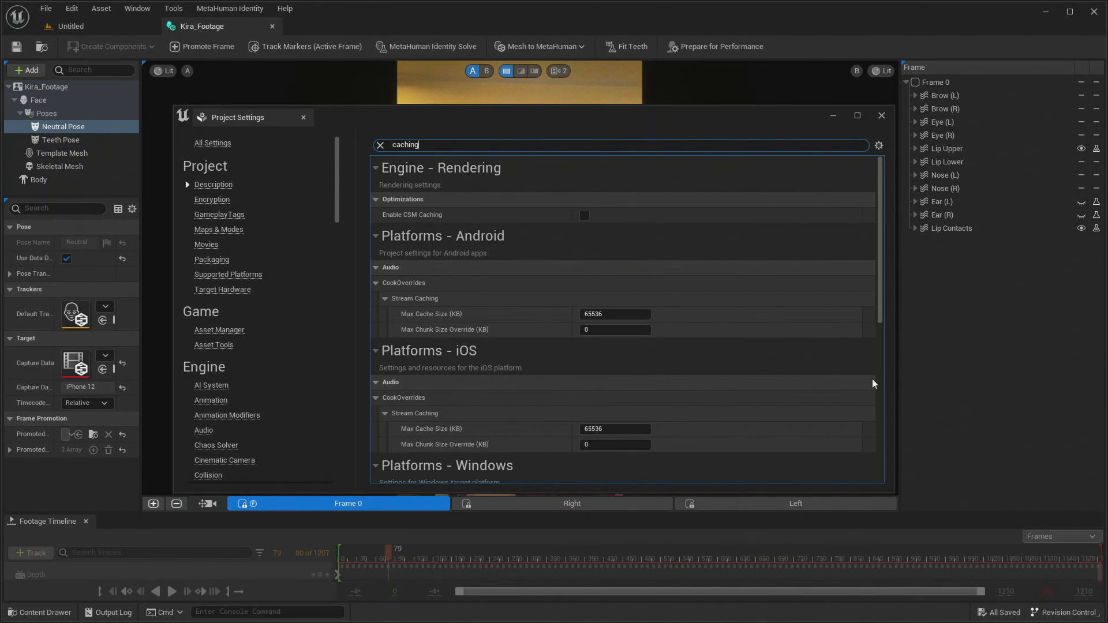
pyautogui.scroll(-5, 802, 378)
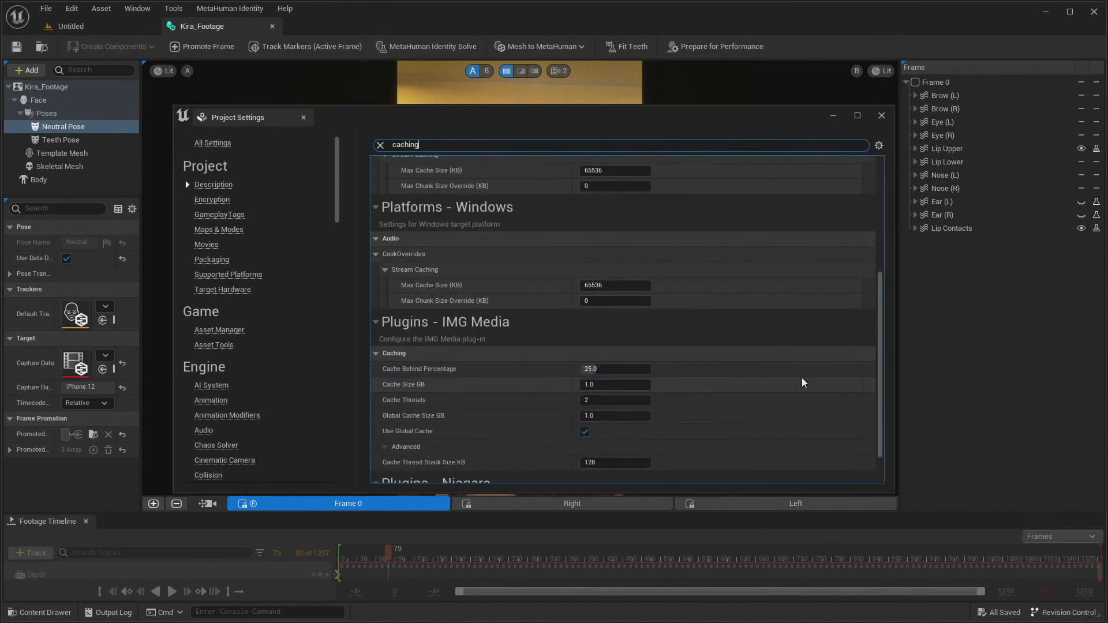
pyautogui.click(587, 384)
pyautogui.write('2')
pyautogui.press('Return')
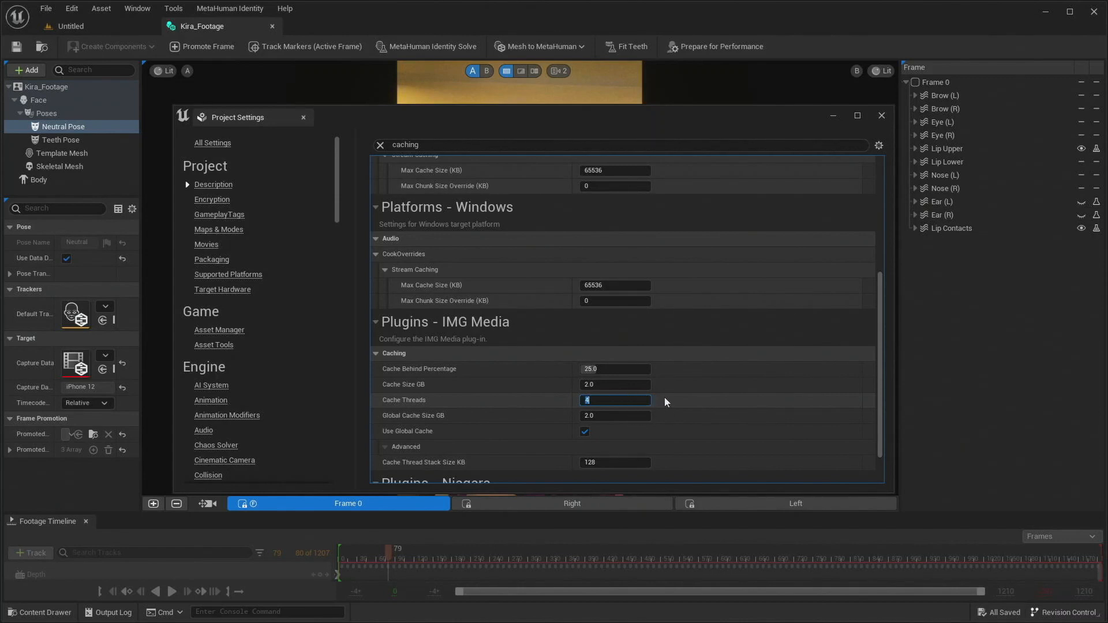
pyautogui.scroll(-1, 699, 397)
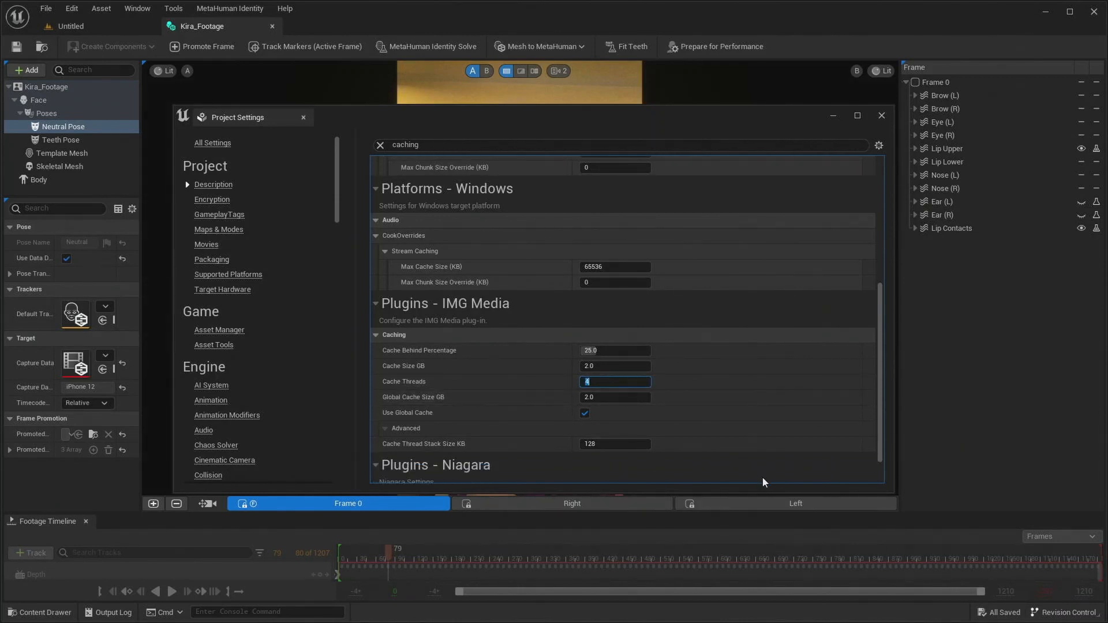
pyautogui.scroll(-2, 750, 344)
pyautogui.moveTo(563, 113); pyautogui.dragTo(557, 81)
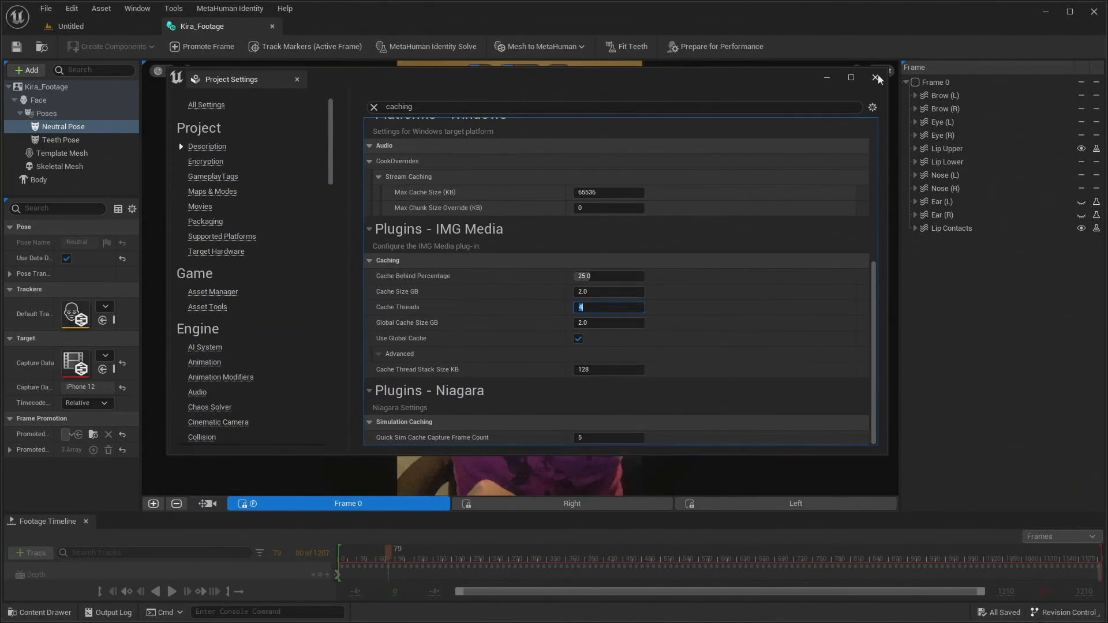
pyautogui.click(876, 77)
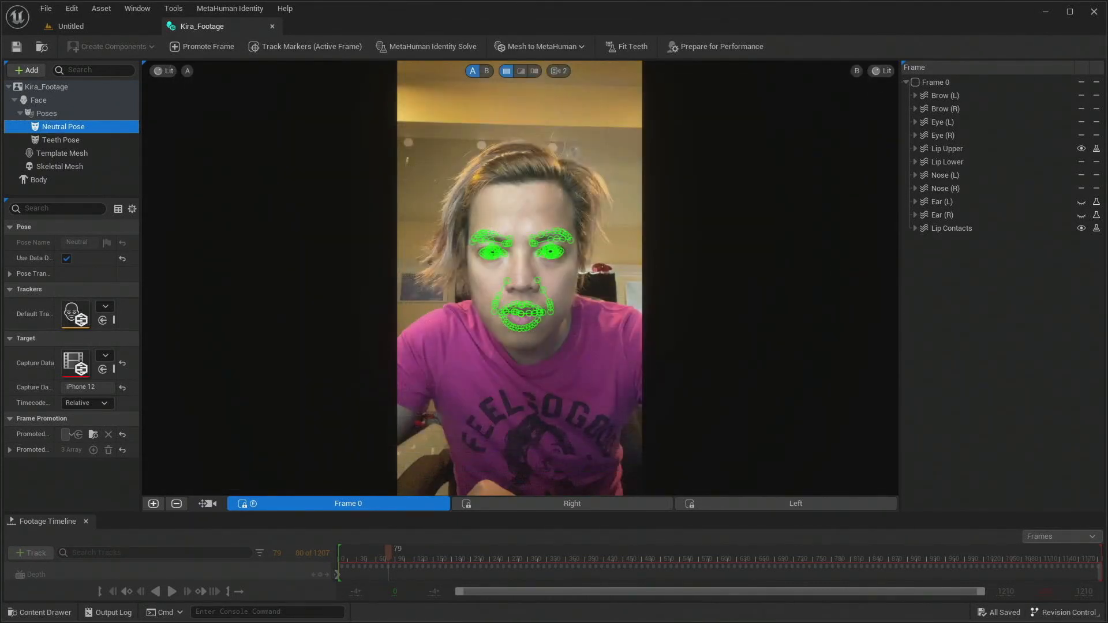
# - Save all assets and open the SK_Kira_Footage skeletal mesh from the MetaHumanAnimator folder
pyautogui.click(46, 8)
pyautogui.click(102, 67)
pyautogui.click(128, 30)
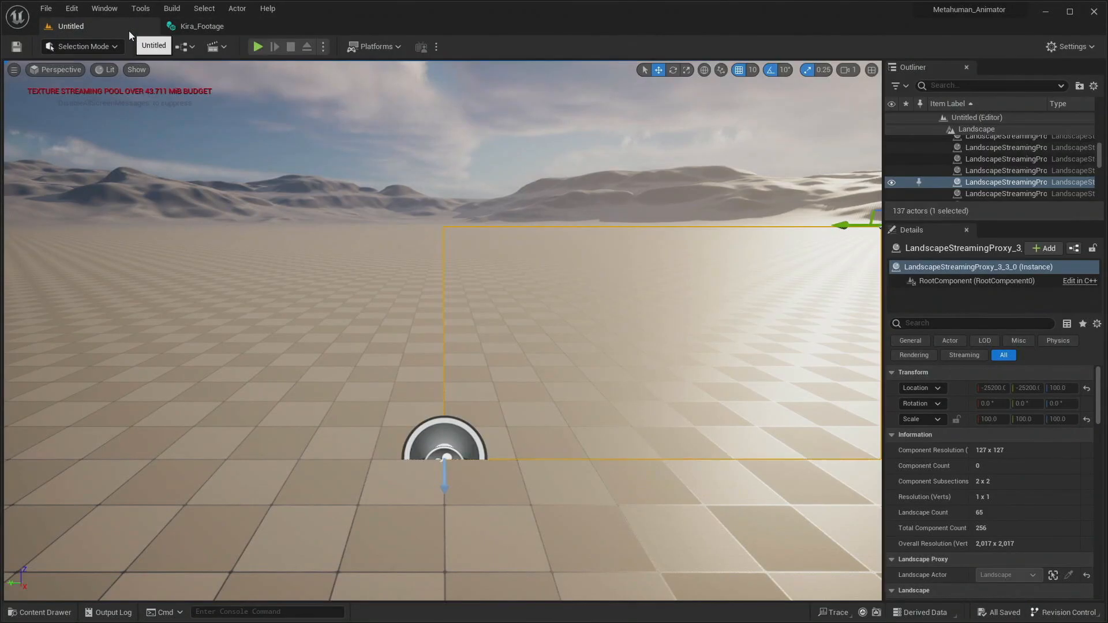
pyautogui.hotkey('ctrl', 'space')
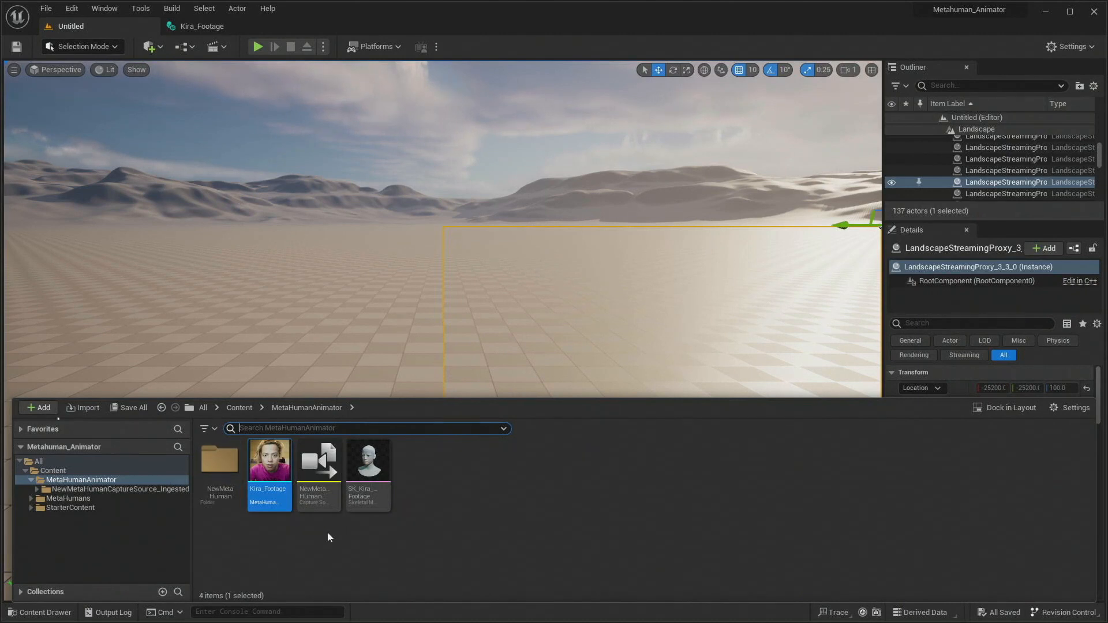
pyautogui.doubleClick(368, 461)
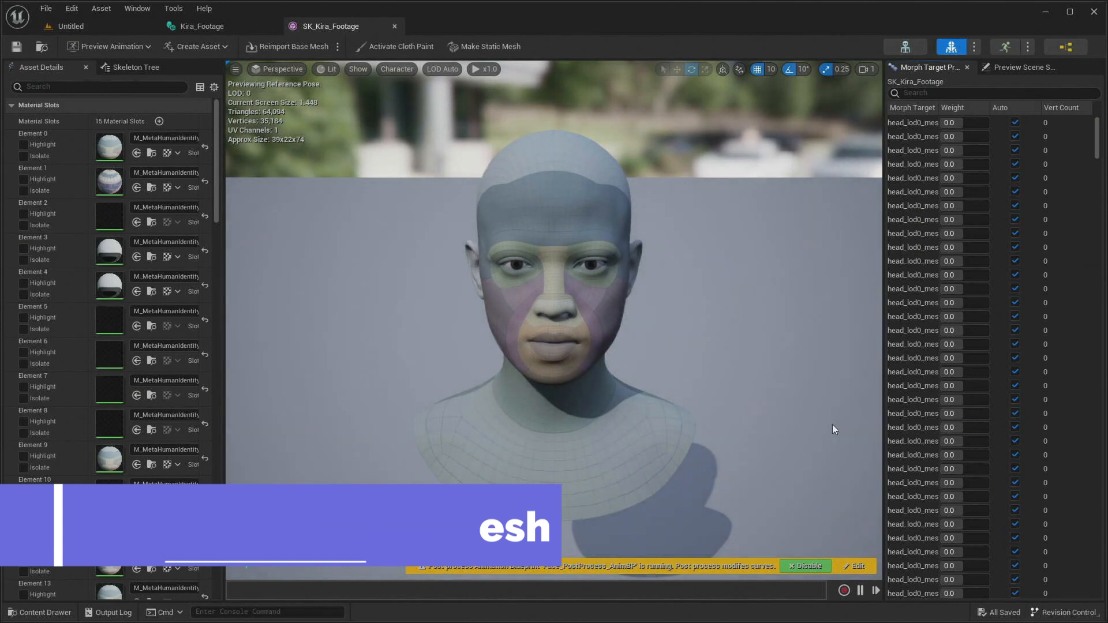
# - Examine the generated SK_Kira_Footage head mesh from several angles and distances
pyautogui.moveTo(753, 365); pyautogui.dragTo(635, 330, button='right')
pyautogui.press('a')
pyautogui.press('d')
pyautogui.scroll(-4, 791, 343)
pyautogui.press('w')
pyautogui.press('d')
pyautogui.press('a')
pyautogui.press('w')
pyautogui.press('s')
pyautogui.press('d')
pyautogui.press('w')
pyautogui.press('s')
pyautogui.press('a')
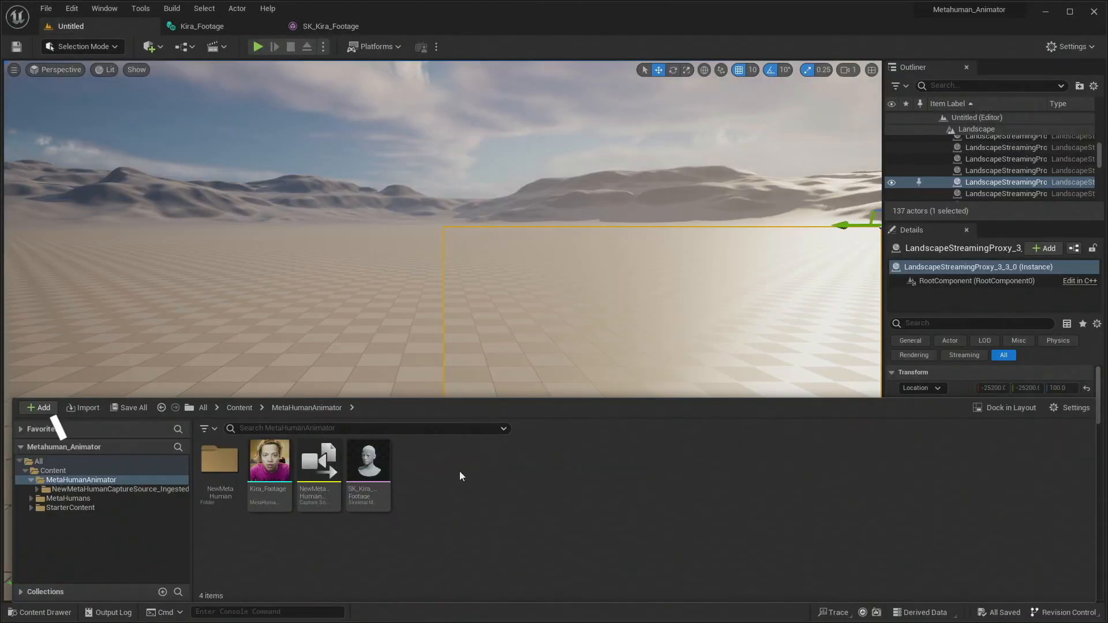
# - Create a MetaHuman Performance asset named Performance_MHTest in the MetaHumanAnimator folder and open it
pyautogui.rightClick(460, 476)
pyautogui.moveTo(559, 384)
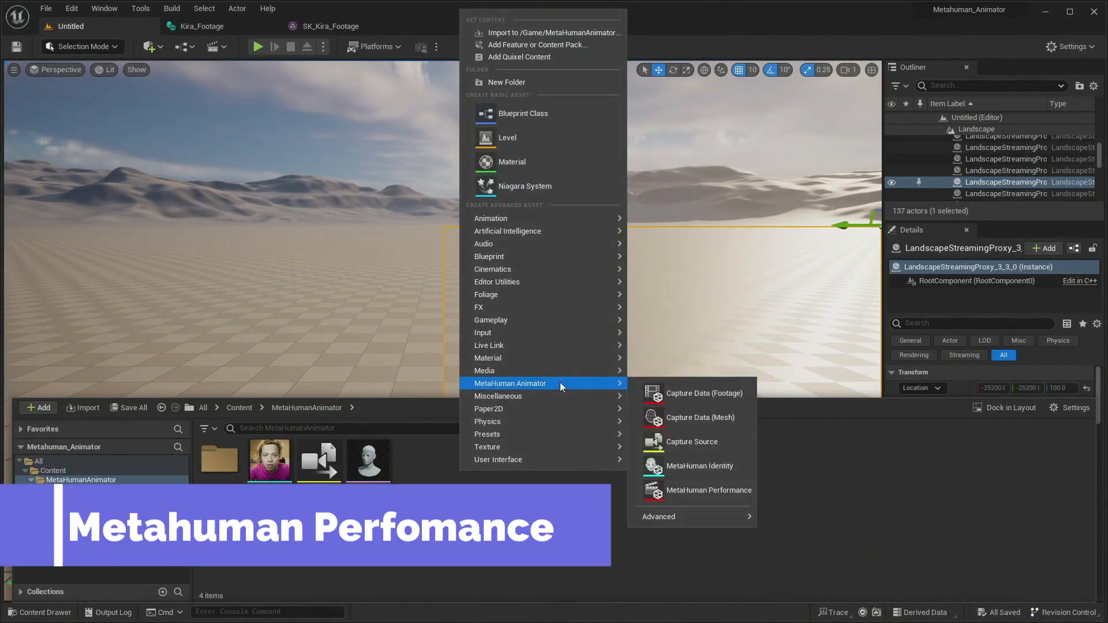
pyautogui.click(710, 489)
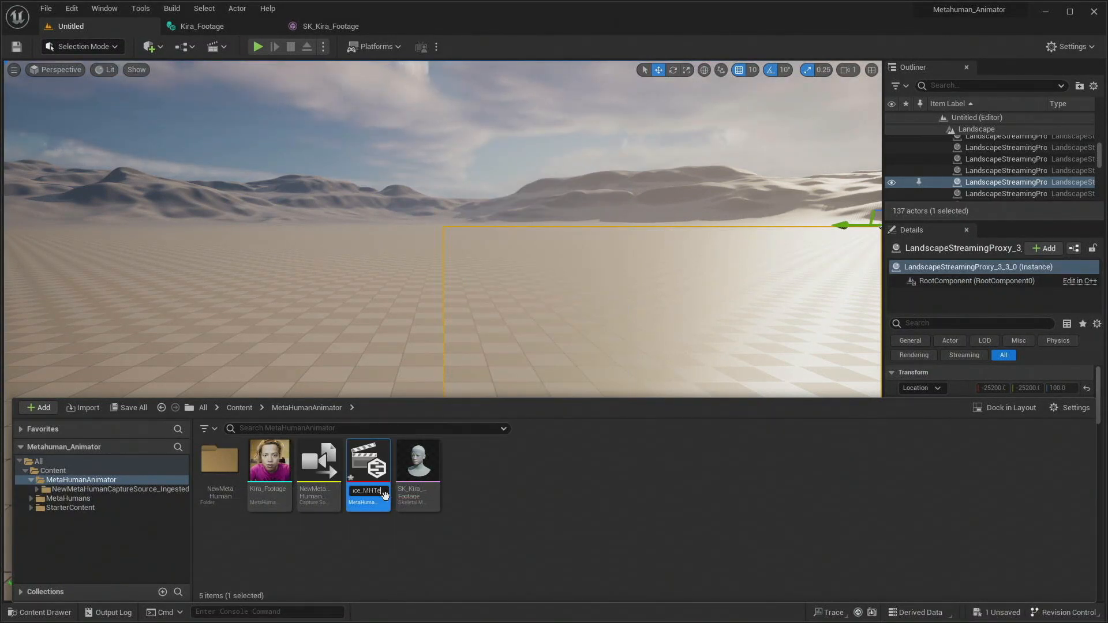
pyautogui.write('Performance_MHTest')
pyautogui.press('Return')
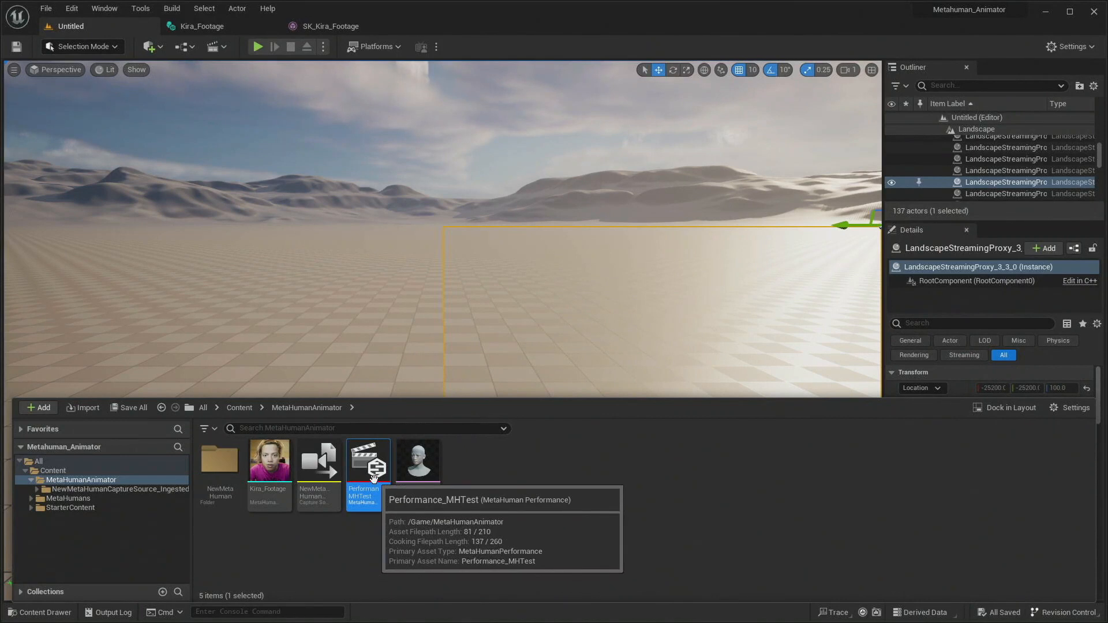
pyautogui.doubleClick(371, 468)
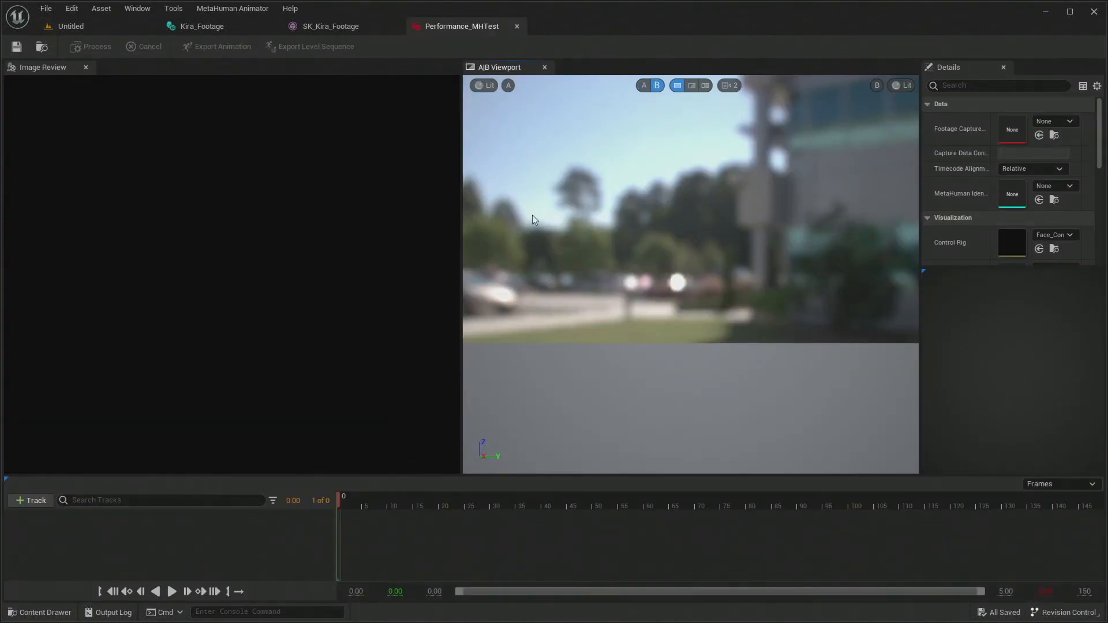
# - Assign MySlate_11_KiraXRPro as the performance's footage capture data and Kira_Footage as its MetaHuman Identity, with a narrower image review area
pyautogui.moveTo(461, 147); pyautogui.dragTo(361, 146)
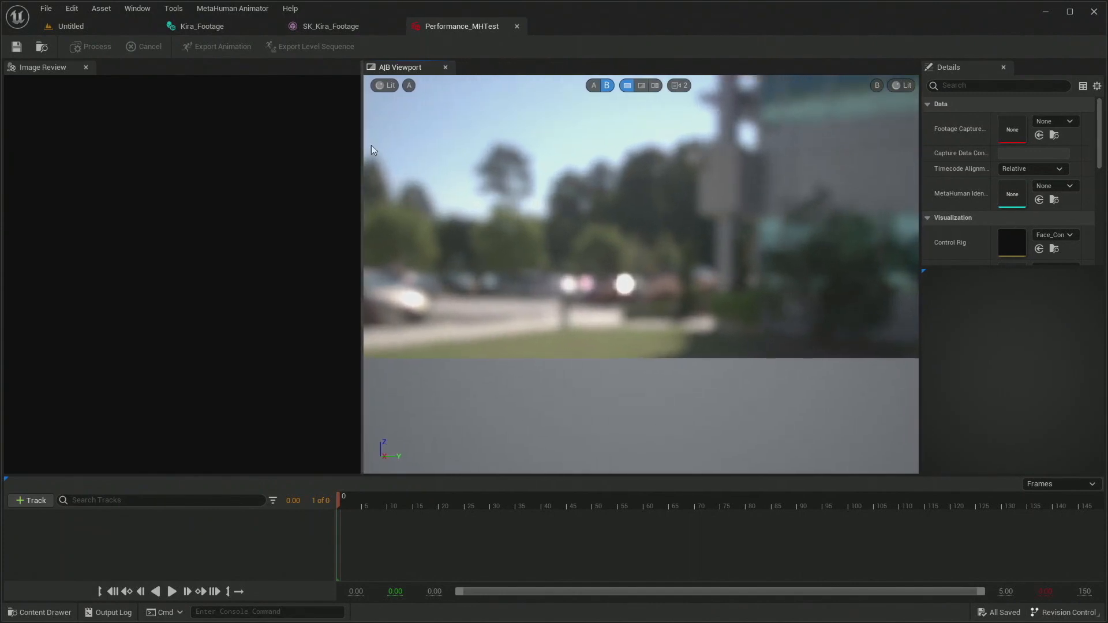
pyautogui.click(1071, 121)
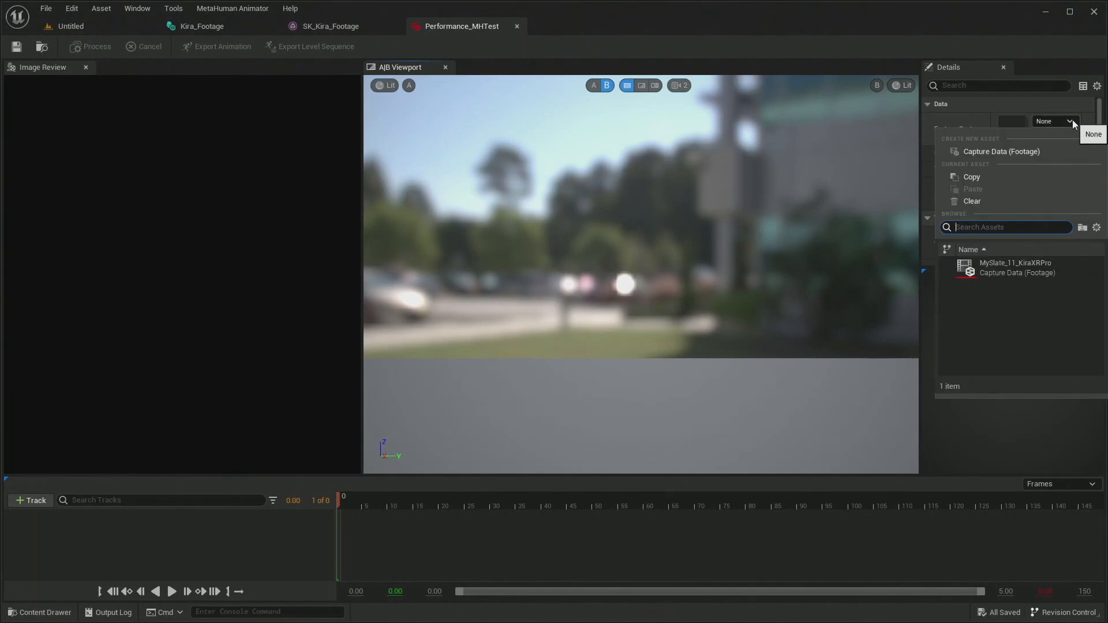
pyautogui.click(1031, 269)
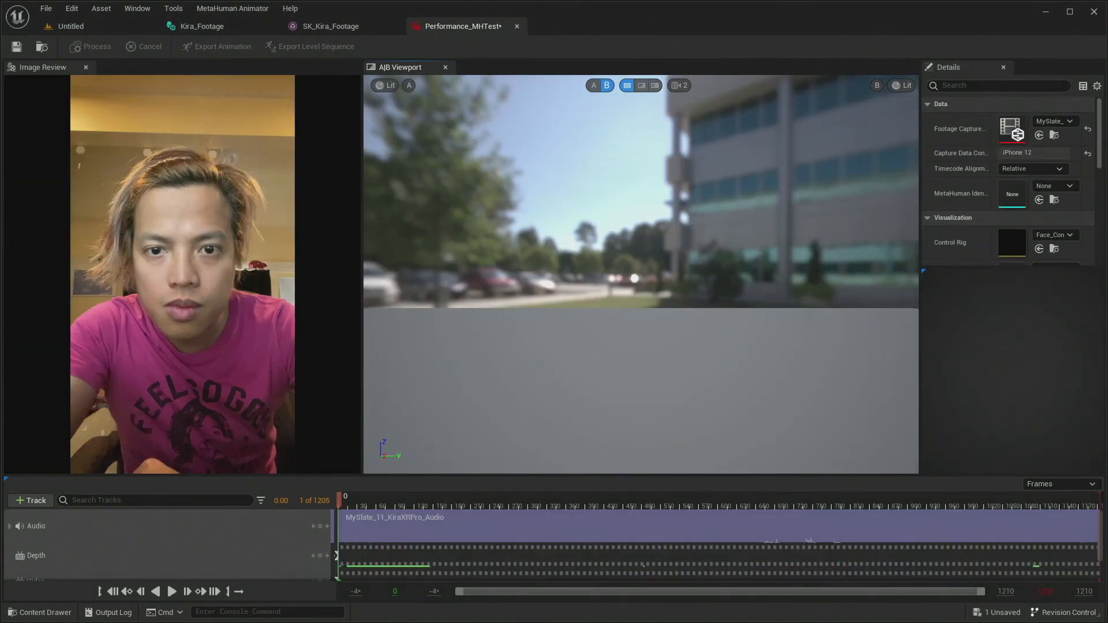
pyautogui.click(1065, 190)
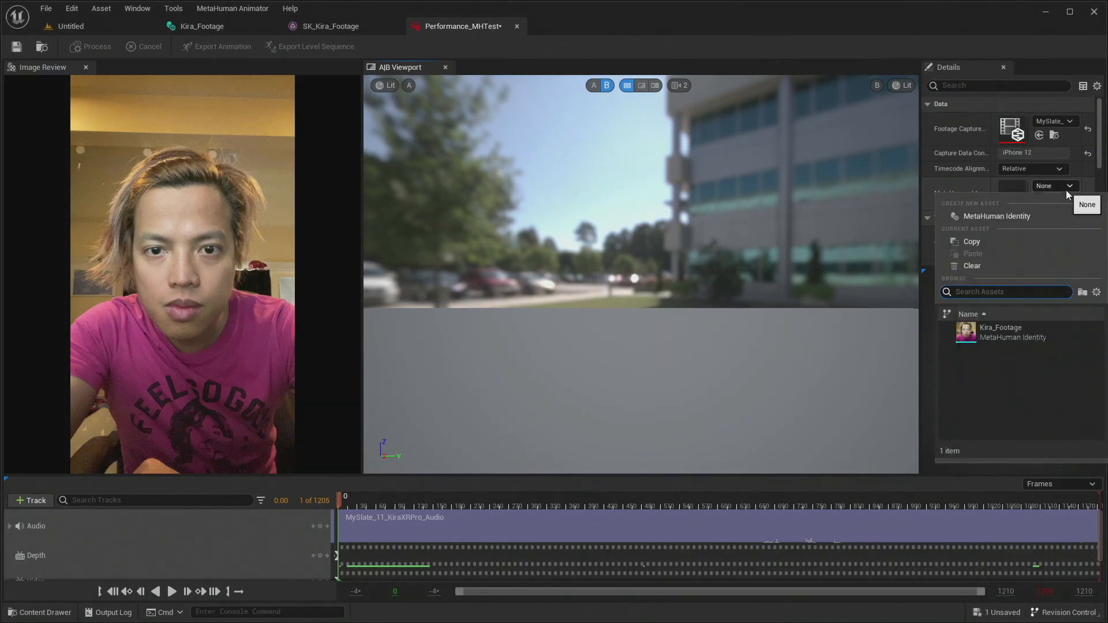
pyautogui.click(1038, 330)
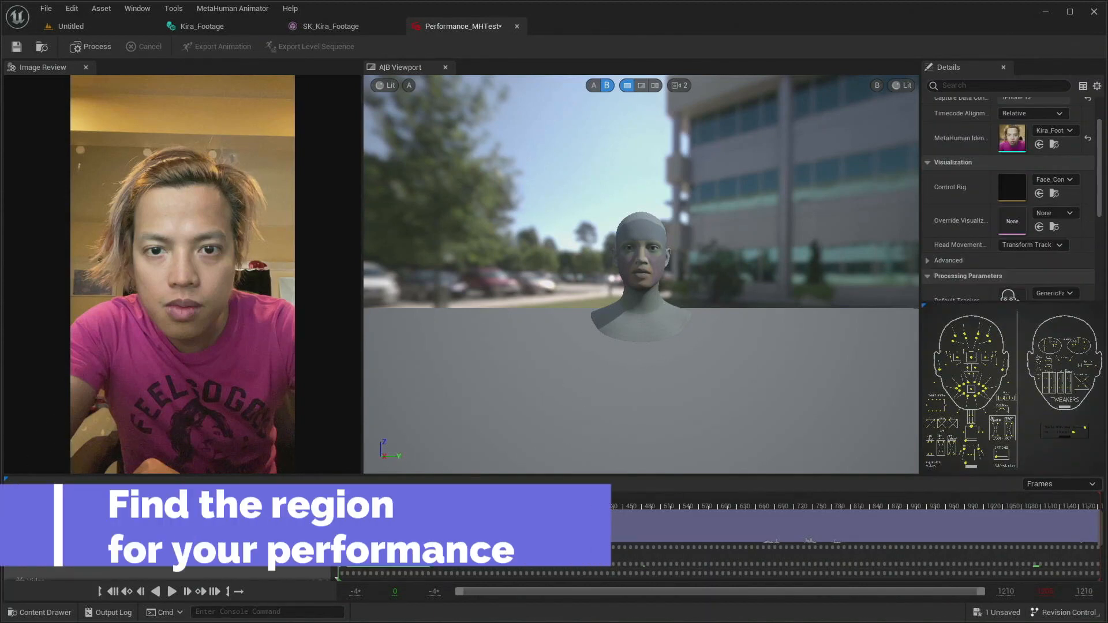
# - Play through the footage to find where the performance begins and set Start Frame to Process to 660
pyautogui.moveTo(663, 503); pyautogui.dragTo(762, 511)
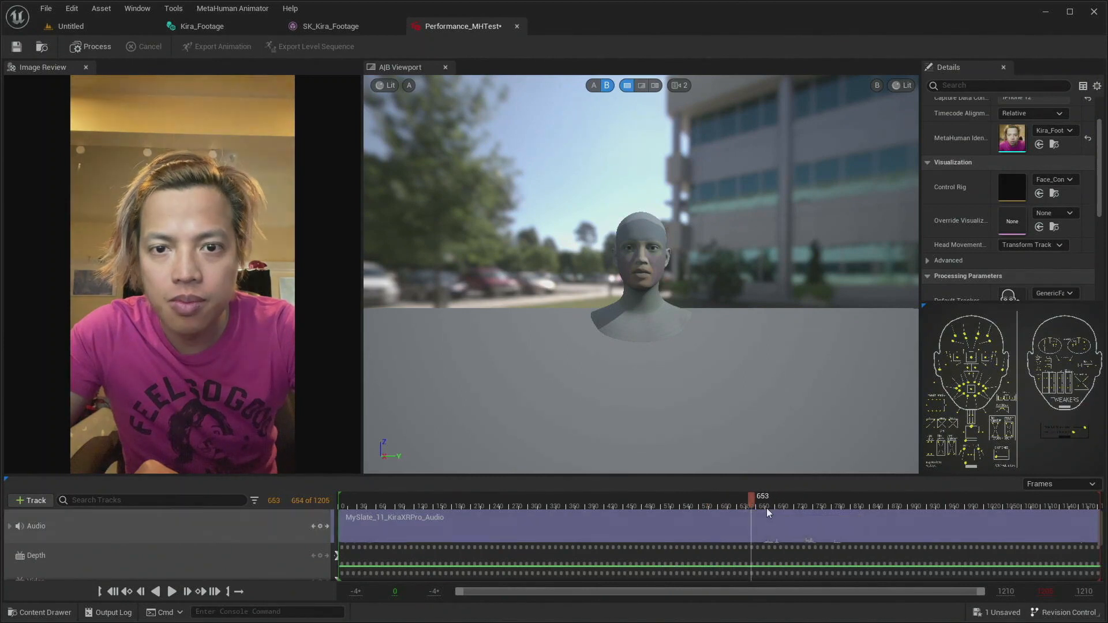
pyautogui.press('space')
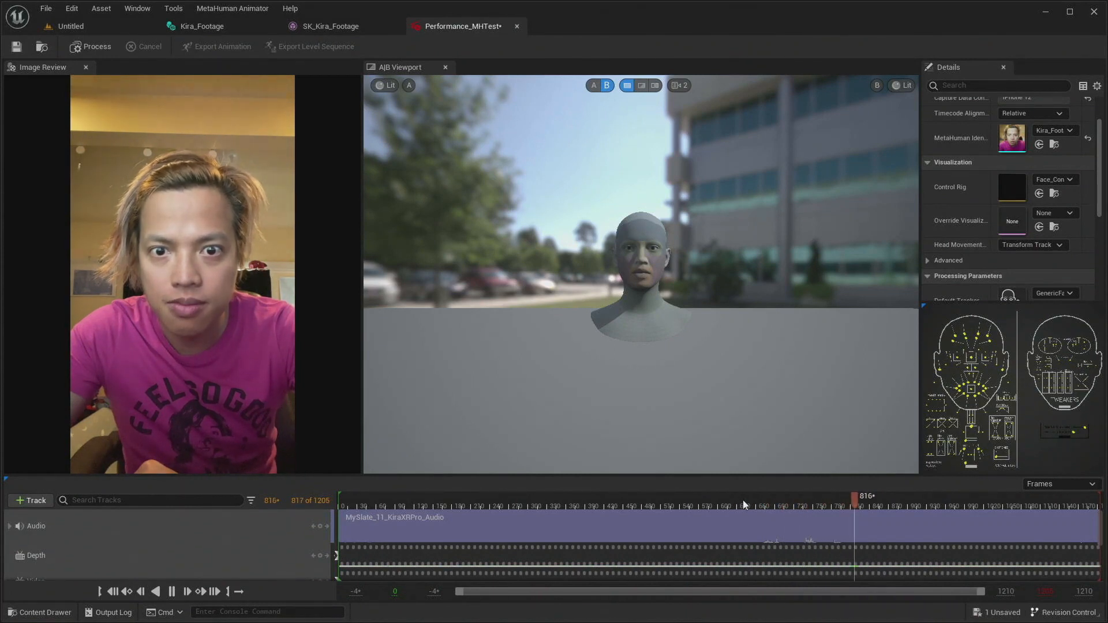
pyautogui.moveTo(742, 500)
pyautogui.mouseDown()
pyautogui.moveTo(767, 500)
pyautogui.moveTo(756, 501)
pyautogui.mouseUp()
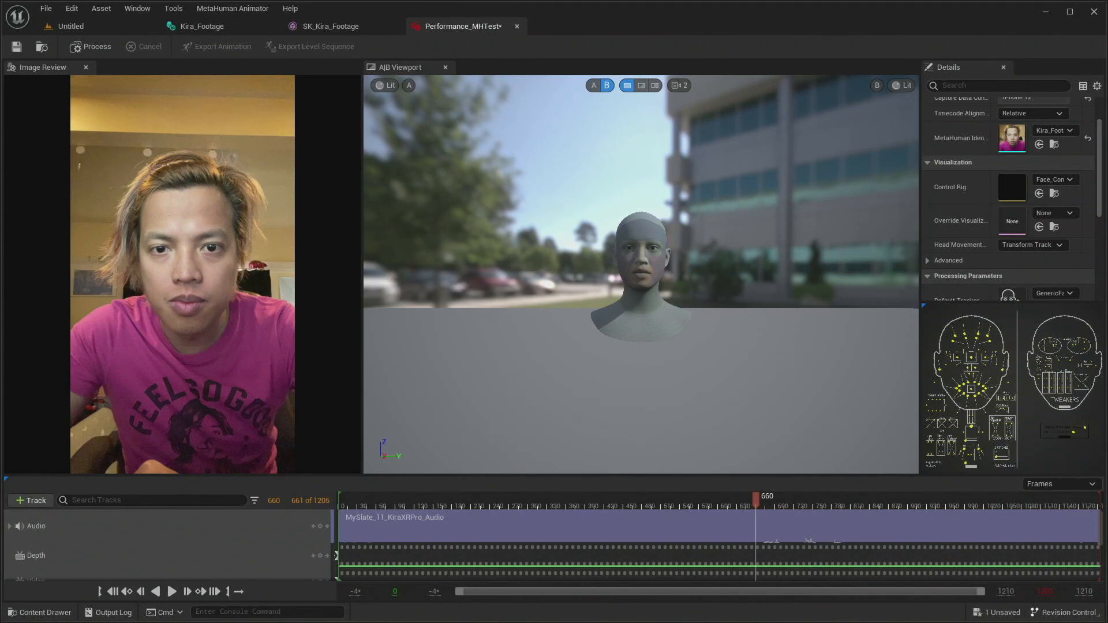
pyautogui.scroll(-4, 1077, 245)
pyautogui.scroll(-1, 1077, 245)
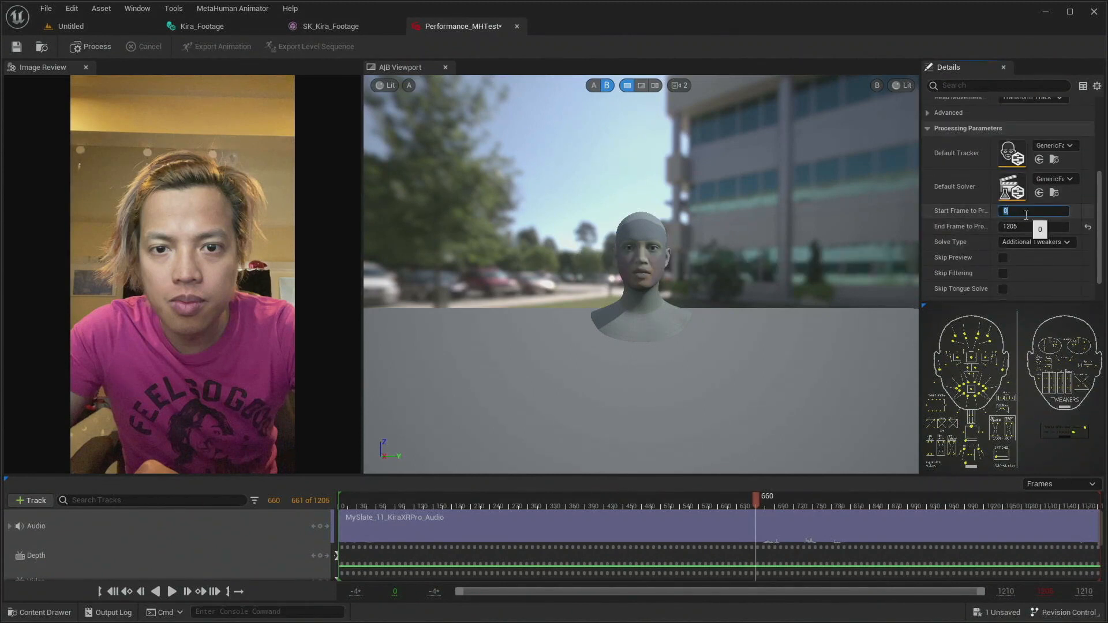
pyautogui.press('Return')
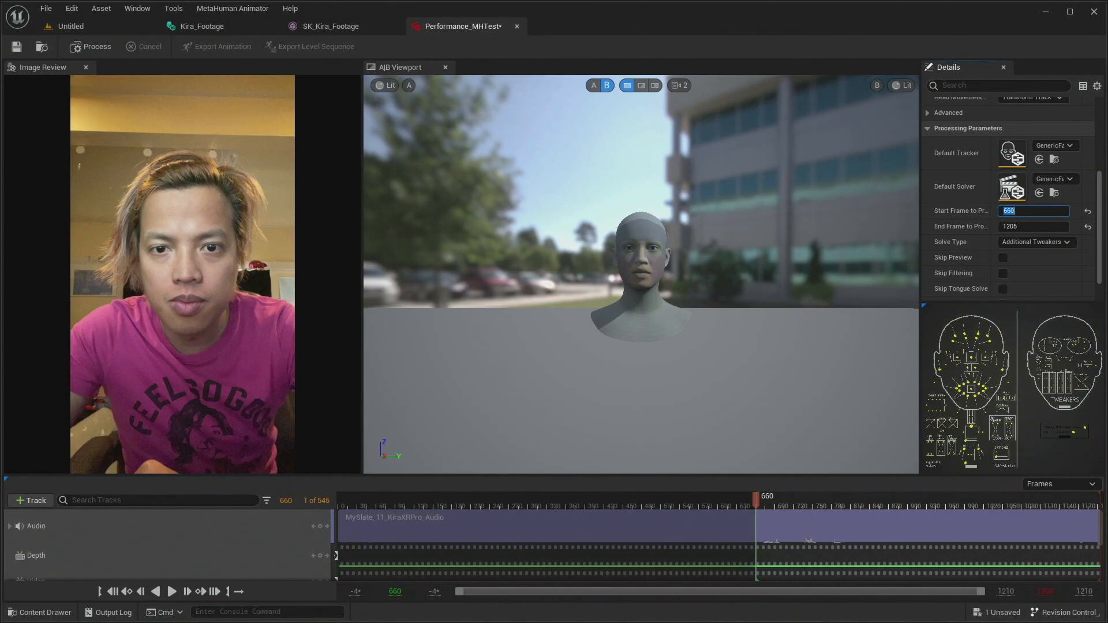
# - Play the footage from the start frame and examine the head mesh up close from the front
pyautogui.moveTo(756, 501); pyautogui.dragTo(759, 501)
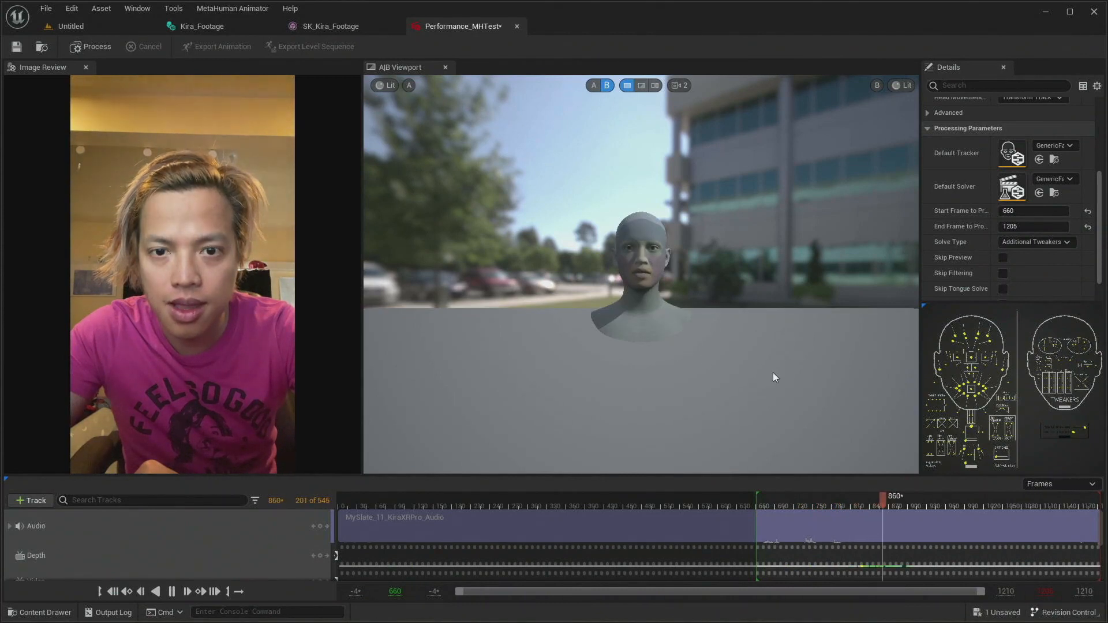
pyautogui.press('space')
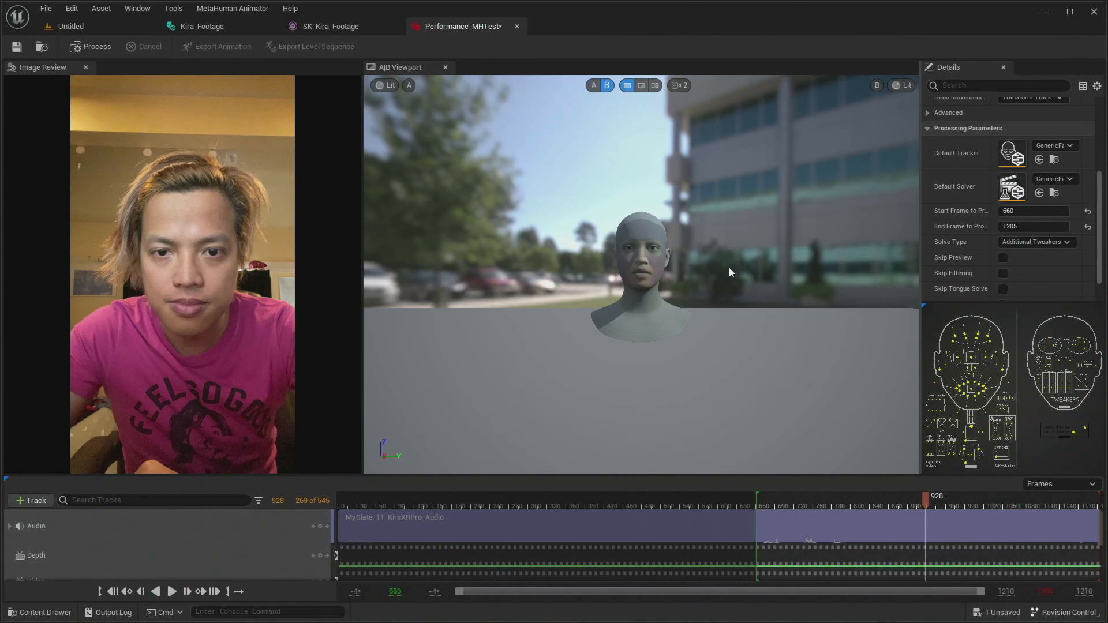
pyautogui.press('w')
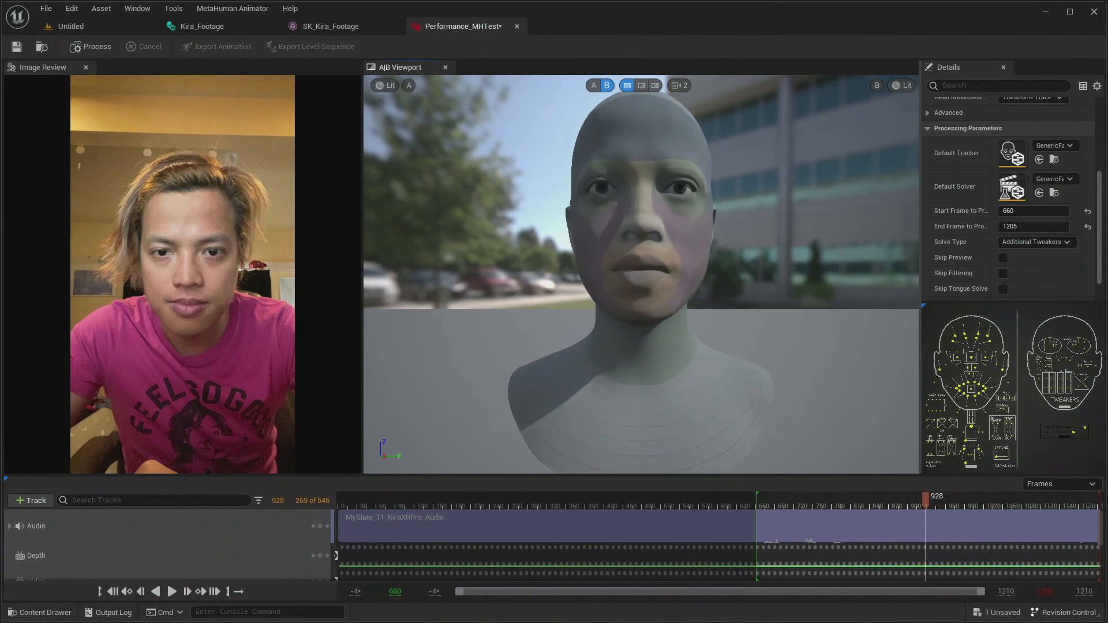
pyautogui.press('e')
pyautogui.press('s')
pyautogui.press('w')
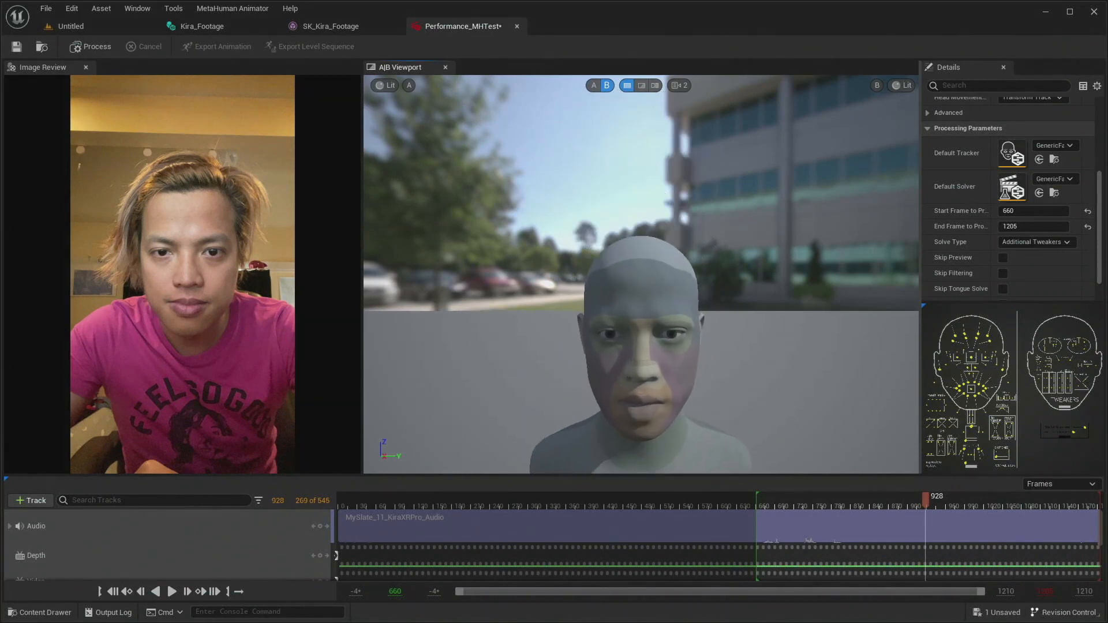
pyautogui.press('q')
pyautogui.press('w')
pyautogui.press('w')
pyautogui.moveTo(640, 274)
pyautogui.mouseDown(button='right')
pyautogui.moveTo(640, 288)
pyautogui.moveTo(641, 263)
pyautogui.moveTo(648, 271)
pyautogui.mouseUp(button='right')
pyautogui.press('w')
pyautogui.press('s')
pyautogui.press('s')
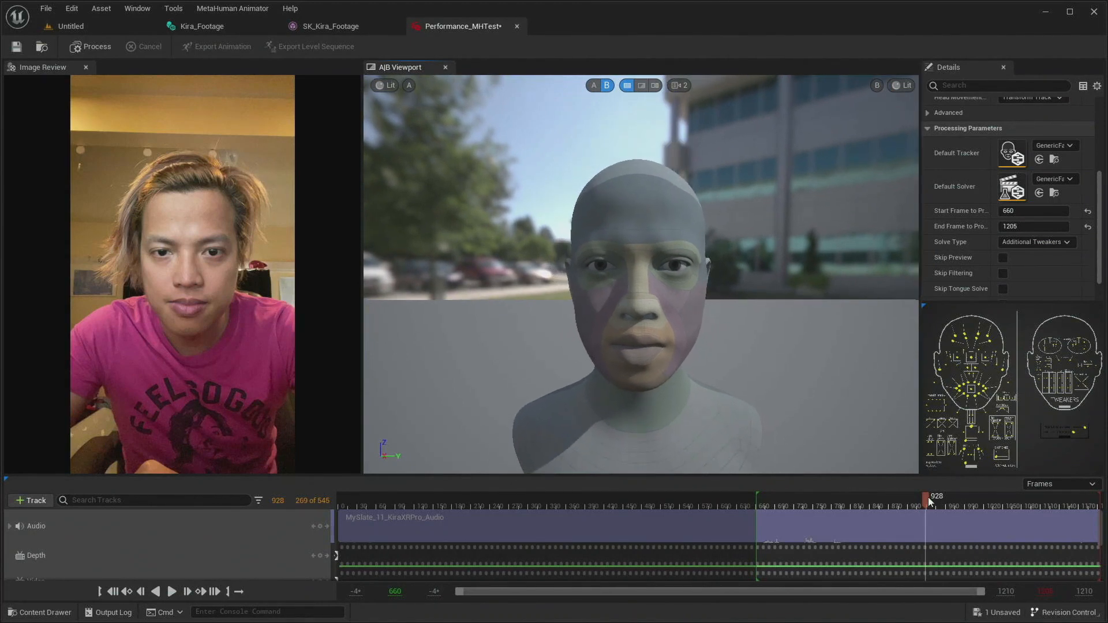
# - Find the end of the performance, set End Frame to Process to 1134 and process the performance
pyautogui.moveTo(928, 497); pyautogui.dragTo(940, 496)
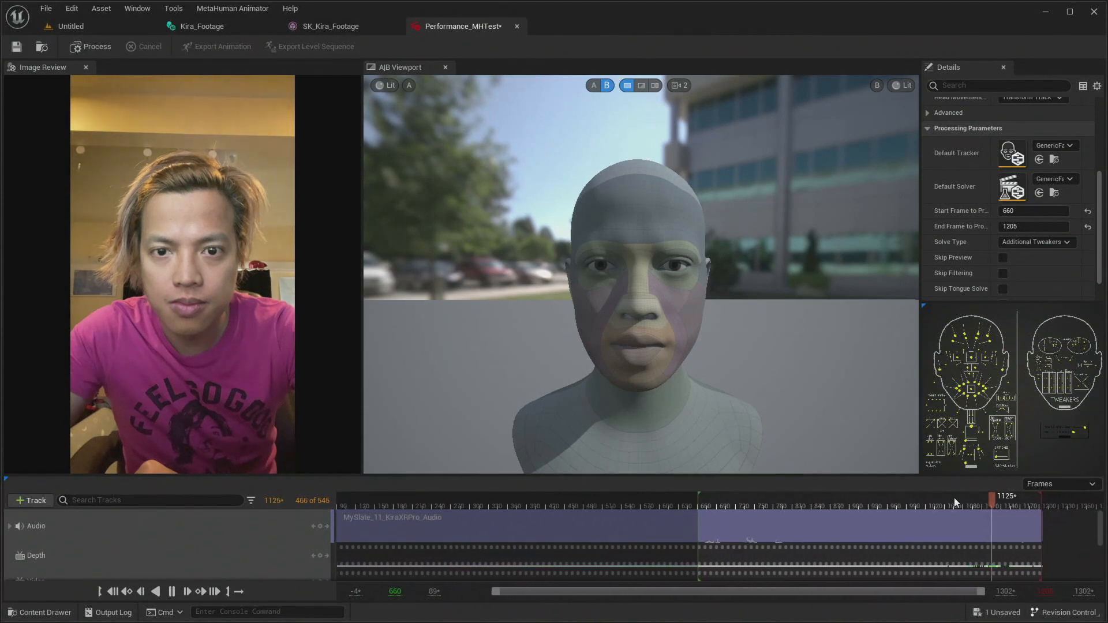
pyautogui.click(1047, 228)
pyautogui.write('1134')
pyautogui.press('Return')
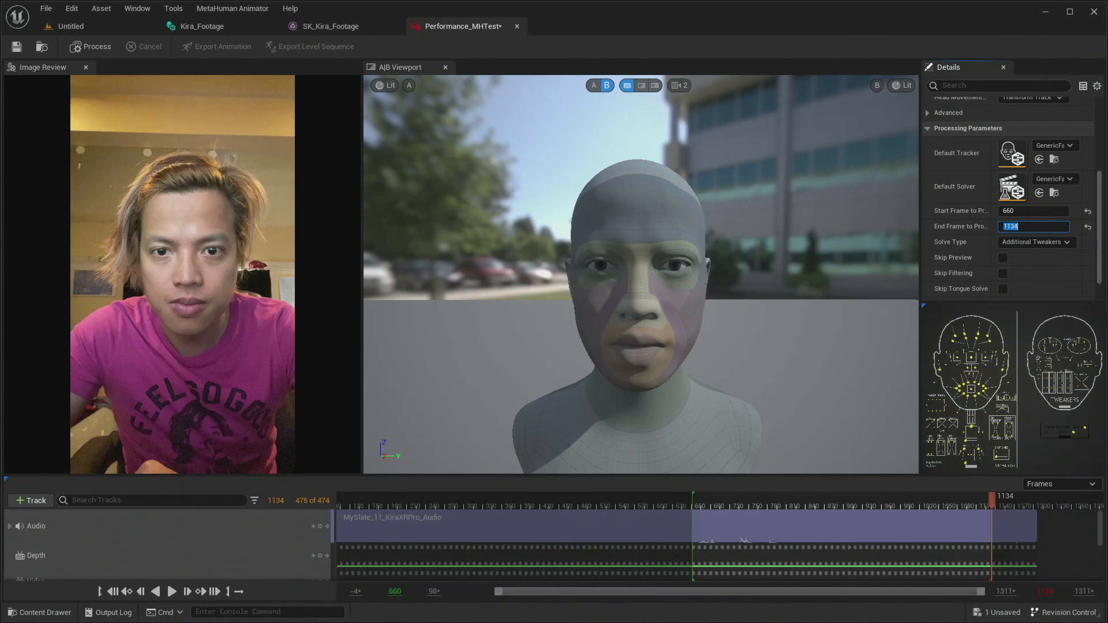
pyautogui.click(86, 46)
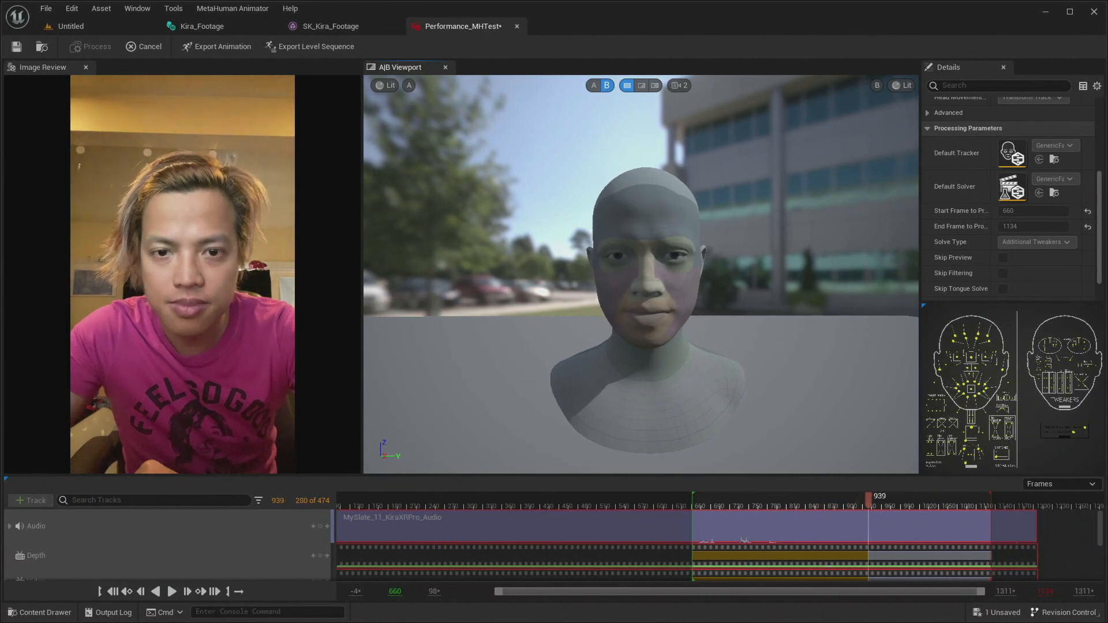
# - Compare the processed head with the footage in wipe, dual and single view modes while playing back the performance
pyautogui.click(641, 87)
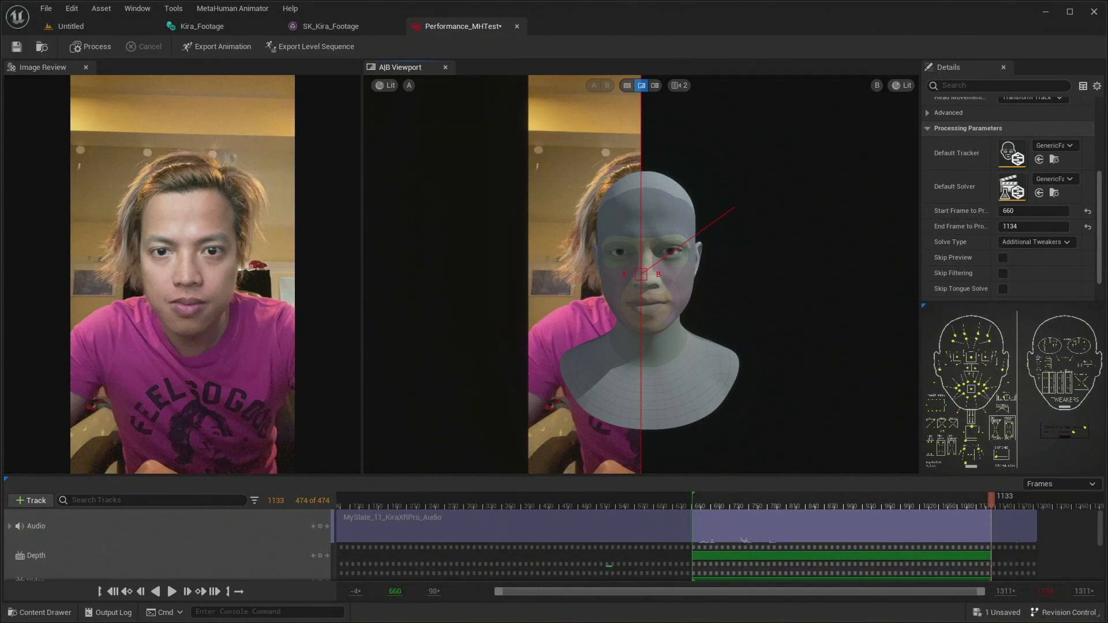
pyautogui.click(655, 86)
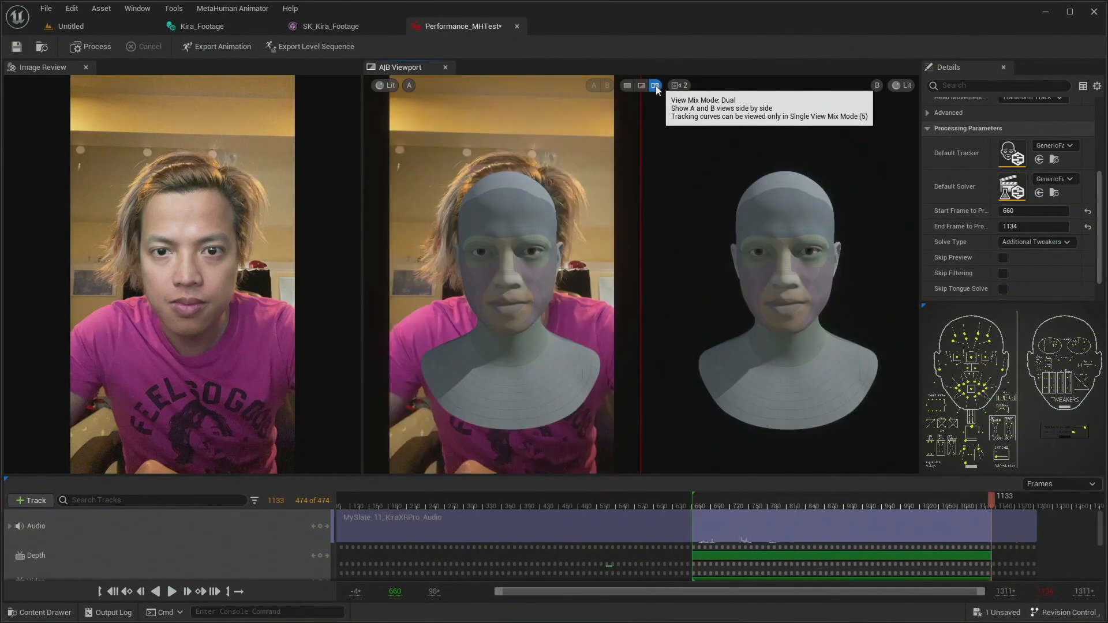
pyautogui.click(641, 85)
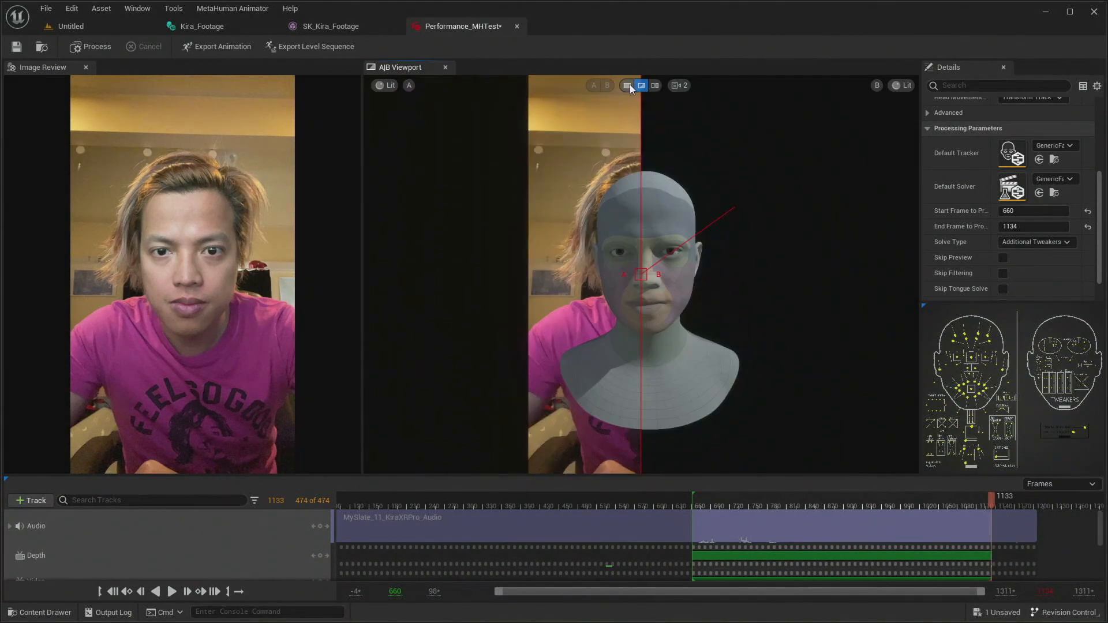
pyautogui.click(628, 85)
pyautogui.click(642, 86)
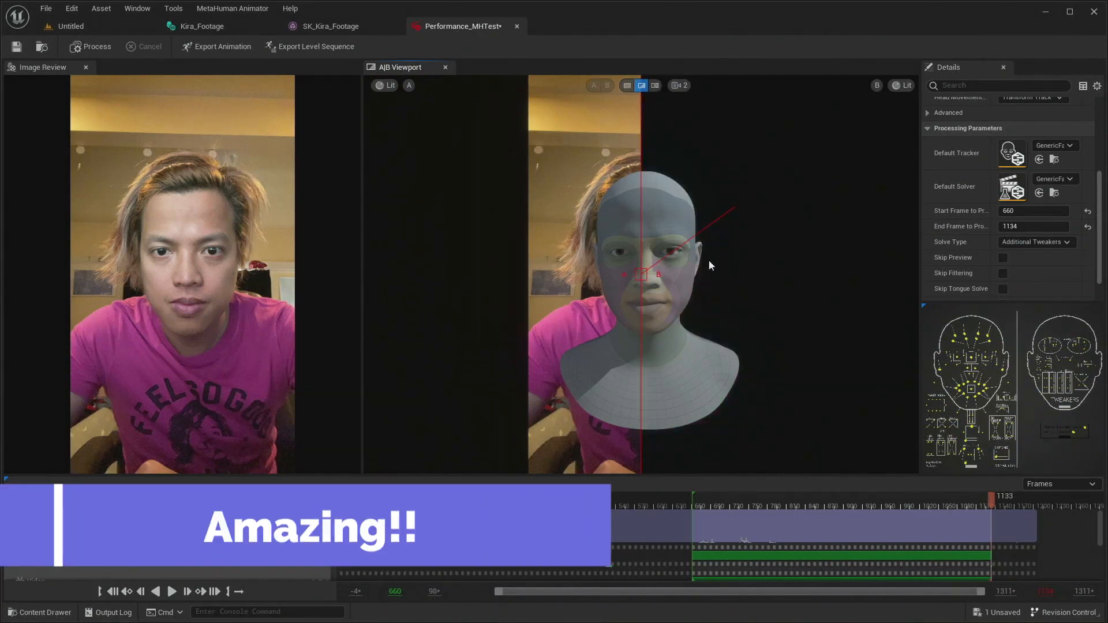
pyautogui.scroll(2, 709, 261)
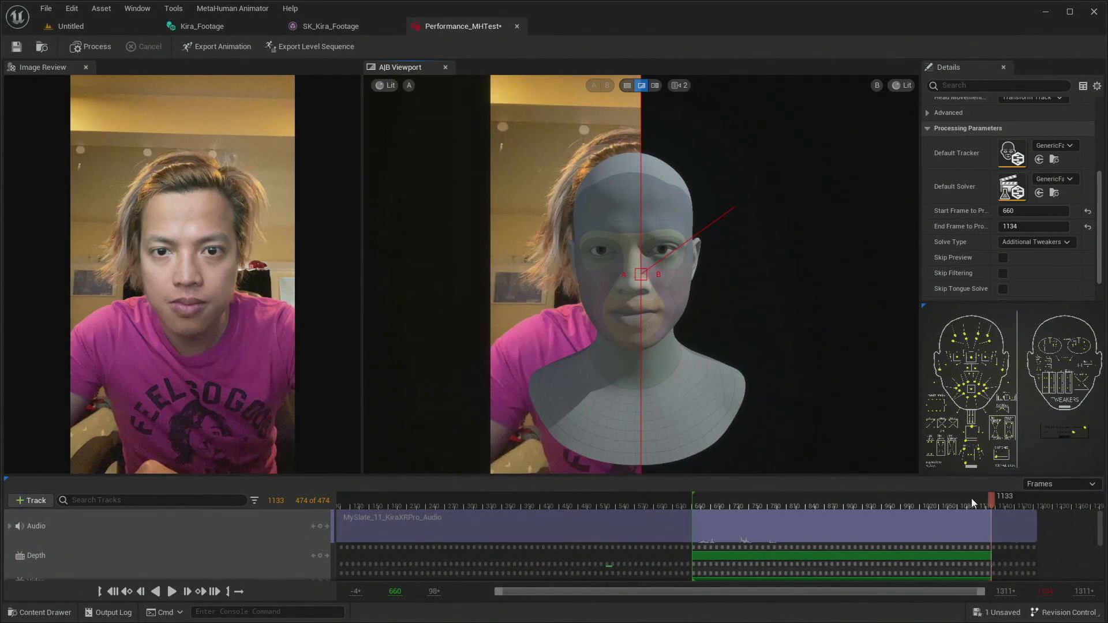
pyautogui.moveTo(988, 497); pyautogui.dragTo(695, 502)
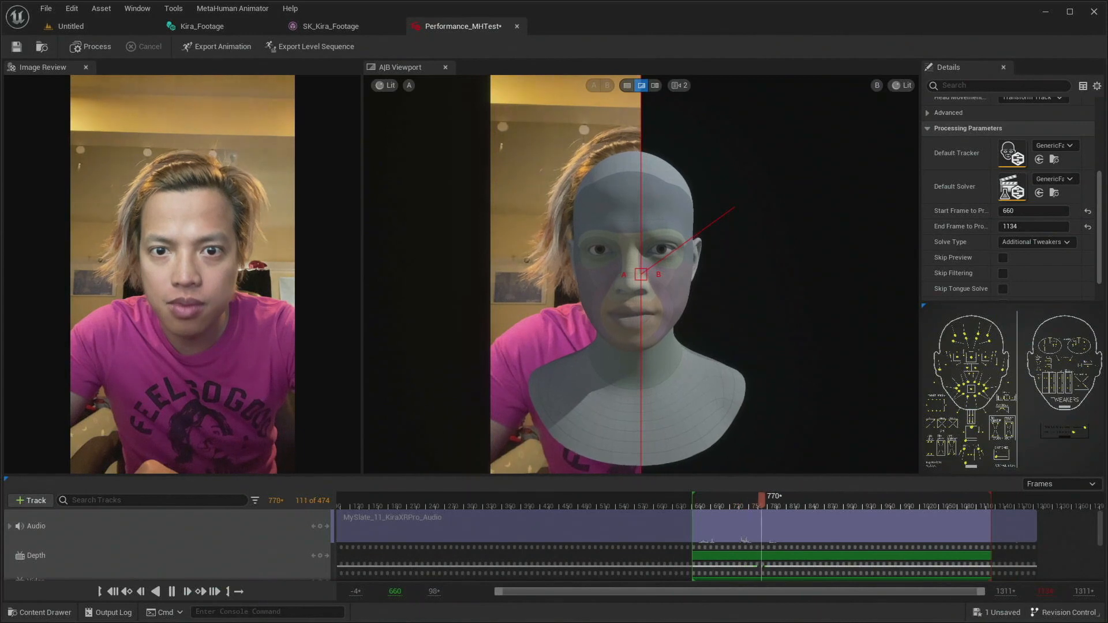
pyautogui.click(622, 85)
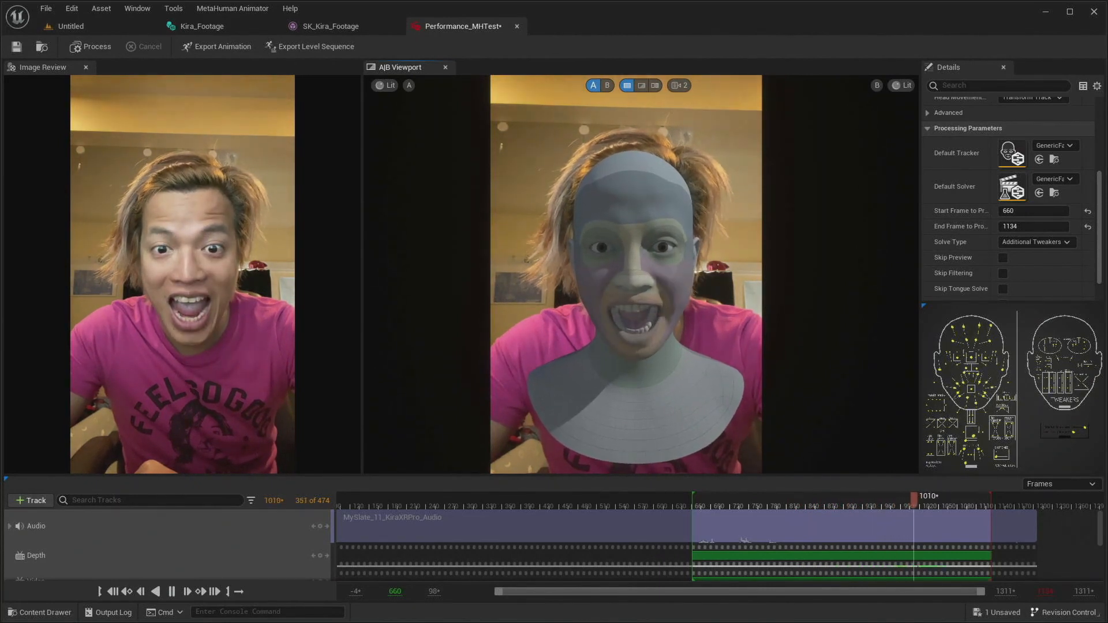
# - Export the performance as level sequence LS_Performance_MHTest_correct in the MetaHumanAnimator folder, with Export Range set to Processing Range
pyautogui.click(324, 50)
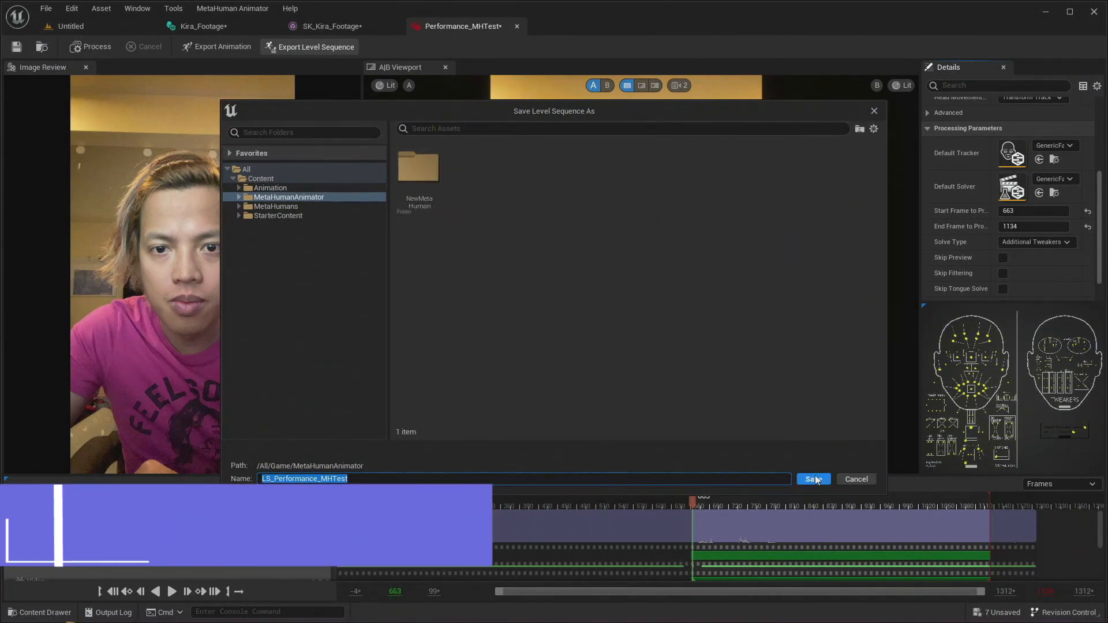
pyautogui.click(512, 479)
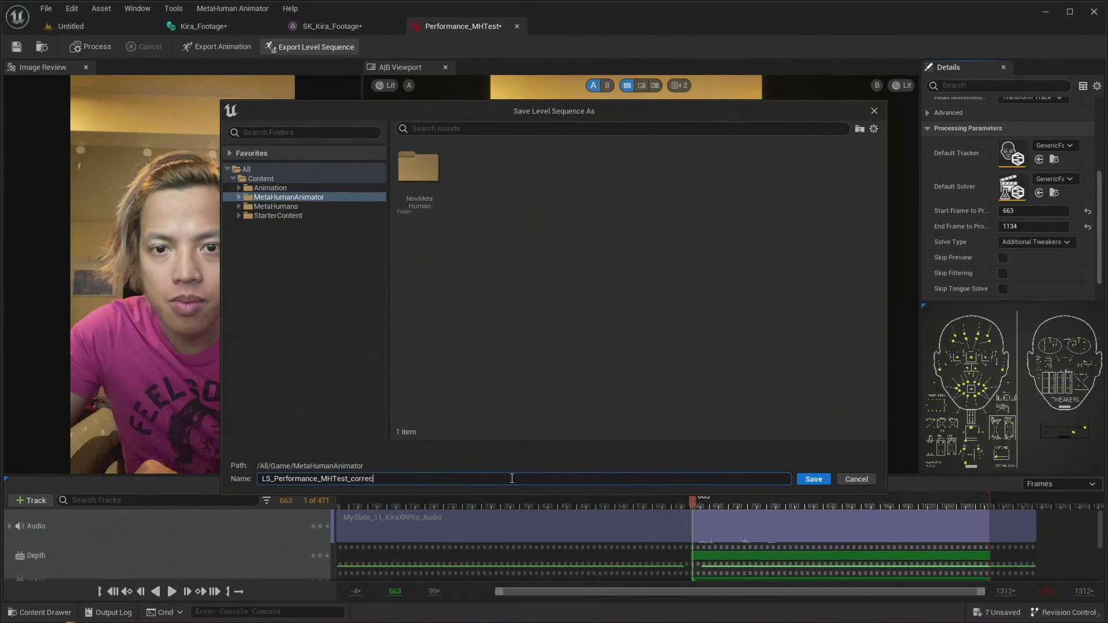
pyautogui.press('Return')
pyautogui.click(558, 383)
pyautogui.click(572, 397)
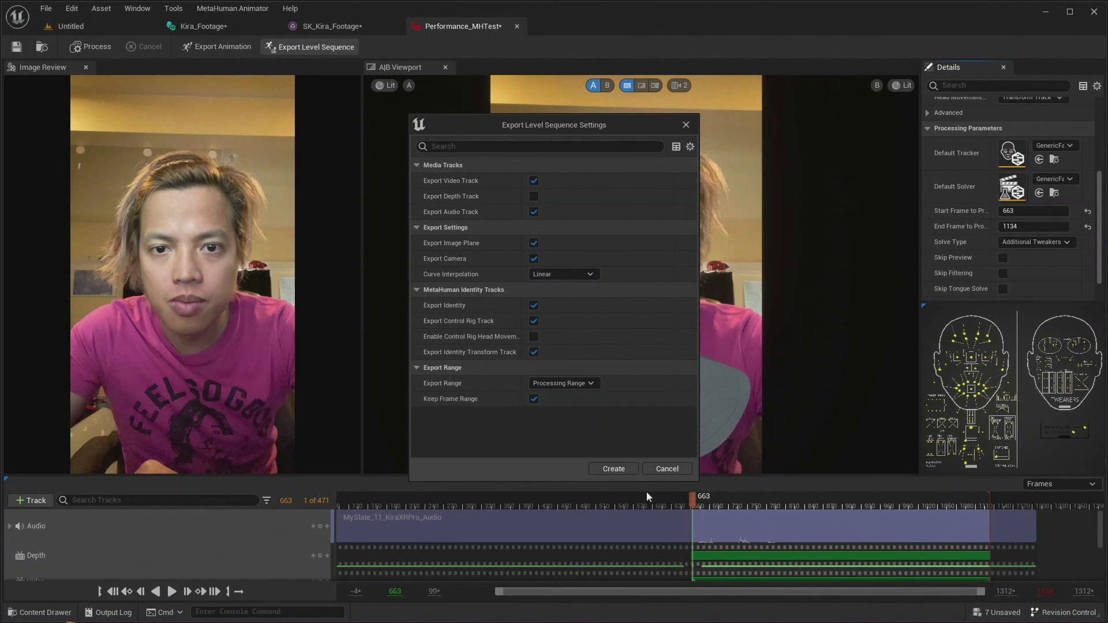
pyautogui.click(621, 466)
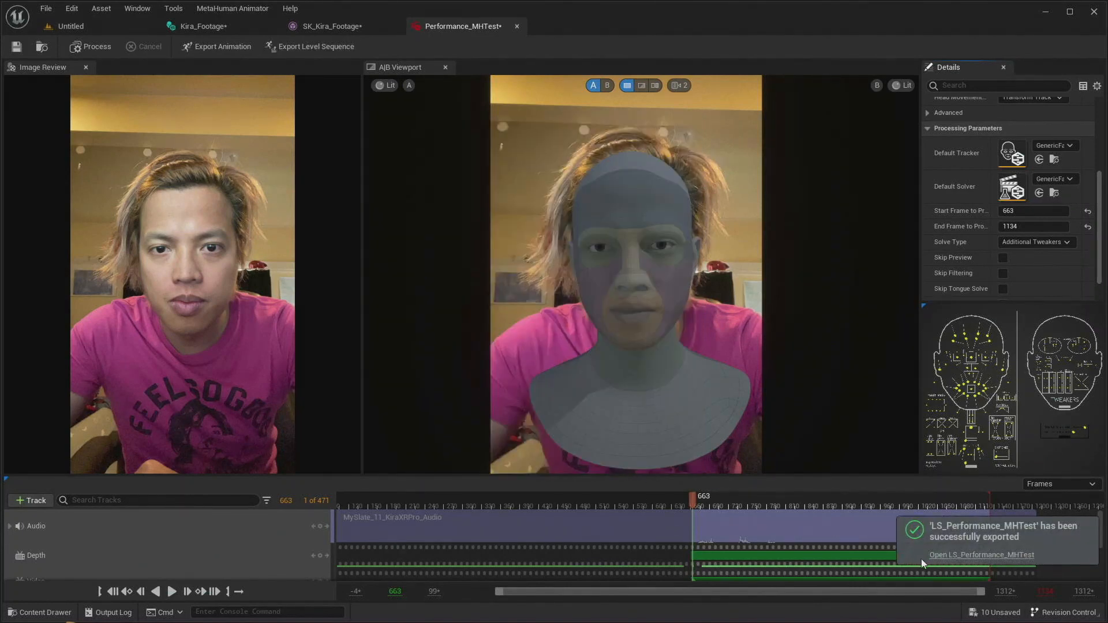
# - Open the exported level sequence and play it back in the level
pyautogui.click(956, 557)
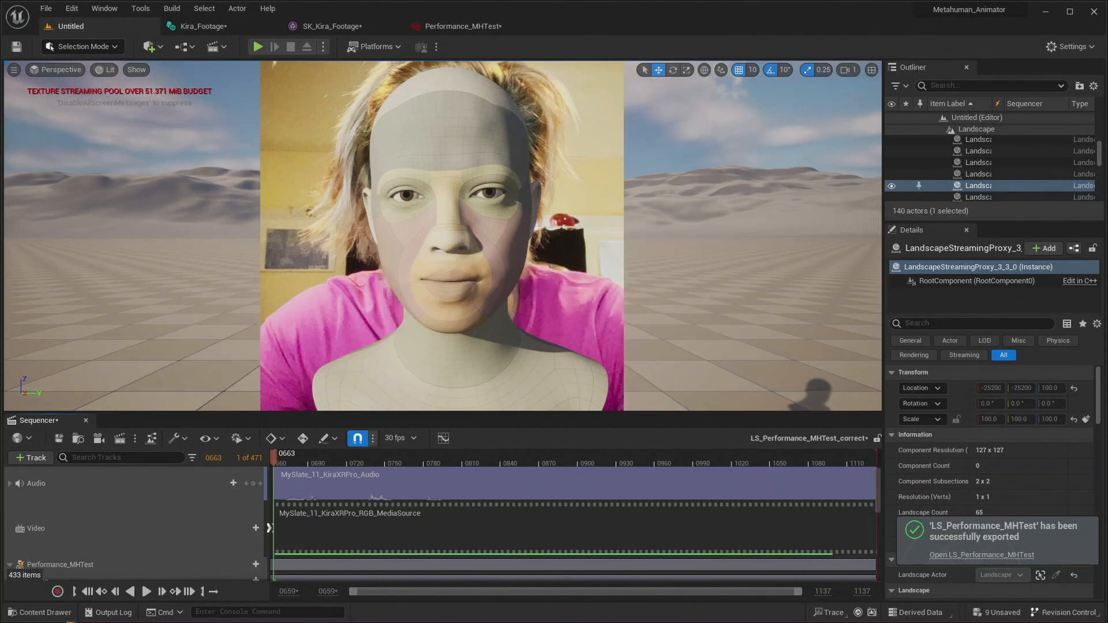
pyautogui.press('space')
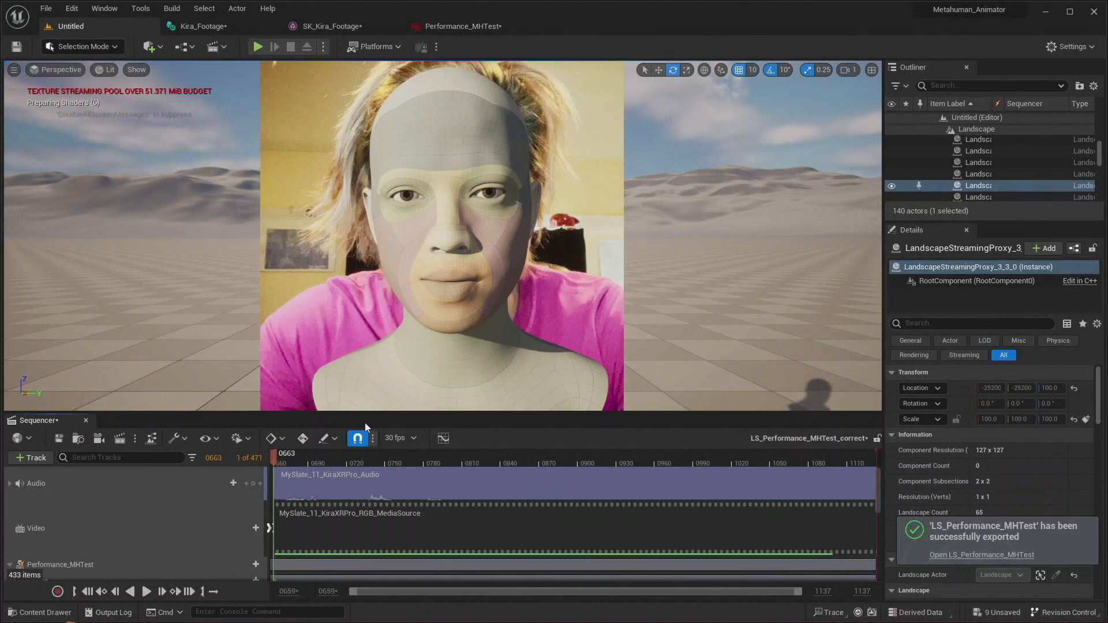
pyautogui.click(146, 592)
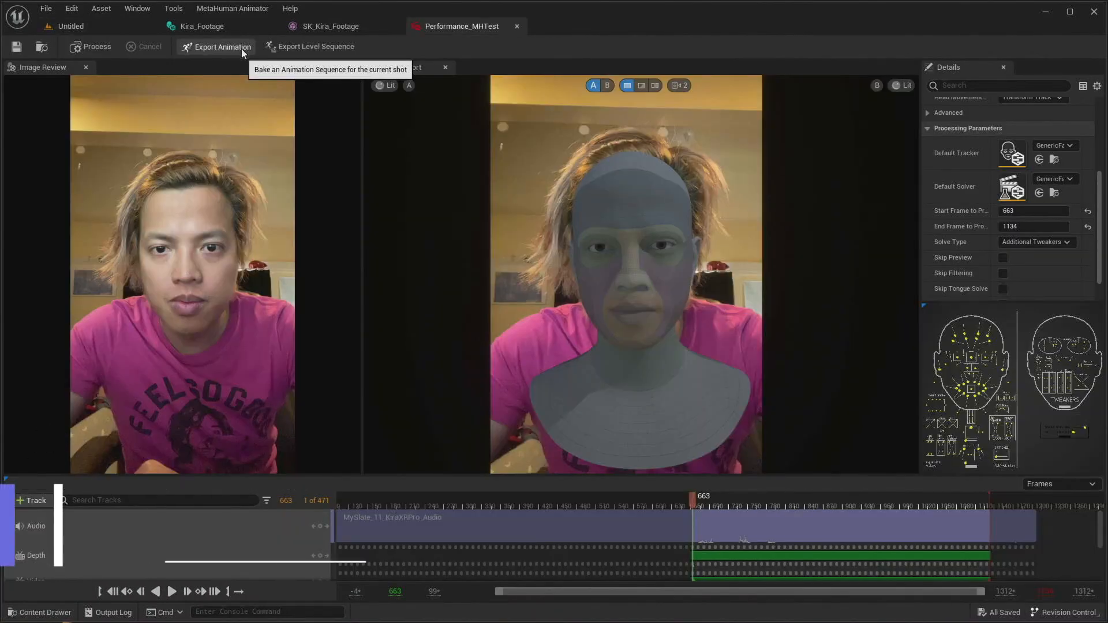
# - Export the performance as animation sequence AS_Performance_MHTest in the Animation folder, targeting the KiraFace_FaceMesh skeletal mesh, and open it
pyautogui.click(241, 48)
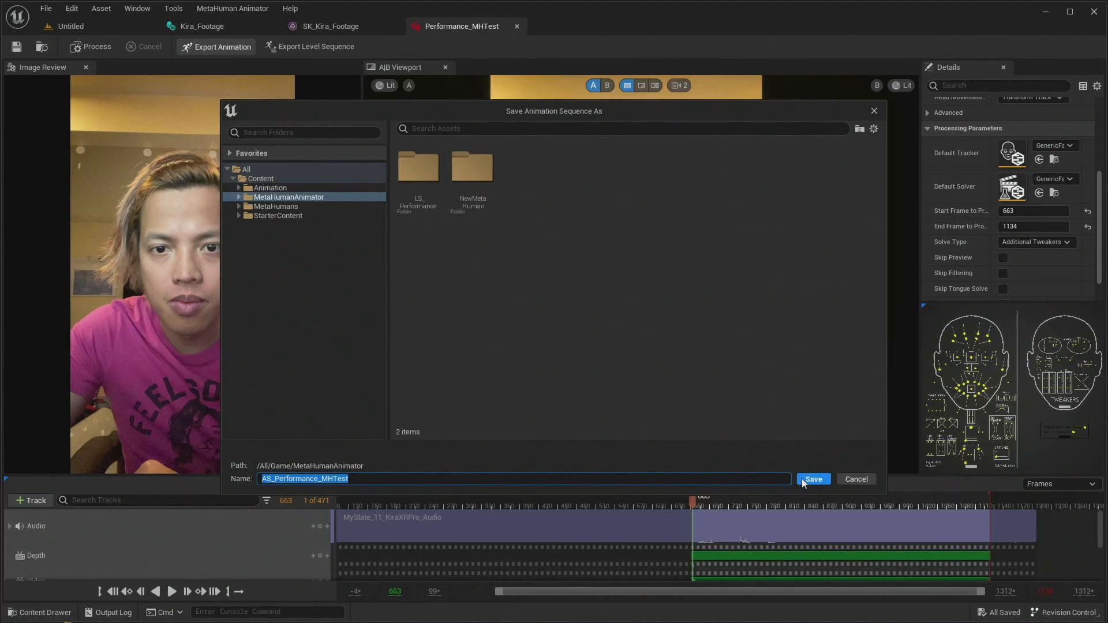
pyautogui.click(327, 190)
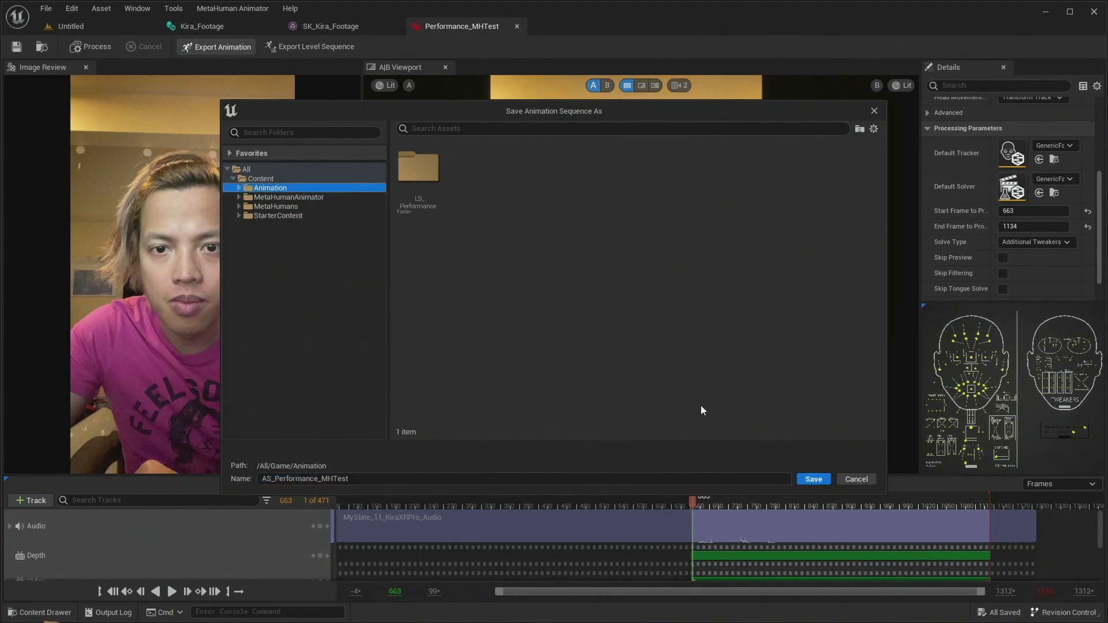
pyautogui.click(803, 481)
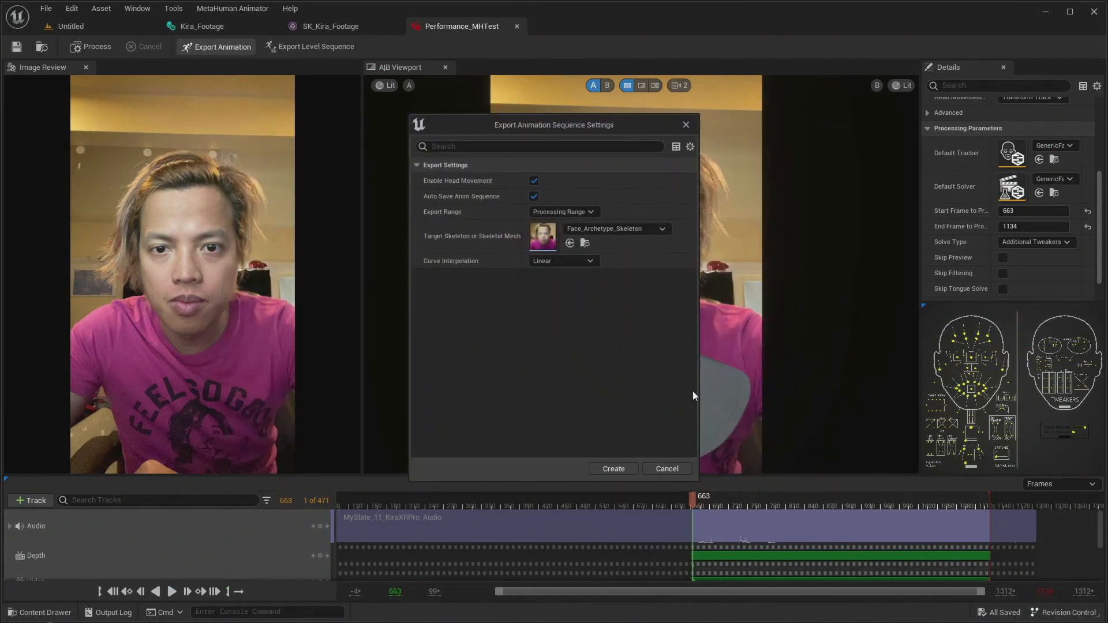
pyautogui.click(624, 231)
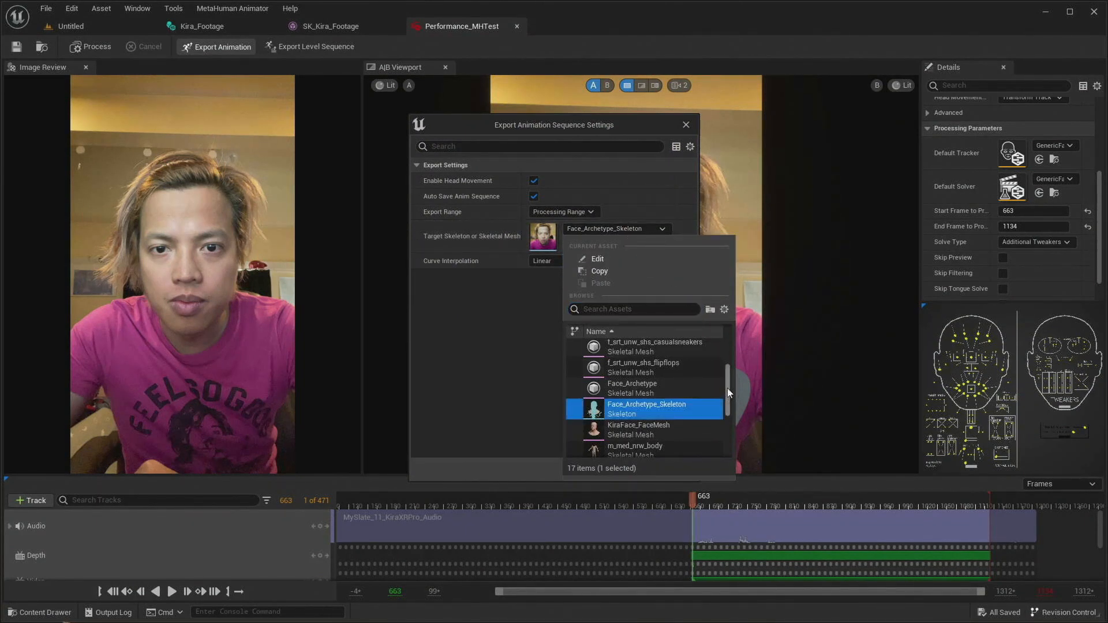
pyautogui.scroll(-1, 727, 388)
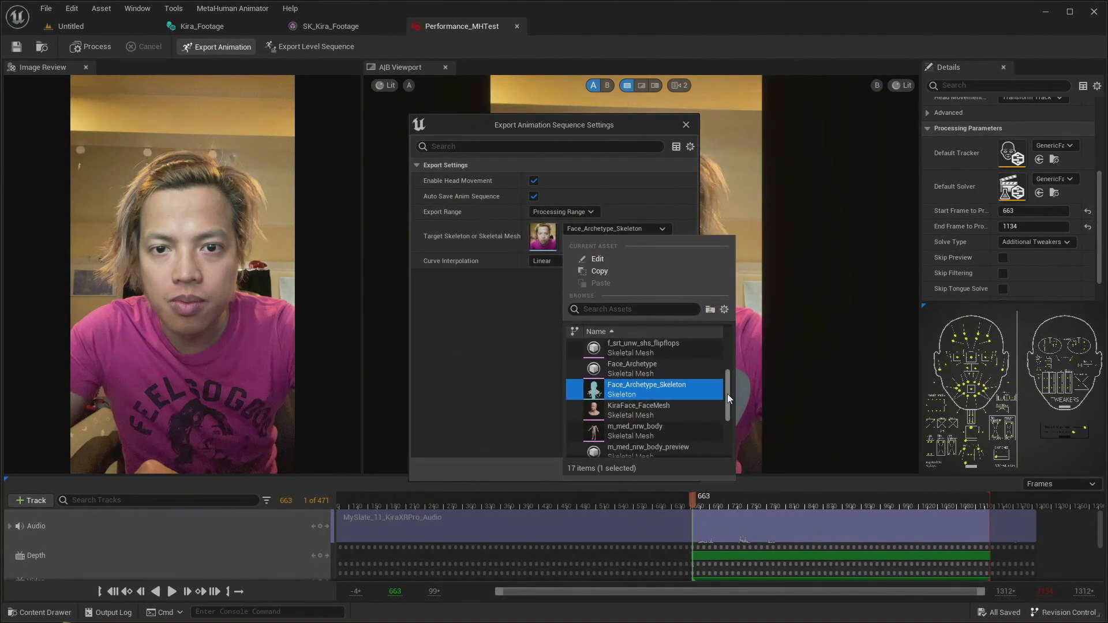
pyautogui.click(667, 404)
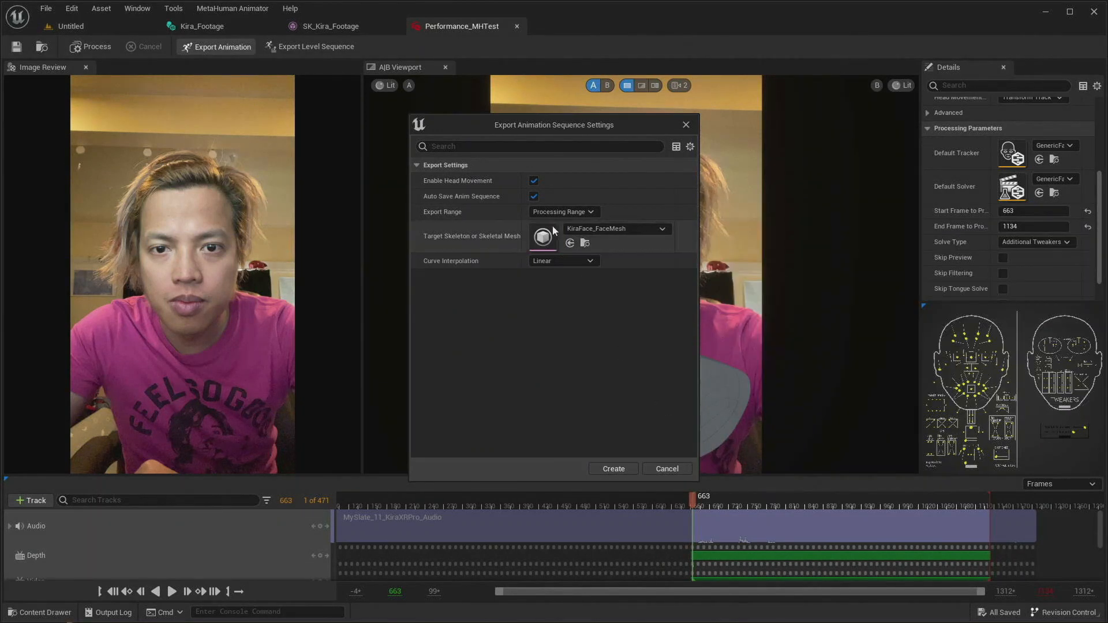
pyautogui.click(614, 469)
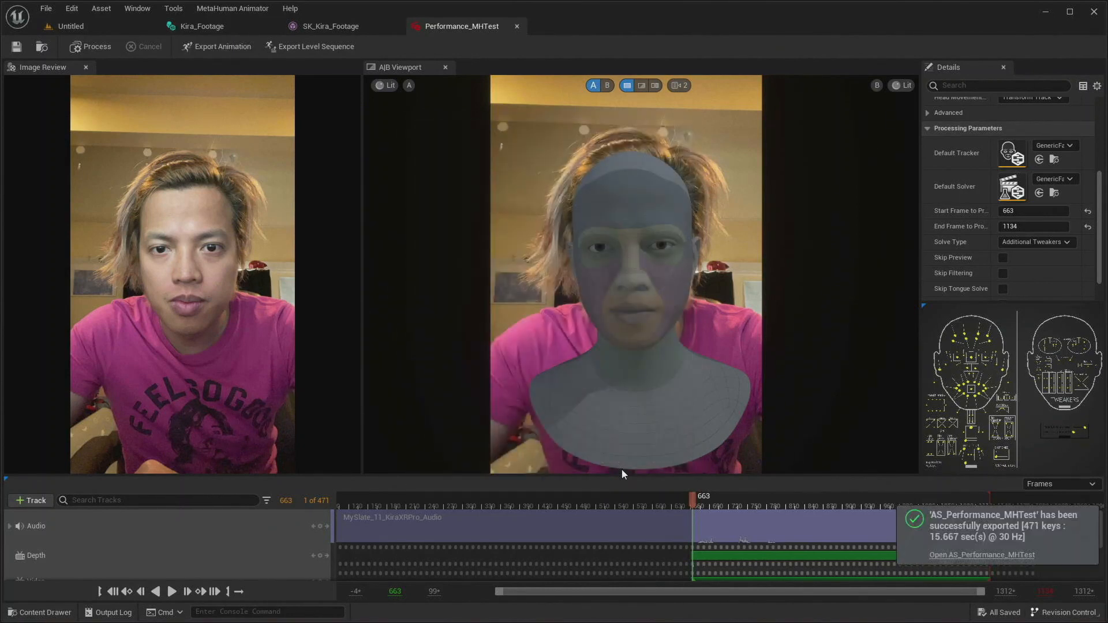
pyautogui.click(944, 556)
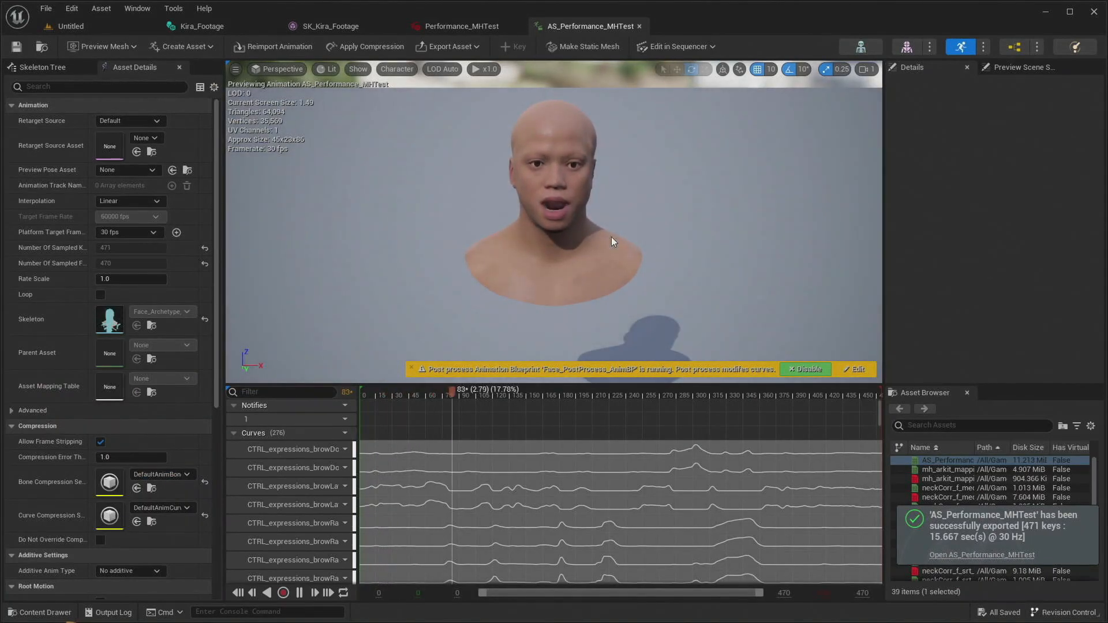
# - Examine the exported facial animation up close on the face mesh during playback
pyautogui.scroll(5, 611, 236)
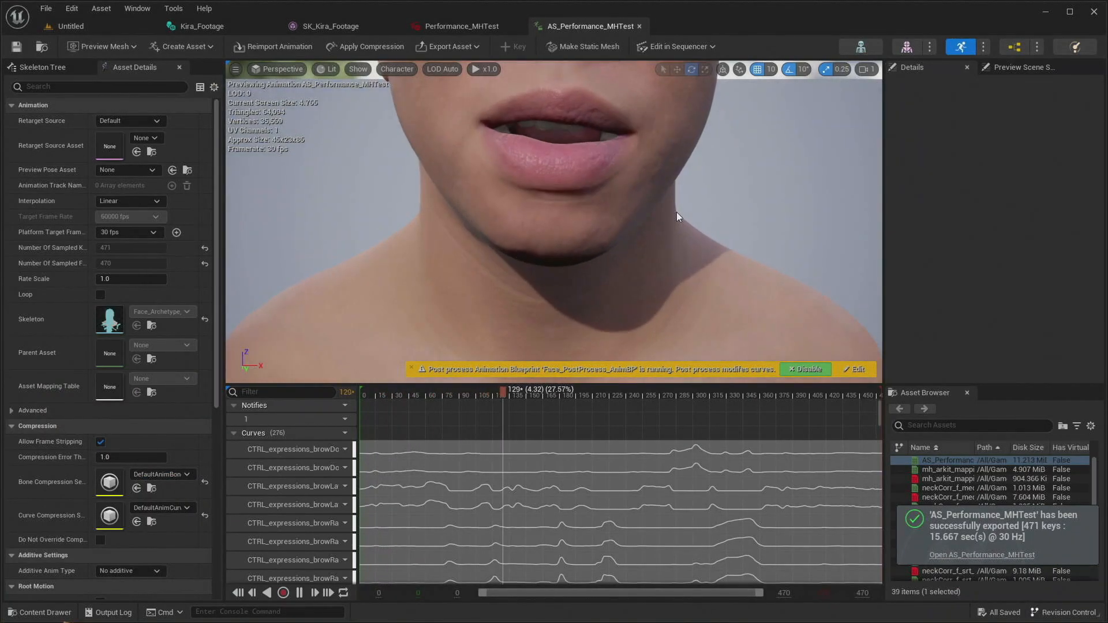
pyautogui.scroll(-5, 677, 212)
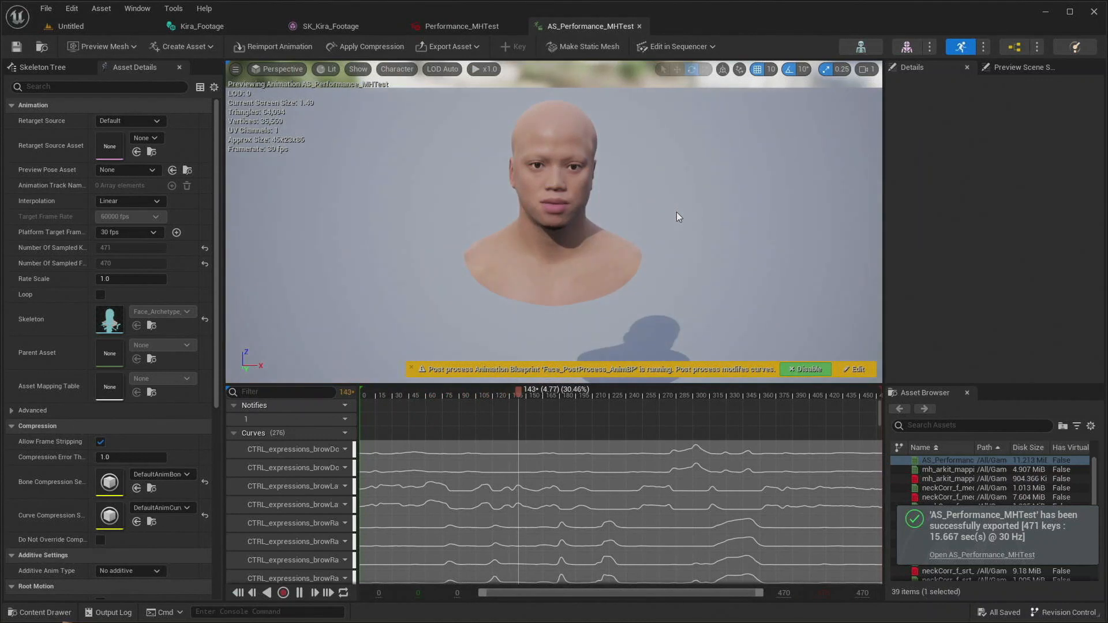
pyautogui.scroll(5, 677, 213)
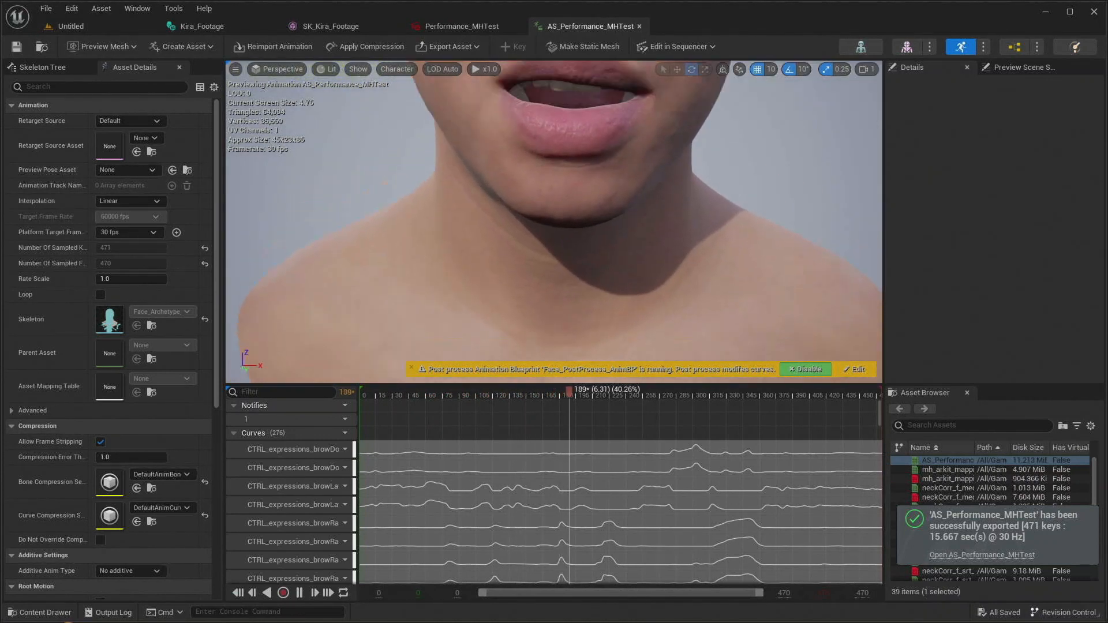
pyautogui.press('s')
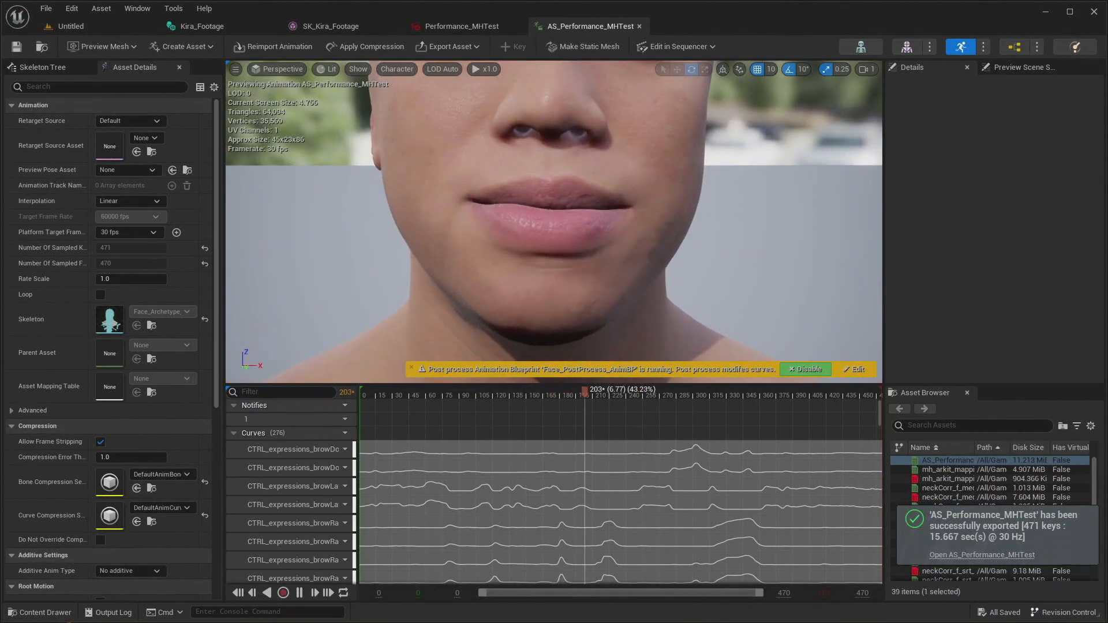
pyautogui.scroll(-3, 554, 222)
pyautogui.press('w')
pyautogui.press('s')
pyautogui.press('w')
pyautogui.scroll(-3, 554, 222)
pyautogui.press('d')
pyautogui.press('a')
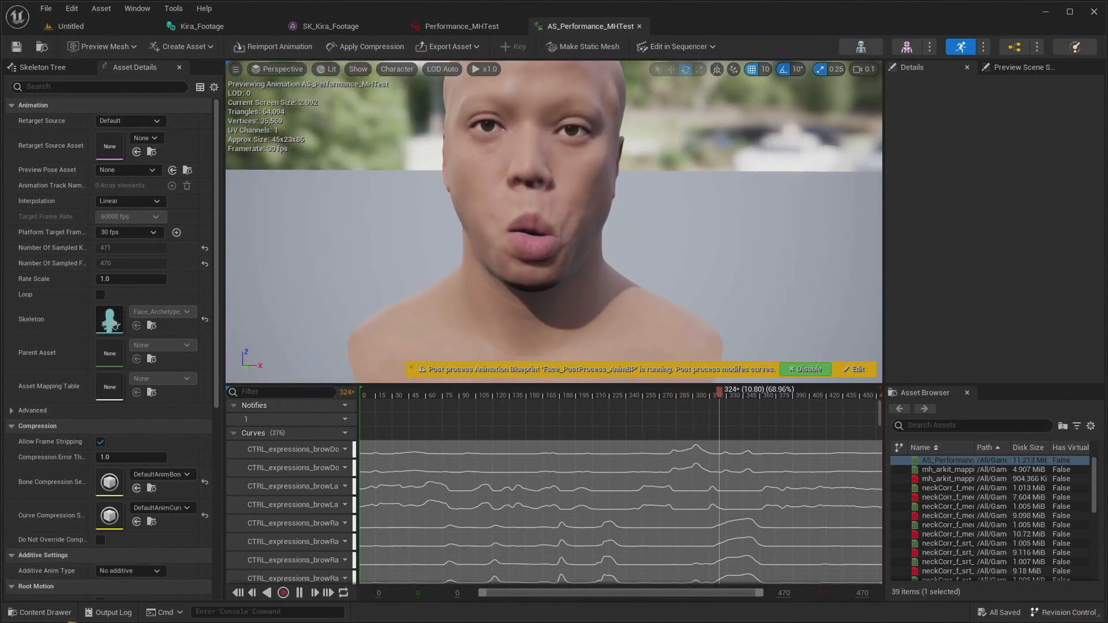
pyautogui.scroll(-1, 554, 222)
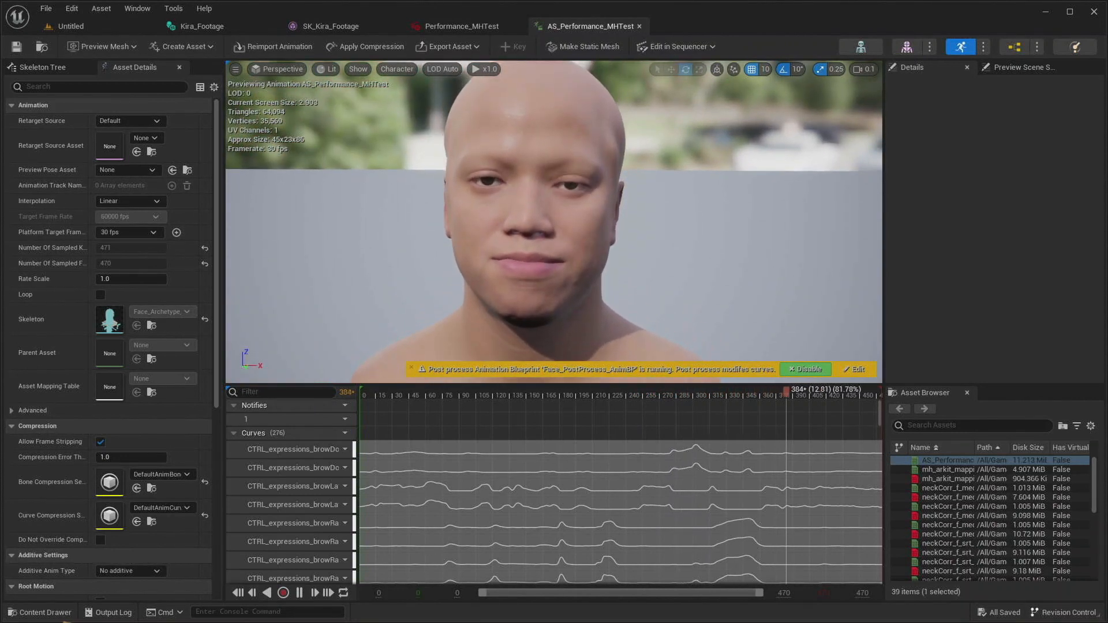
pyautogui.press('w')
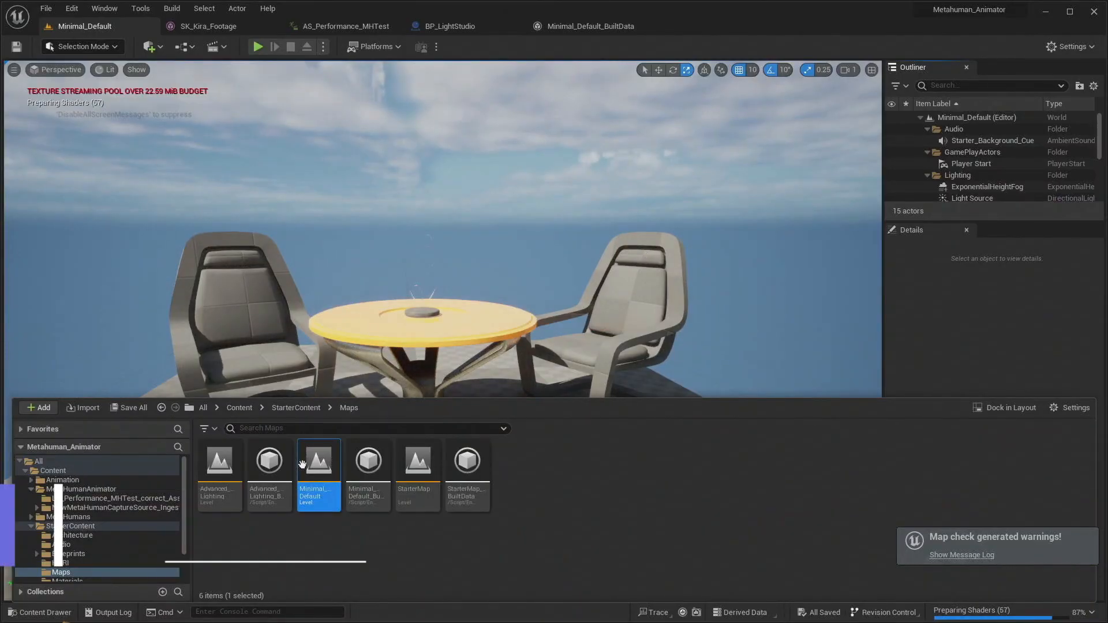
# - Open the Advanced_Lighting map for a look, and return to the Minimal_Default map in StarterContent Maps
pyautogui.doubleClick(230, 464)
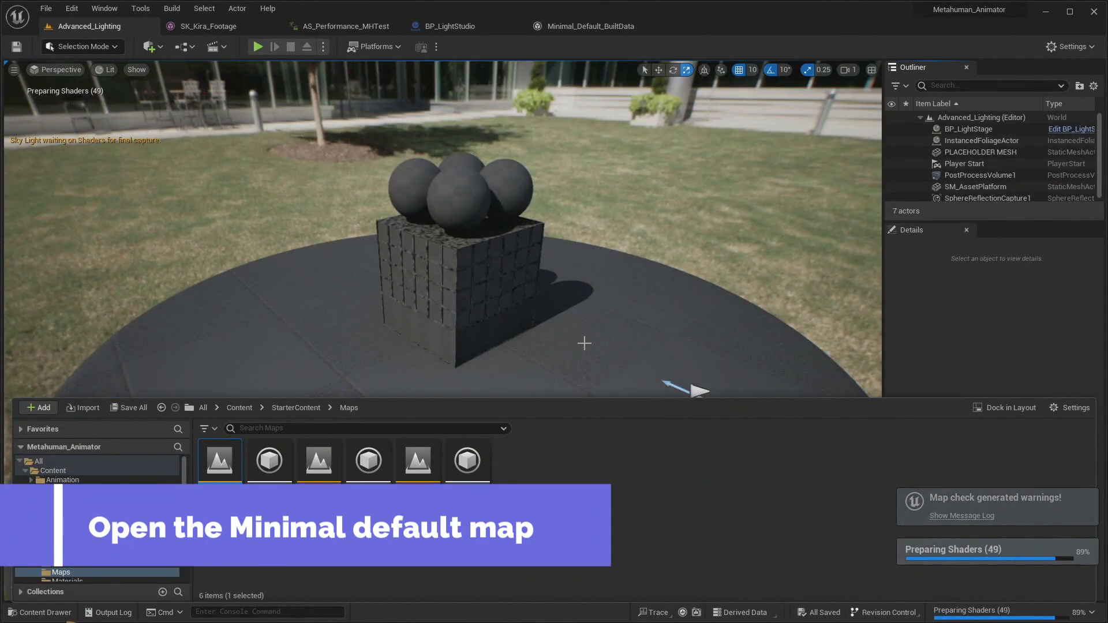
pyautogui.doubleClick(323, 462)
pyautogui.moveTo(439, 289); pyautogui.dragTo(387, 294, button='right')
# - Place the KiraFace MetaHuman blueprint from the MetaHumans/KiraFace folder on the floor in front of the table
pyautogui.hotkey('ctrl', 'space')
pyautogui.click(86, 494)
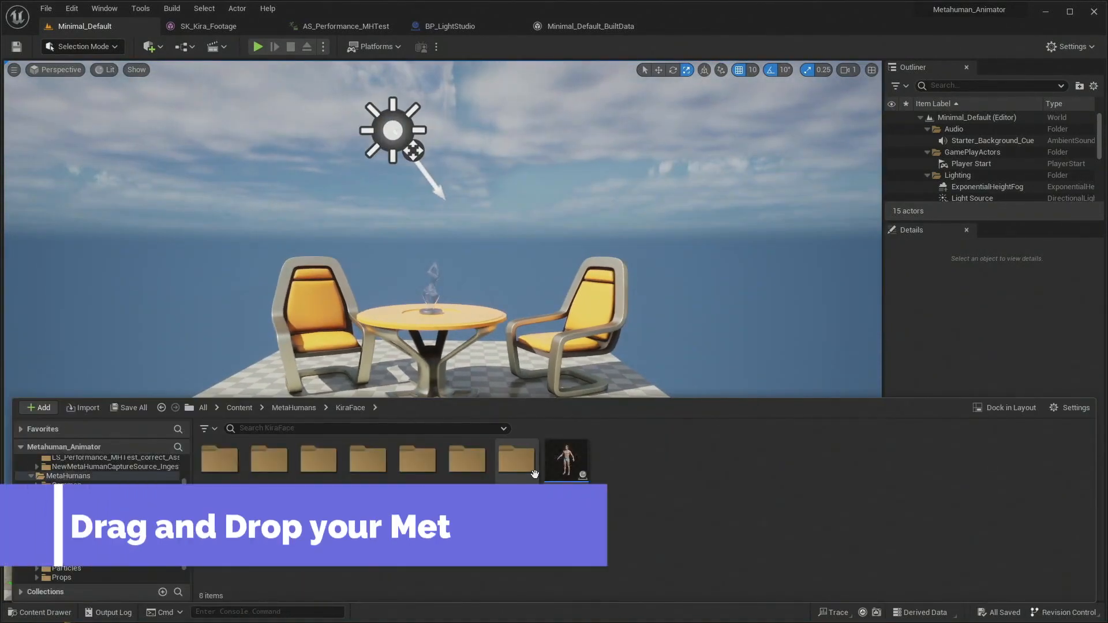
pyautogui.moveTo(566, 462); pyautogui.dragTo(473, 436)
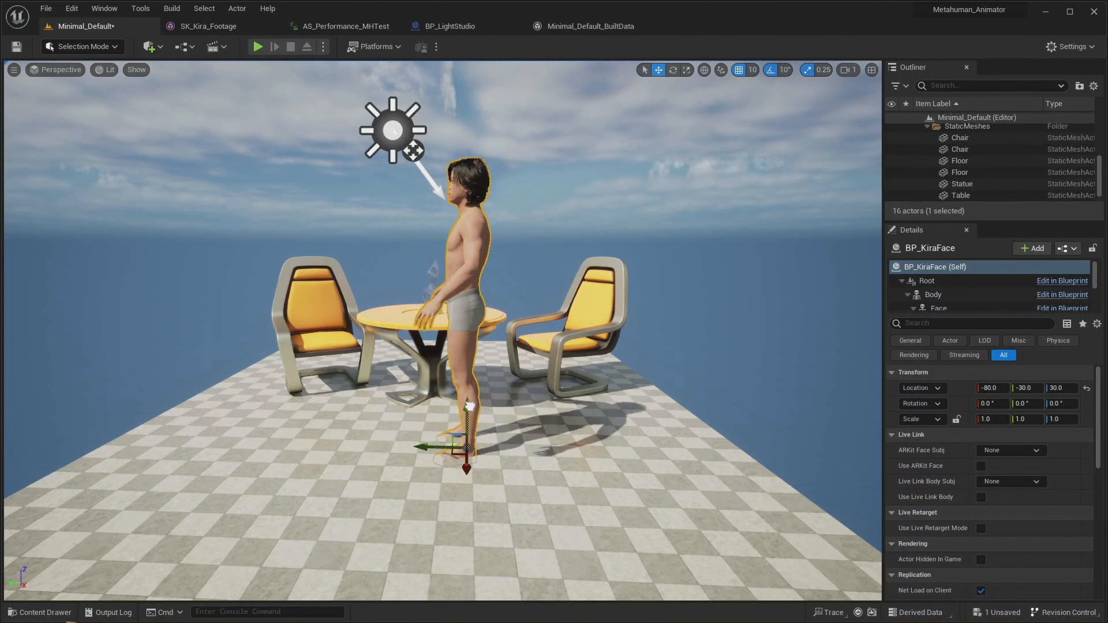
# - Examine the placed MetaHuman's face from the front at close range
pyautogui.moveTo(469, 396); pyautogui.dragTo(618, 379, button='right')
pyautogui.press('a')
pyautogui.press('w')
pyautogui.scroll(-1, 617, 421)
pyautogui.press('w')
pyautogui.scroll(-2, 618, 379)
pyautogui.press('a')
pyautogui.press('w')
# - Open the exported level sequence LS_Performance_MHTest_correct from the MetaHumanAnimator folder and review its Performance_MHTest tracks and actors in the level
pyautogui.hotkey('ctrl', 'space')
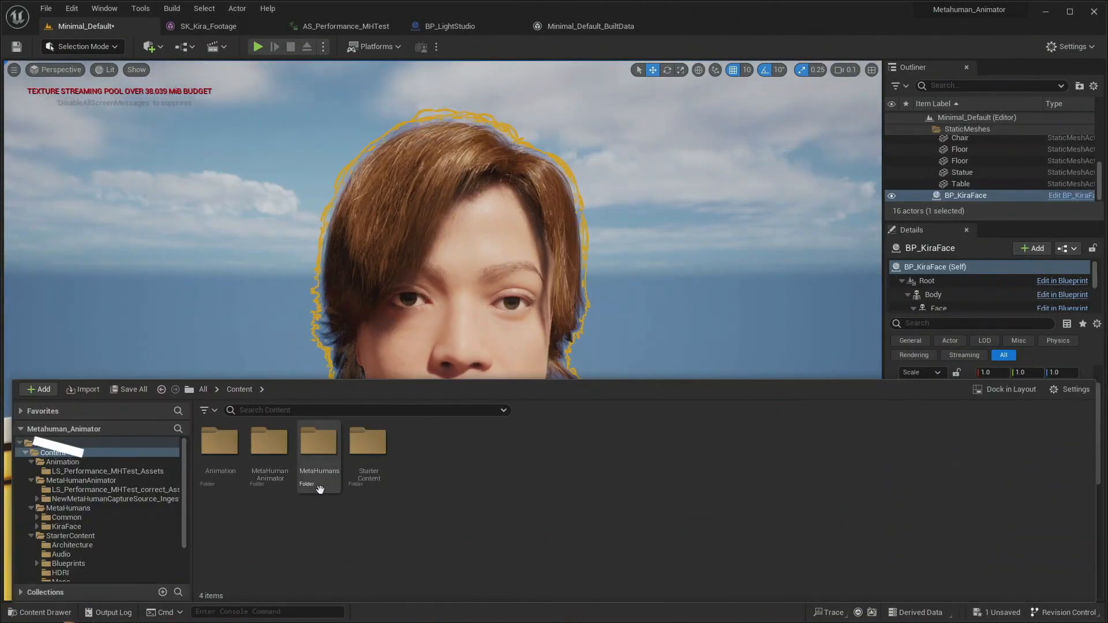
pyautogui.doubleClick(268, 444)
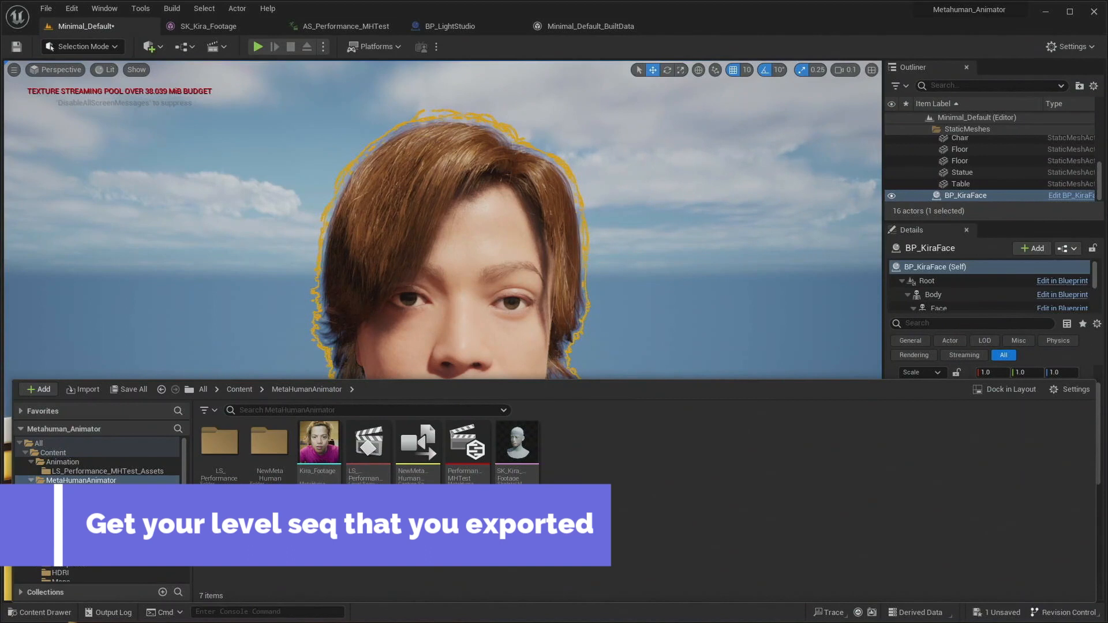
pyautogui.doubleClick(369, 455)
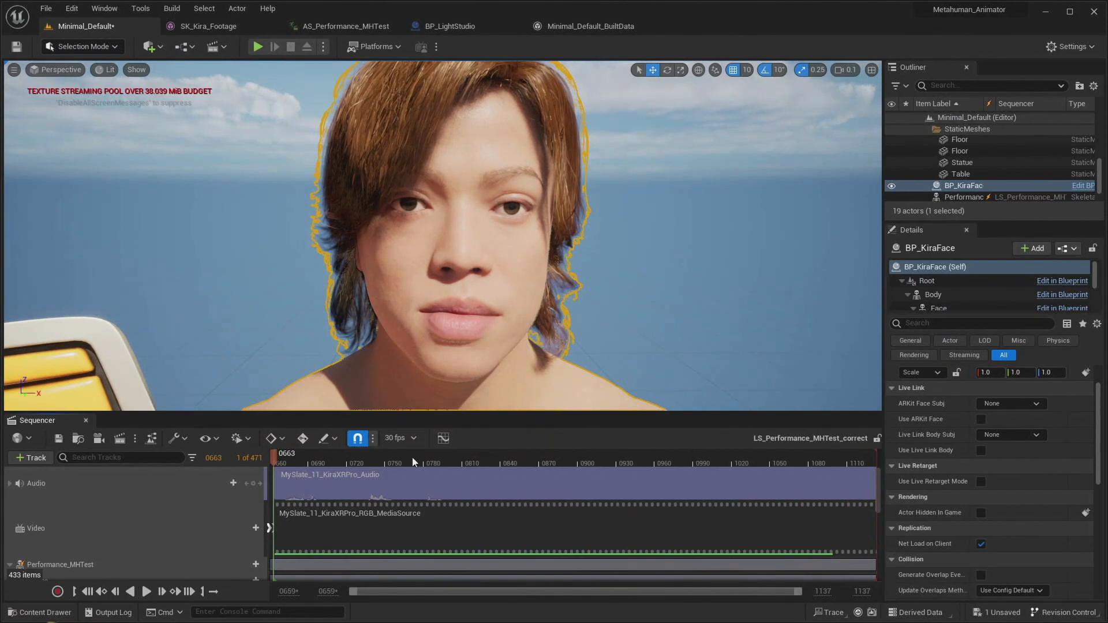
pyautogui.scroll(-1, 172, 521)
pyautogui.click(172, 520)
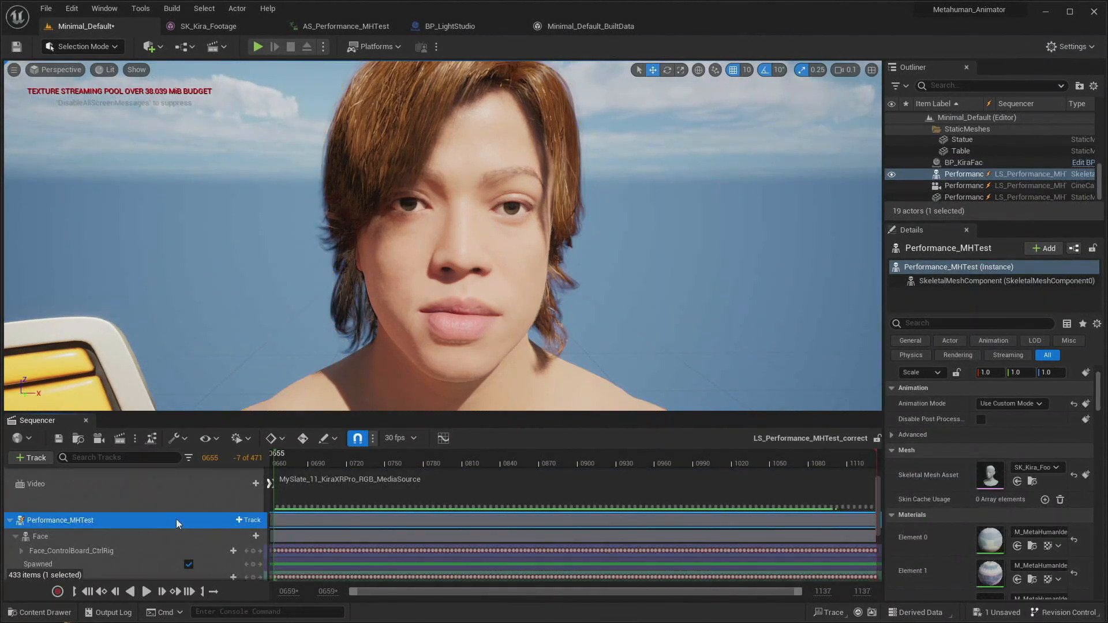
pyautogui.scroll(-8, 472, 347)
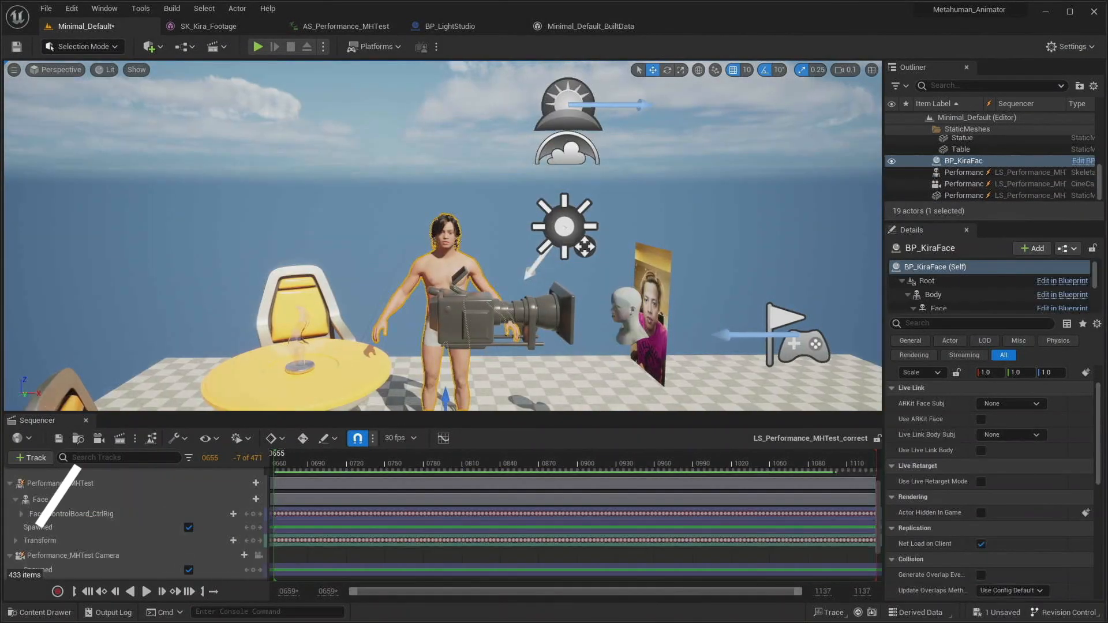
# - Rotate the Performance_MHTest Camera to face the MetaHuman, and move it in front of the figure at head height
pyautogui.click(565, 327)
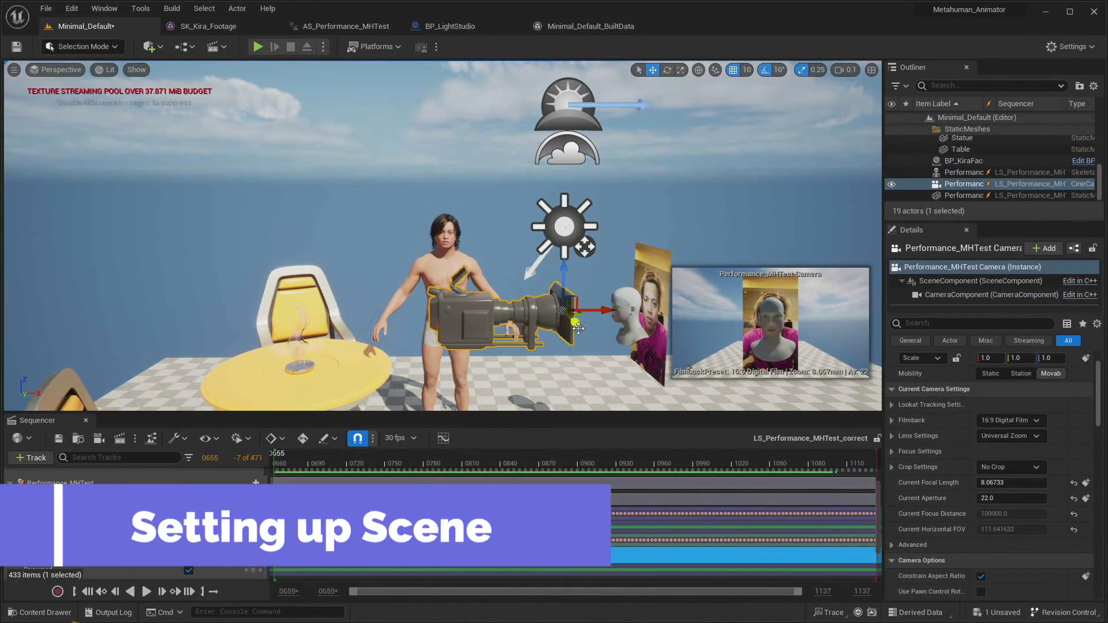
pyautogui.press('e')
pyautogui.moveTo(574, 329); pyautogui.dragTo(499, 336)
pyautogui.press('w')
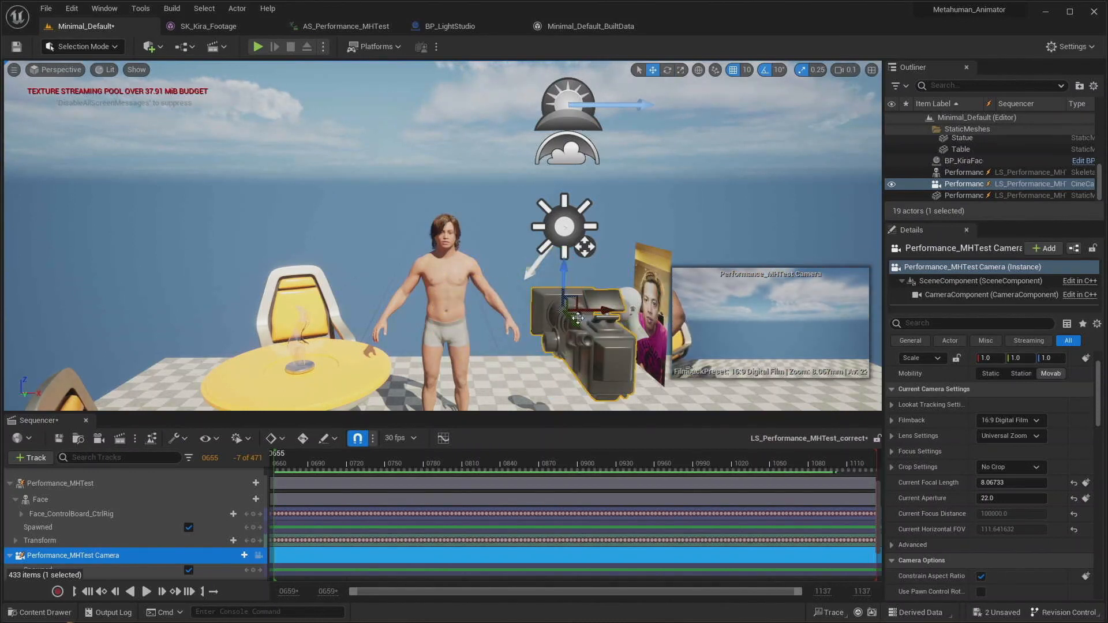
pyautogui.moveTo(604, 310); pyautogui.dragTo(488, 310)
pyautogui.moveTo(446, 268); pyautogui.dragTo(444, 202)
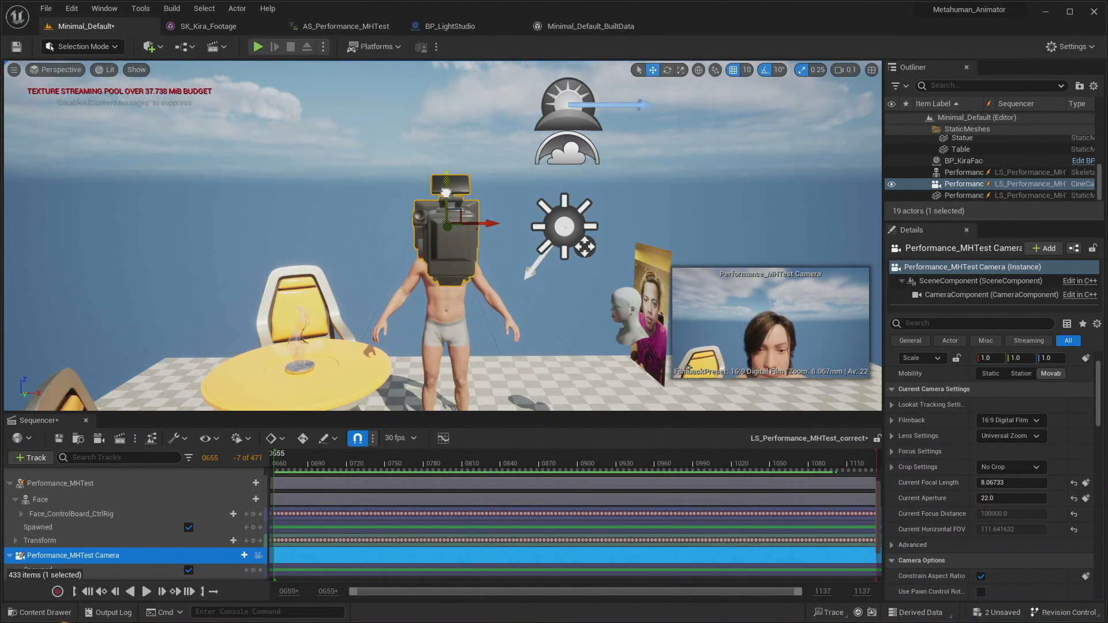
# - Move the Performance_MHTest Camera back from the MetaHuman to frame its head and shoulders
pyautogui.moveTo(528, 276); pyautogui.dragTo(402, 277, button='right')
pyautogui.press('d')
pyautogui.scroll(1, 515, 288)
pyautogui.press('w')
pyautogui.press('d')
pyautogui.moveTo(348, 219); pyautogui.dragTo(326, 220)
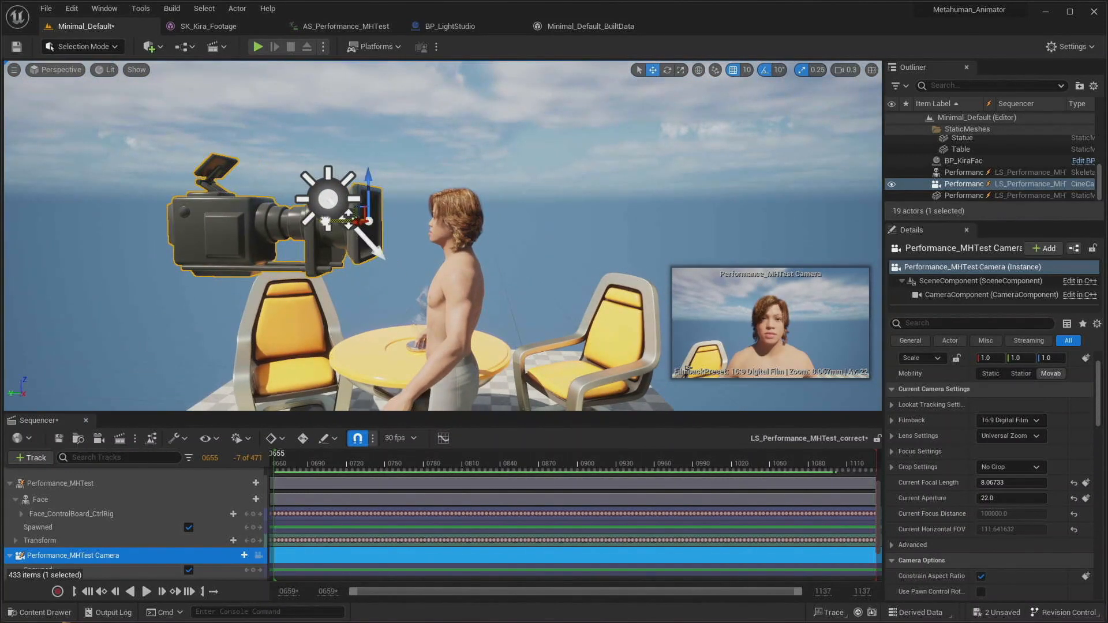
pyautogui.hotkey('ctrl', 'z')
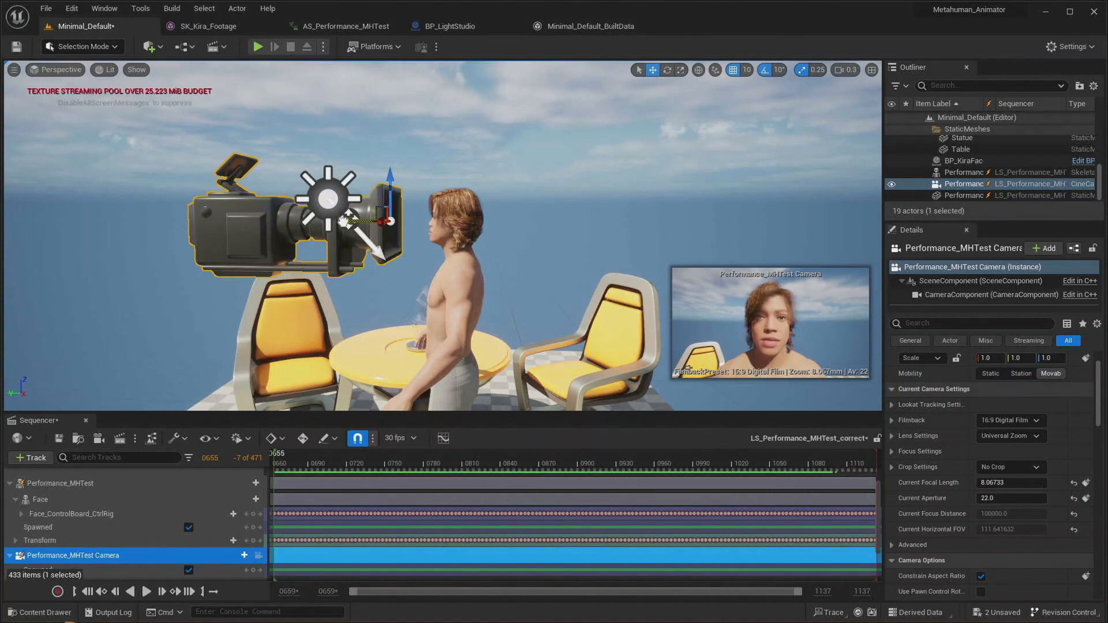
pyautogui.moveTo(345, 222); pyautogui.dragTo(324, 221)
# - Move the Performance_MHTest Video Plane beside the MetaHuman's head, turn it toward the camera, and check it in the camera preview
pyautogui.press('e')
pyautogui.moveTo(402, 266); pyautogui.dragTo(380, 279, button='right')
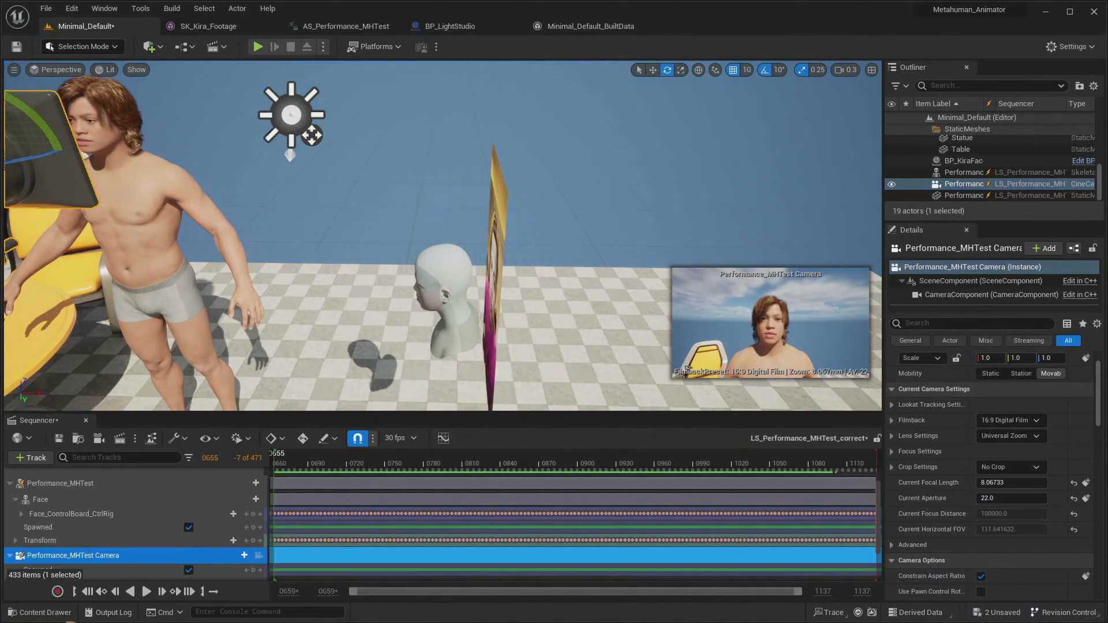
pyautogui.click(502, 232)
pyautogui.press('w')
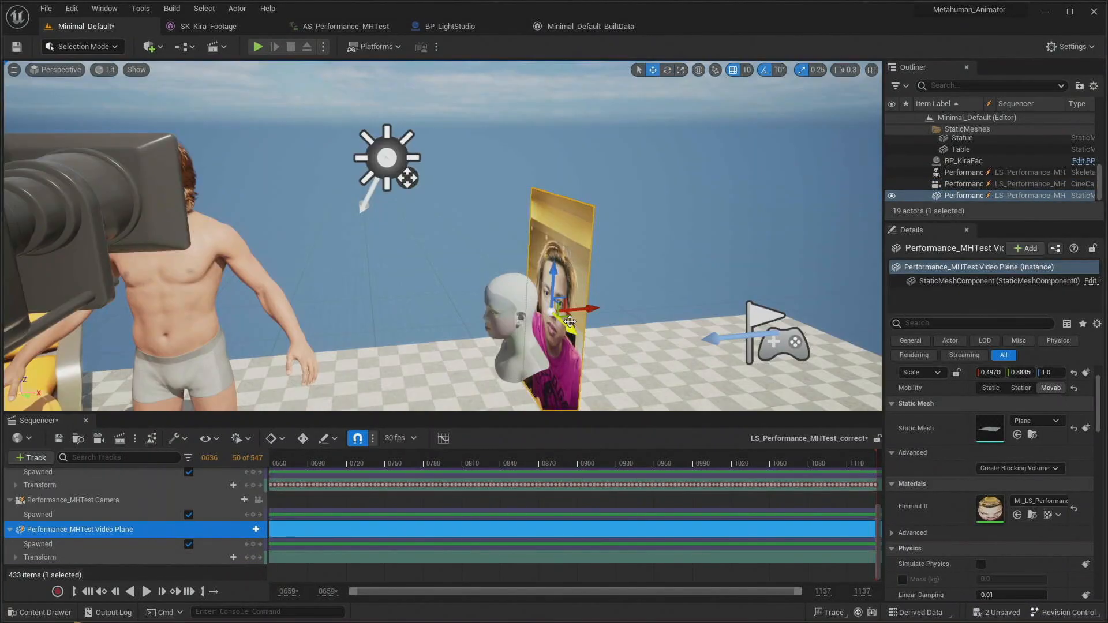
pyautogui.moveTo(583, 319); pyautogui.dragTo(289, 171)
pyautogui.press('e')
pyautogui.press('w')
pyautogui.click(155, 220)
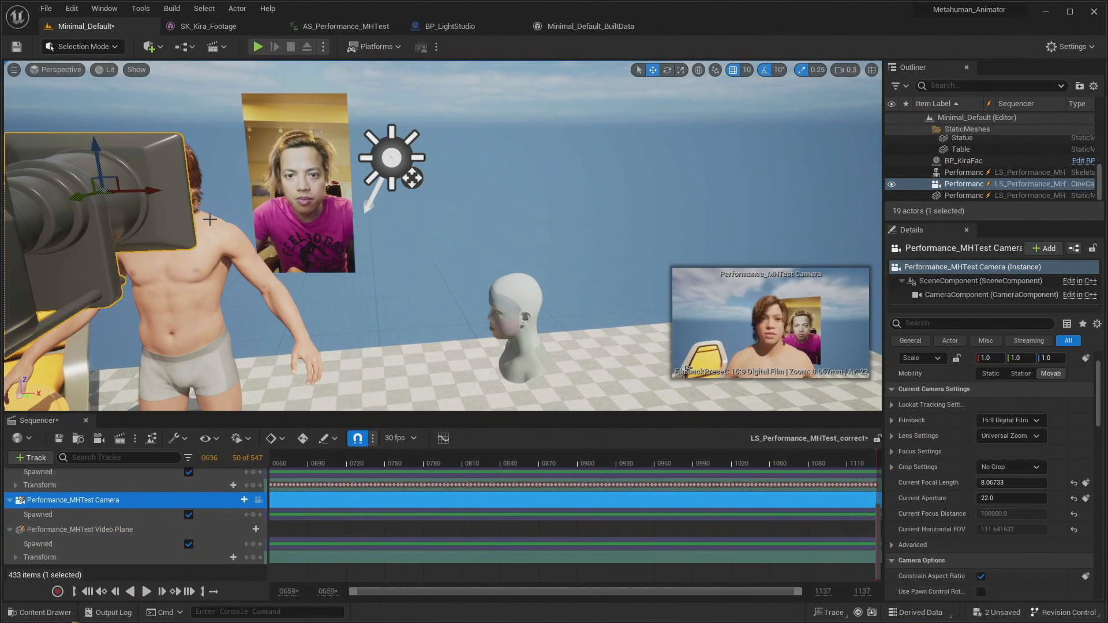
# - Rotate the Performance_MHTest head -90 degrees about its vertical axis so it faces the camera
pyautogui.click(502, 307)
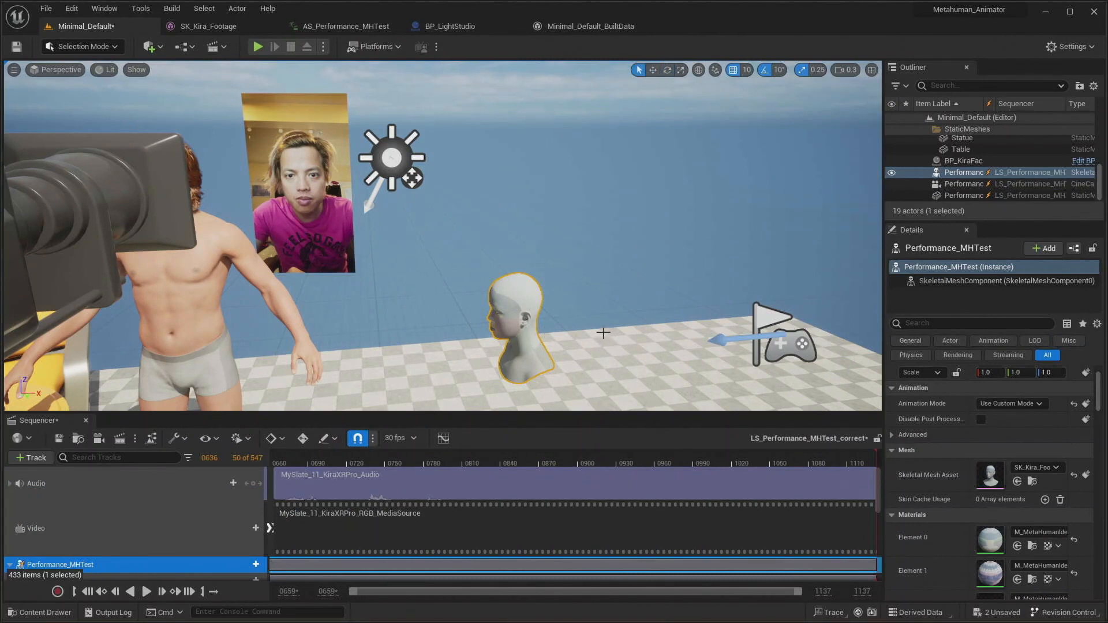
pyautogui.scroll(-5, 603, 333)
pyautogui.press('w')
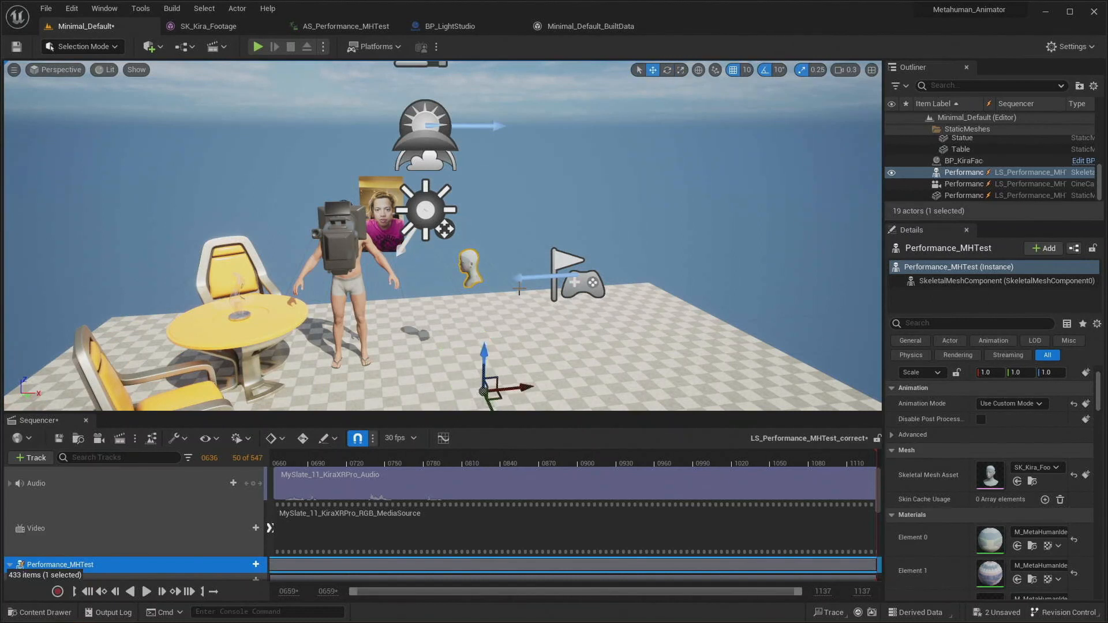
pyautogui.press('e')
pyautogui.moveTo(498, 399); pyautogui.dragTo(456, 402)
pyautogui.moveTo(507, 362); pyautogui.dragTo(467, 360)
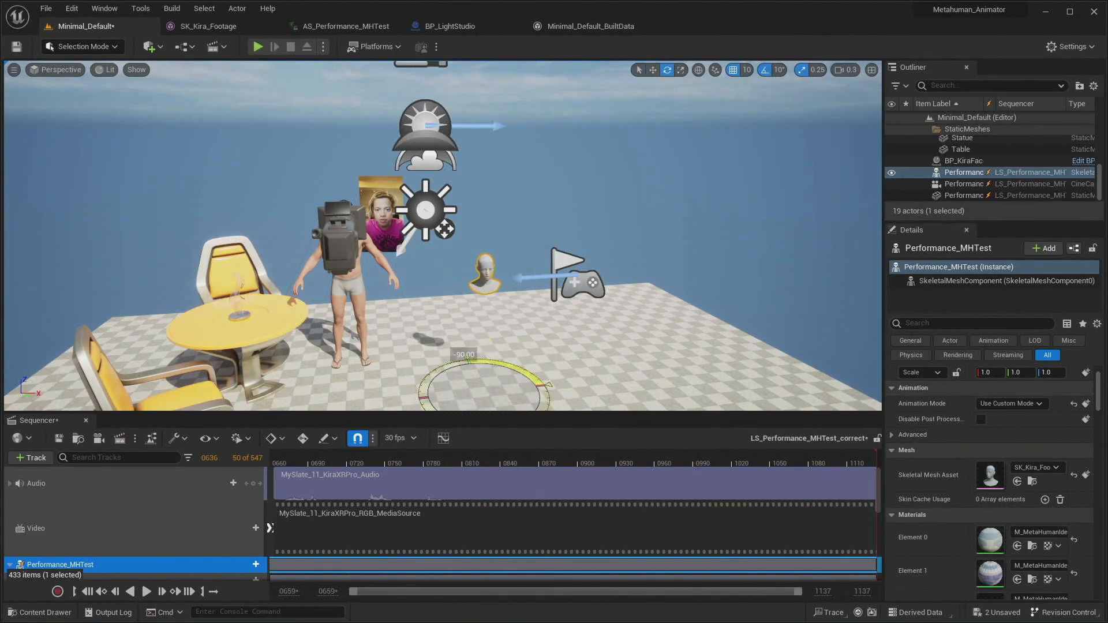
# - Move the Performance_MHTest head to the MetaHuman's other side, opposite the video plane, and adjust its depth and height
pyautogui.press('w')
pyautogui.moveTo(522, 388); pyautogui.dragTo(318, 312)
pyautogui.moveTo(299, 367); pyautogui.dragTo(303, 346)
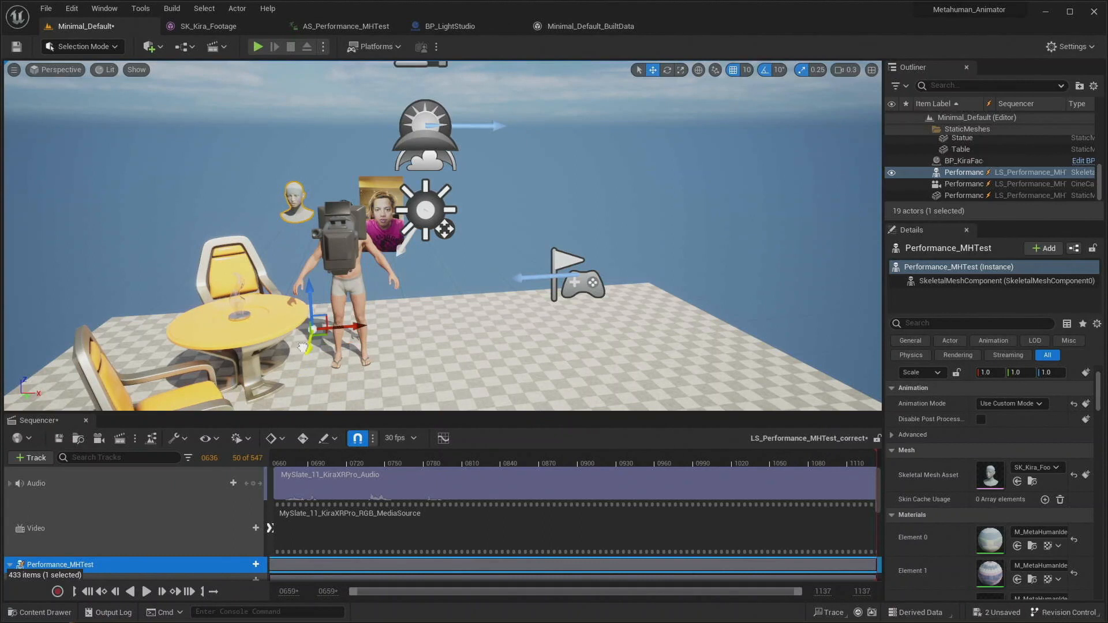
pyautogui.moveTo(381, 306); pyautogui.dragTo(257, 312, button='right')
pyautogui.press('d')
pyautogui.press('w')
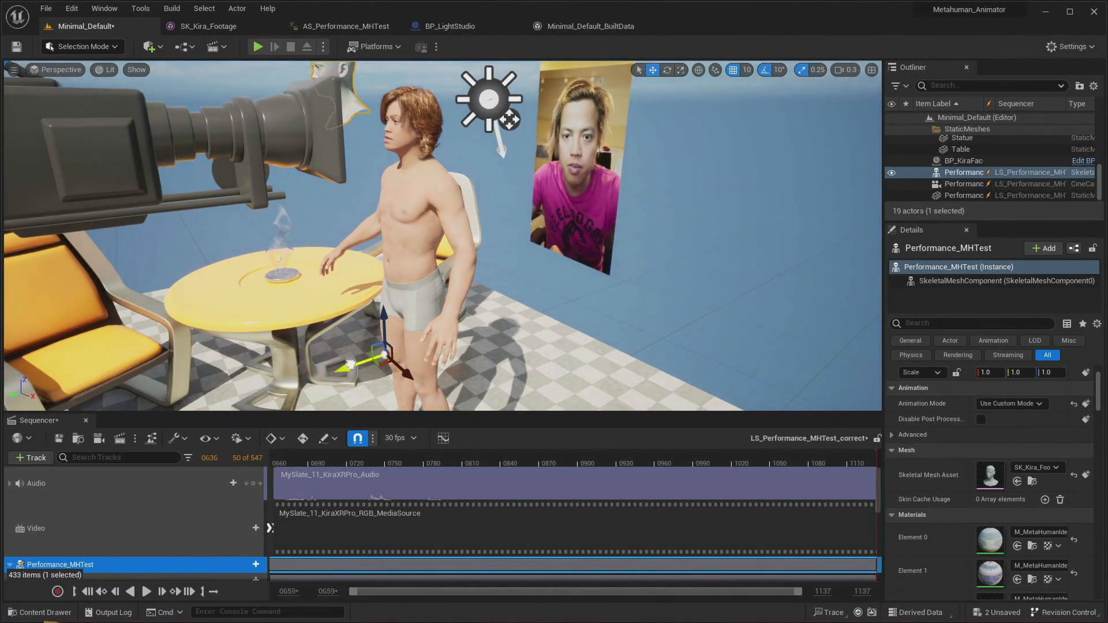
pyautogui.moveTo(351, 365); pyautogui.dragTo(413, 358)
pyautogui.moveTo(447, 302); pyautogui.dragTo(445, 329)
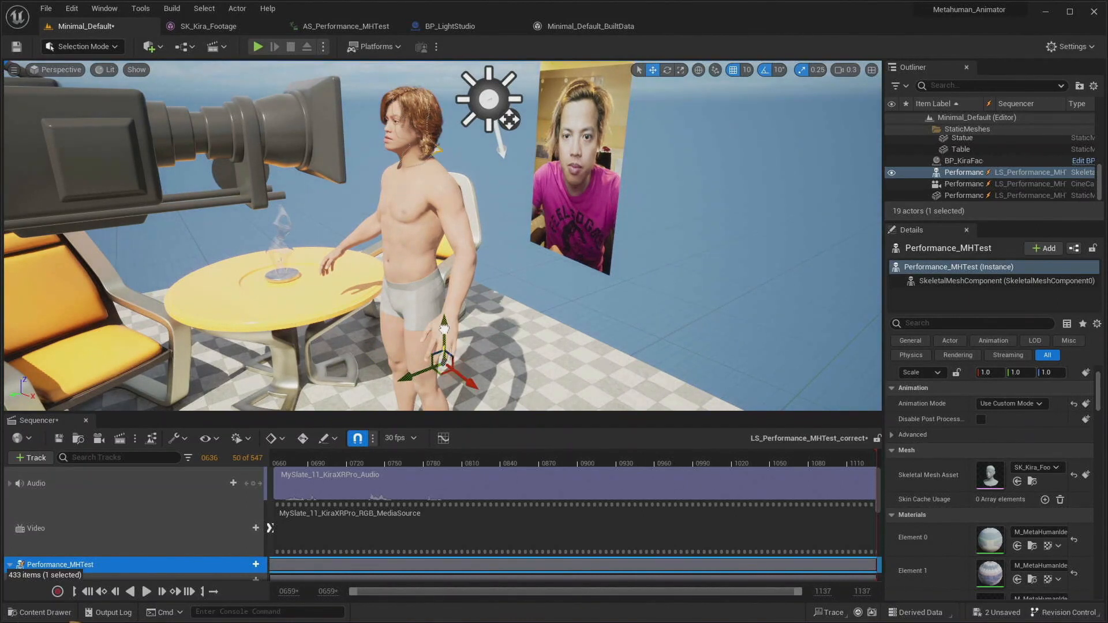
# - Shift the Performance_MHTest head slightly closer to the MetaHuman and check the framing in the camera preview
pyautogui.moveTo(494, 336); pyautogui.dragTo(501, 259, button='right')
pyautogui.click(502, 258)
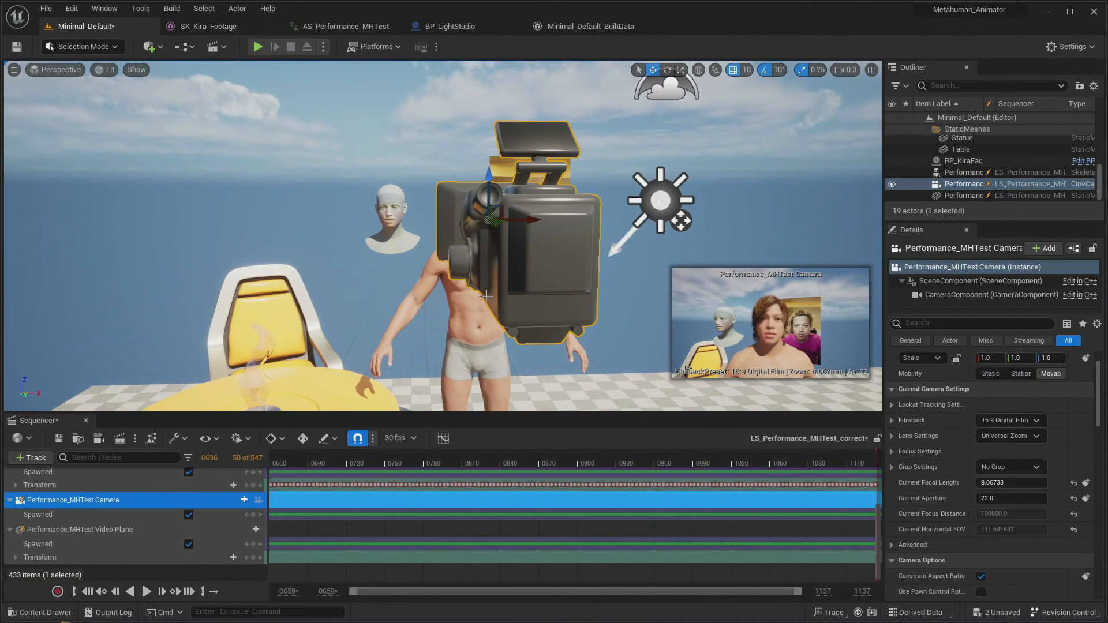
pyautogui.click(398, 223)
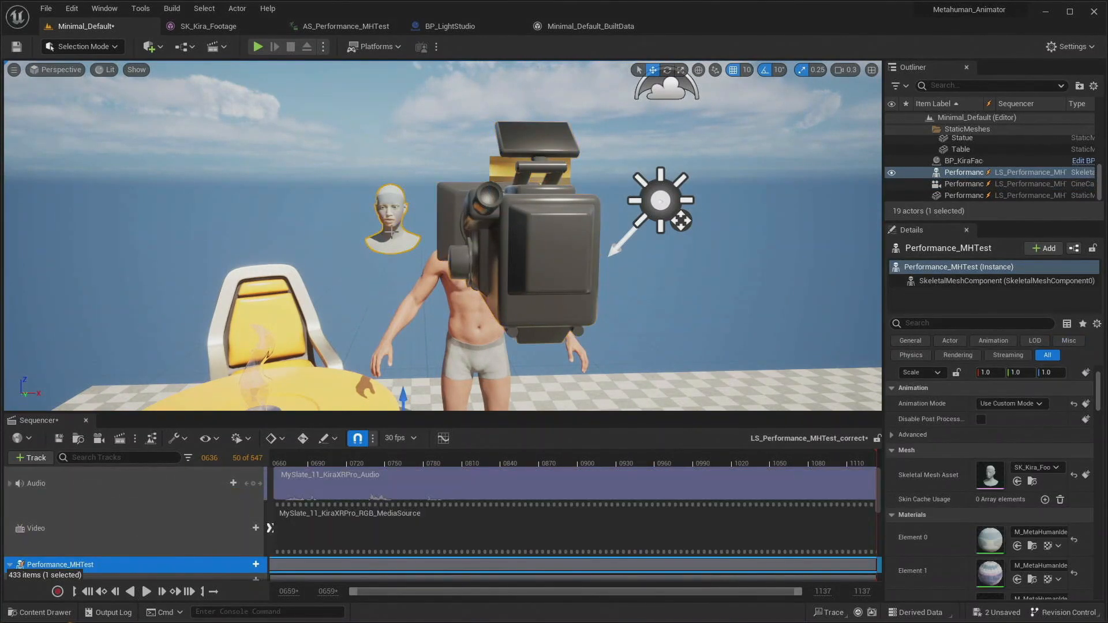
pyautogui.press('e')
pyautogui.scroll(-4, 425, 368)
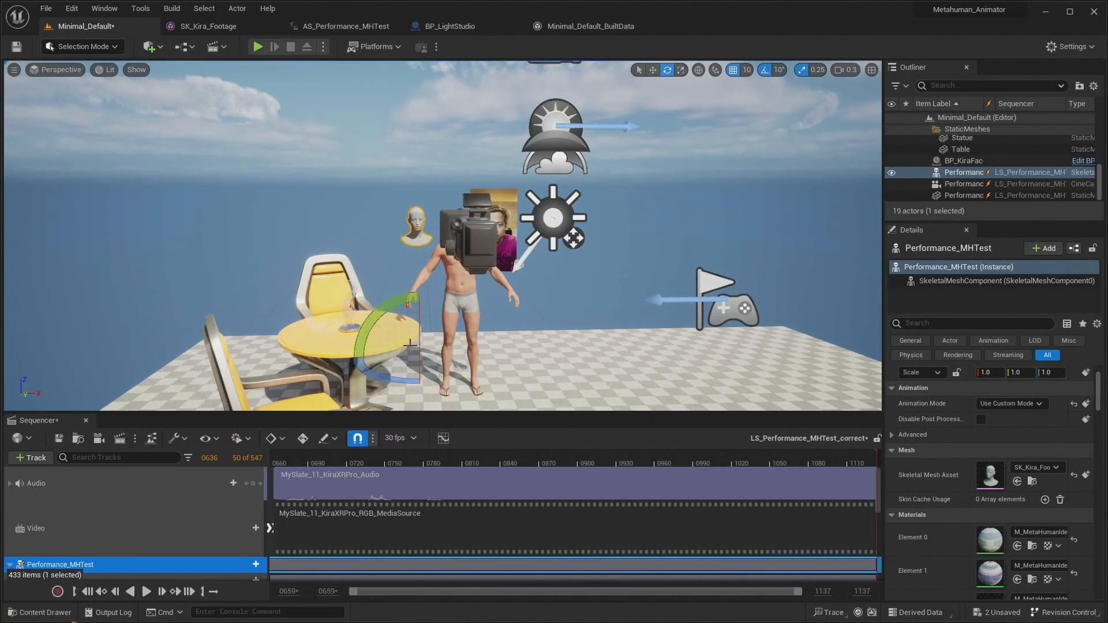
pyautogui.press('w')
pyautogui.moveTo(464, 359); pyautogui.dragTo(473, 358)
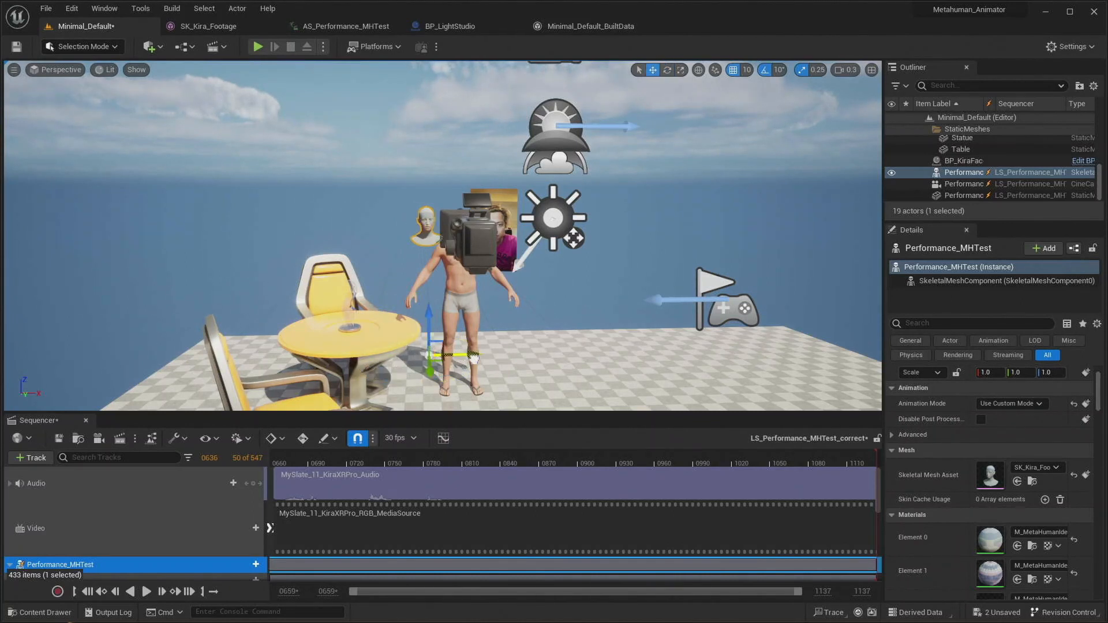
pyautogui.click(481, 245)
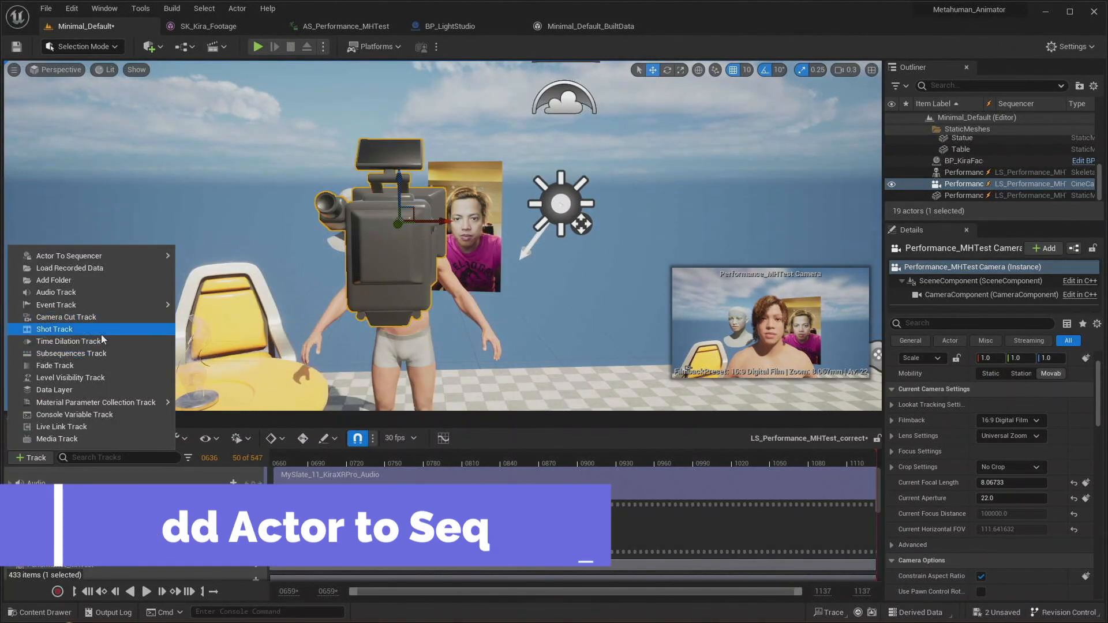
# - Add the BP_KiraFace actor to the LS_Performance_MHTest_correct sequence
pyautogui.moveTo(87, 255)
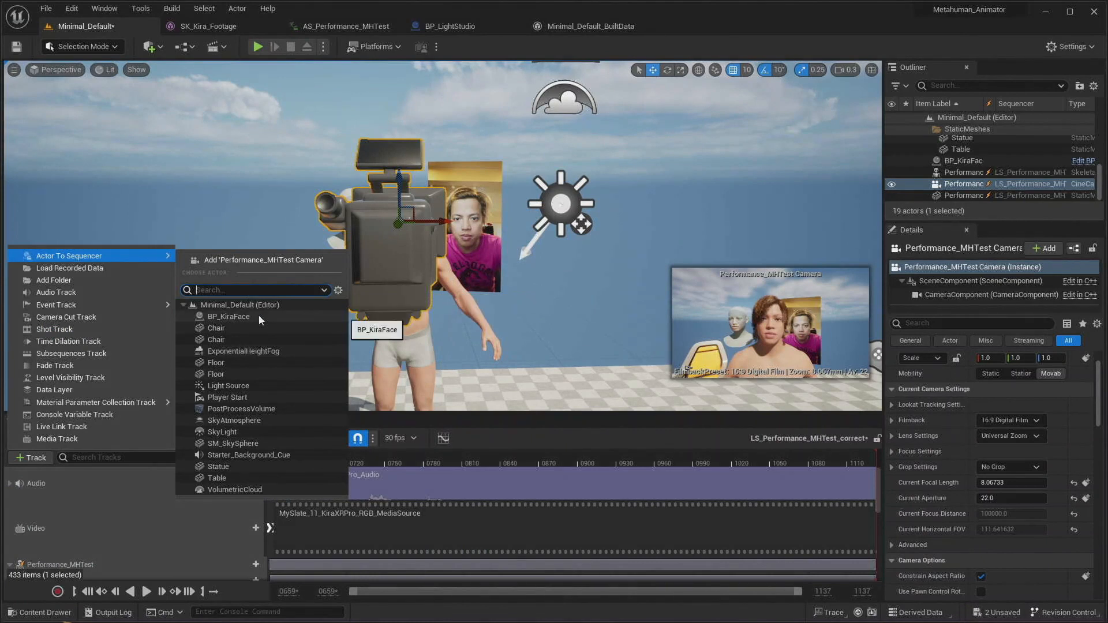
pyautogui.click(259, 315)
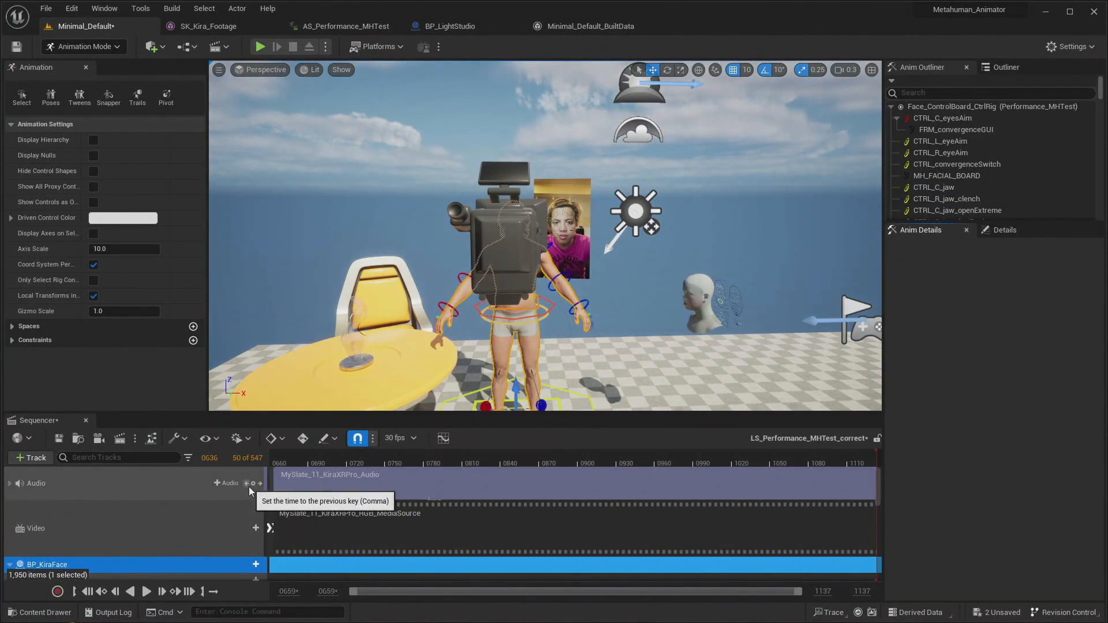
pyautogui.scroll(-2, 248, 487)
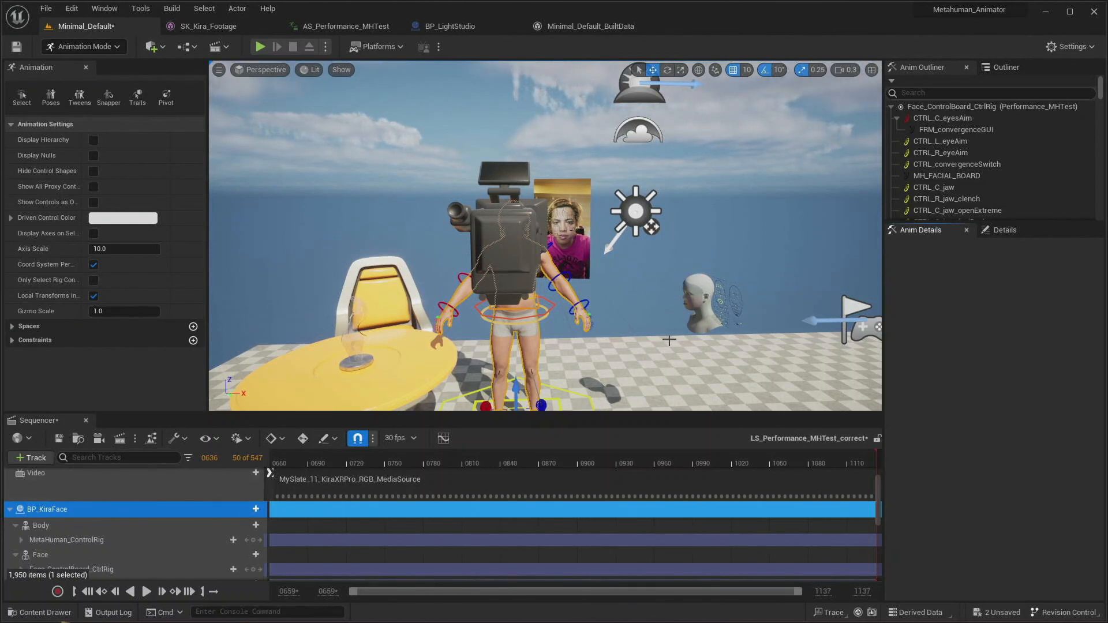
# - Examine the BP_KiraFace rig in the viewport, the listed facial rig controls, and the actor's entry in the Outliner
pyautogui.press('f')
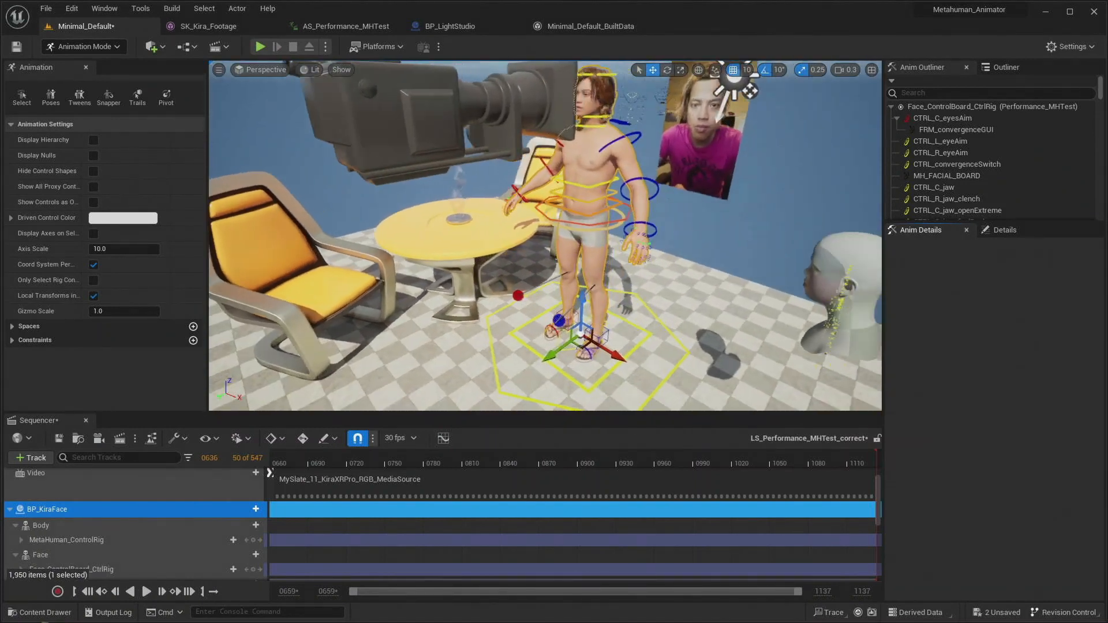
pyautogui.scroll(-5, 961, 172)
pyautogui.scroll(6, 961, 171)
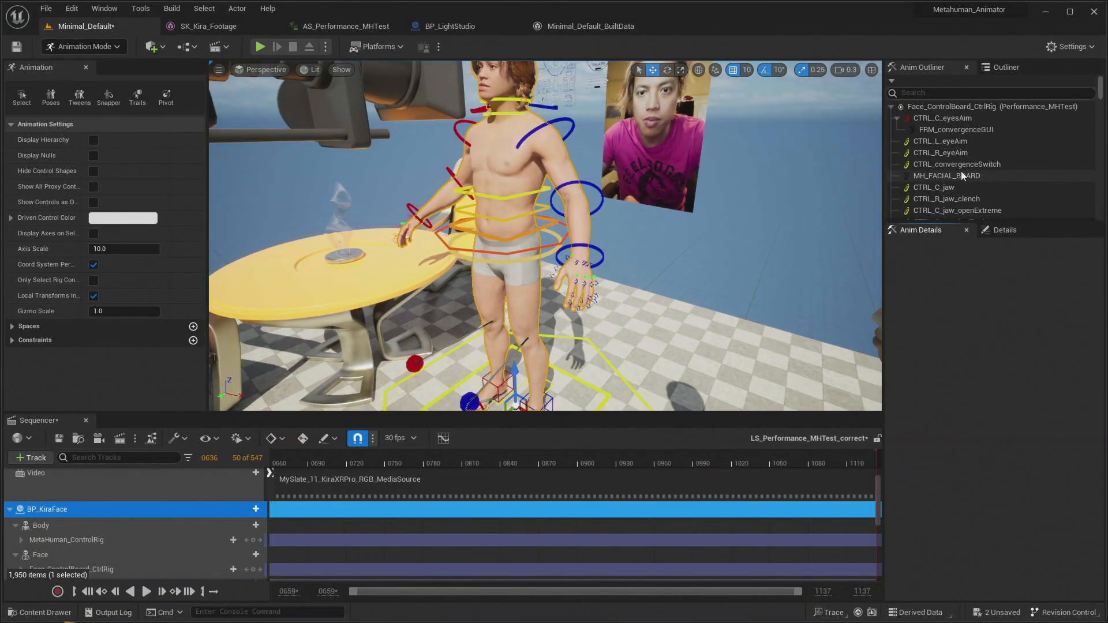
pyautogui.scroll(-3, 951, 149)
pyautogui.scroll(-10, 951, 149)
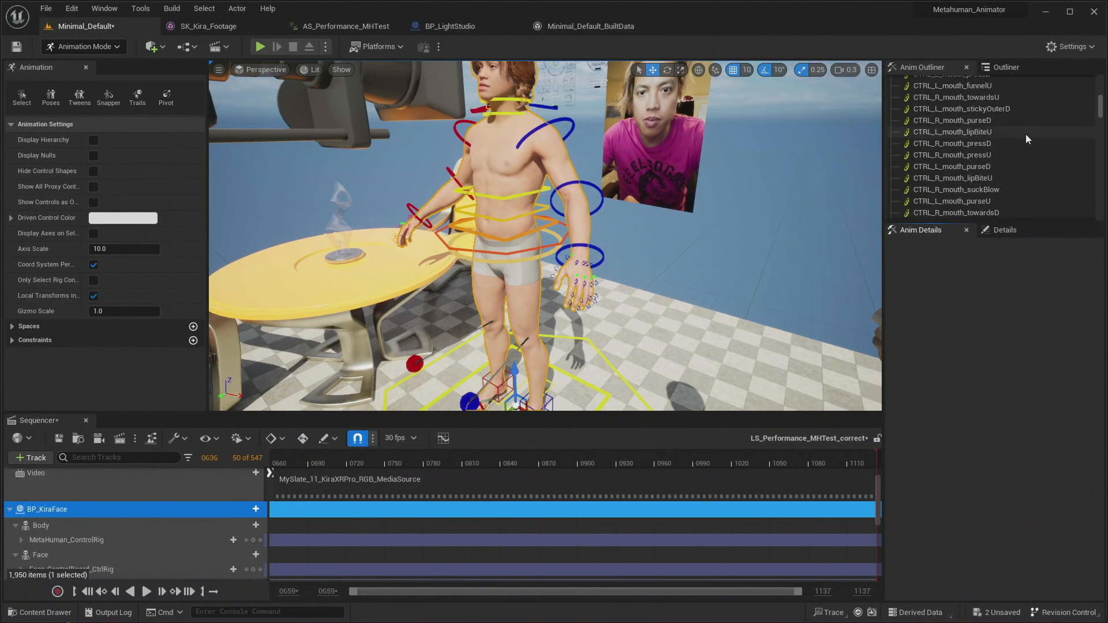
pyautogui.moveTo(1101, 116); pyautogui.dragTo(1102, 140)
pyautogui.moveTo(1102, 141); pyautogui.dragTo(1100, 76)
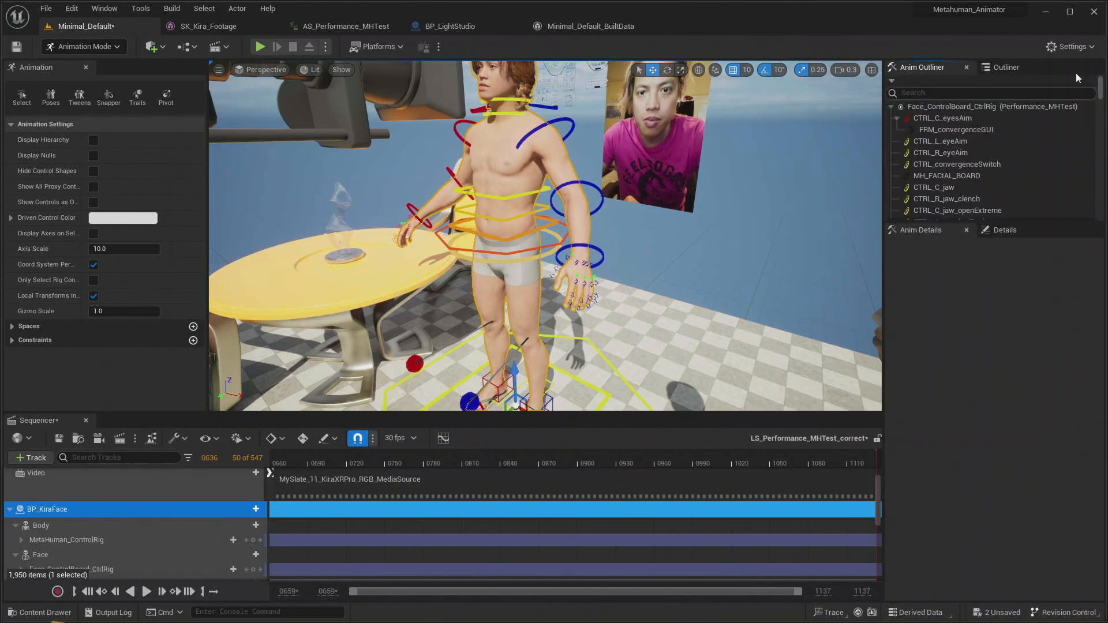
pyautogui.click(1008, 68)
pyautogui.scroll(-5, 1041, 157)
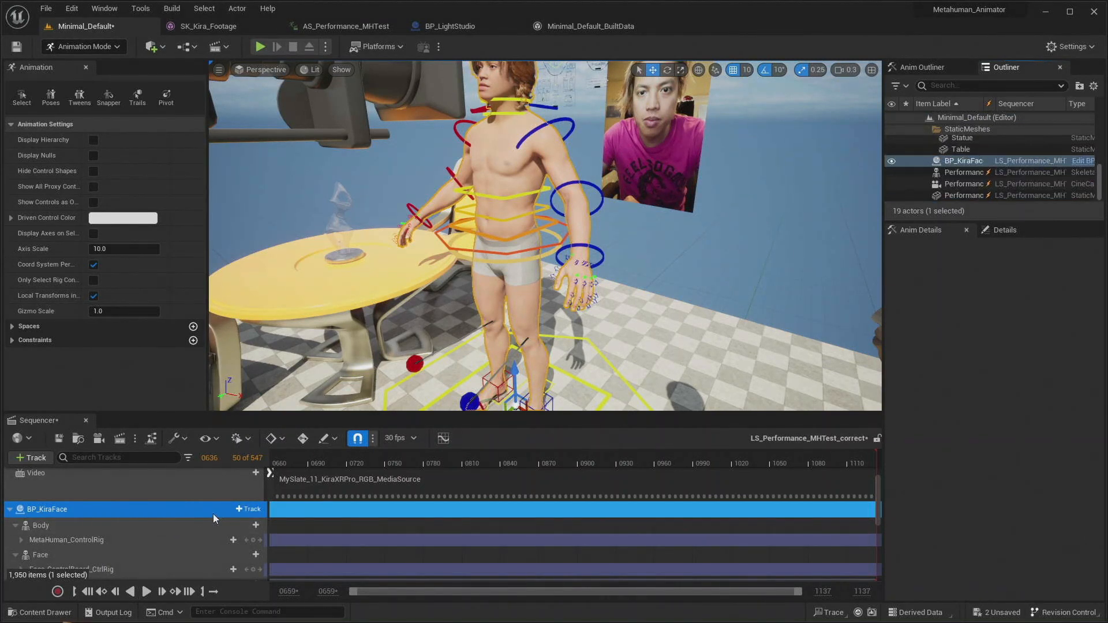
# - Add the Face component track to BP_KiraFace and assign the AS_Performance_MHTest animation to it
pyautogui.click(253, 510)
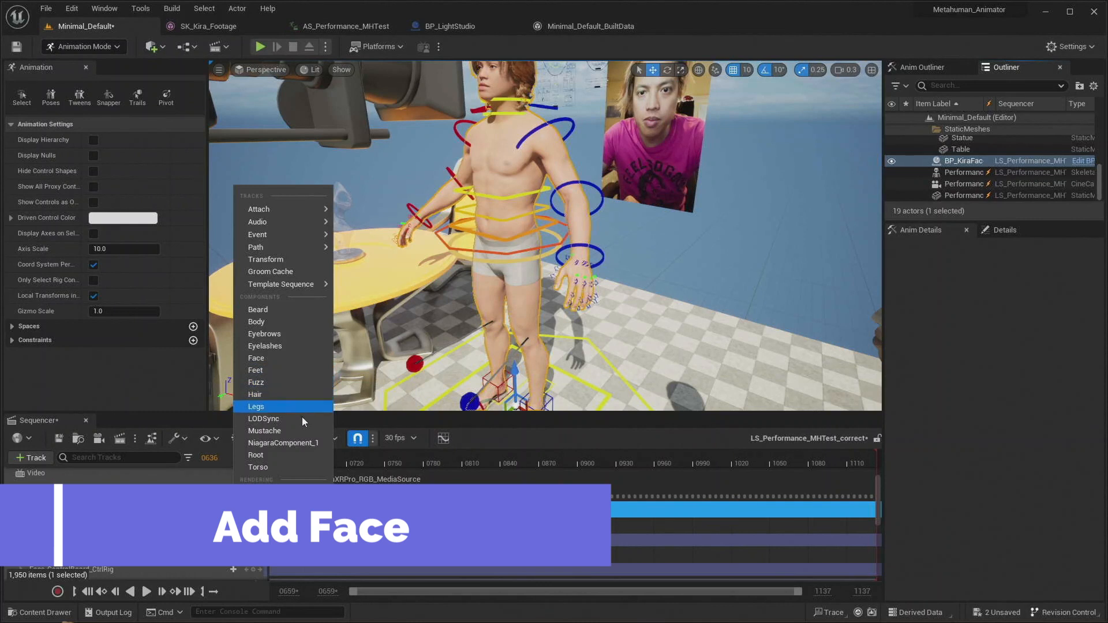
pyautogui.click(292, 359)
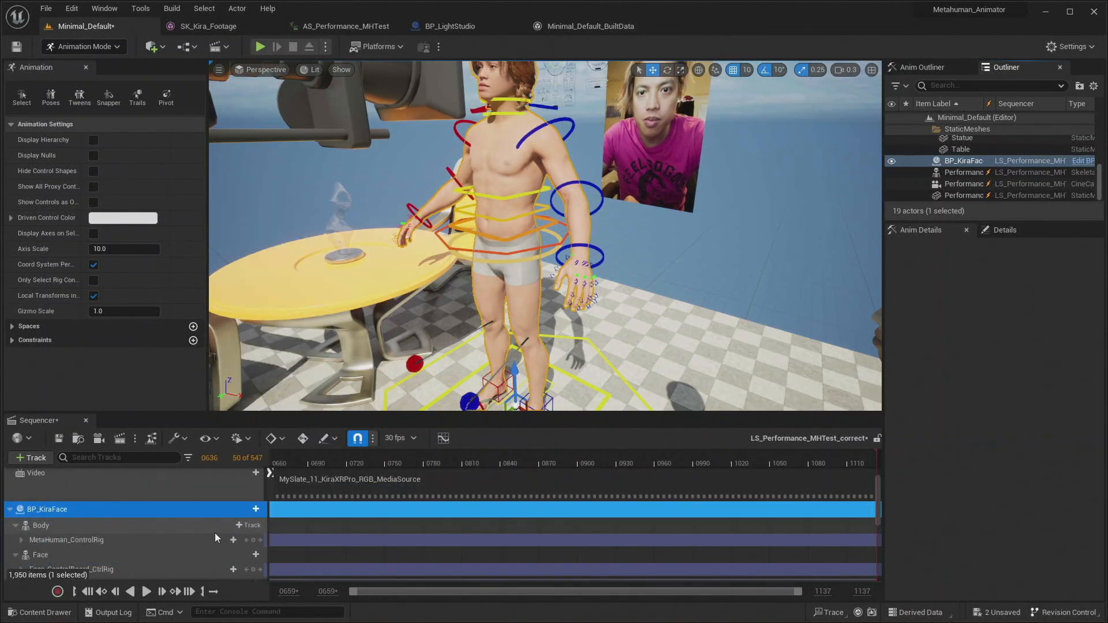
pyautogui.scroll(-1, 215, 532)
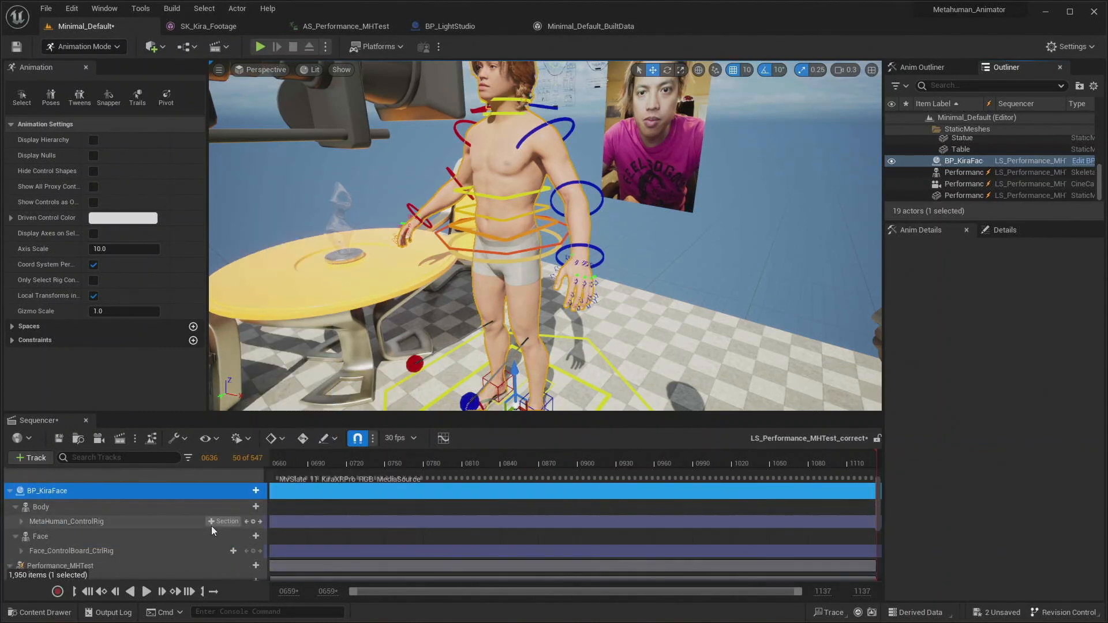
pyautogui.click(250, 536)
pyautogui.moveTo(353, 84)
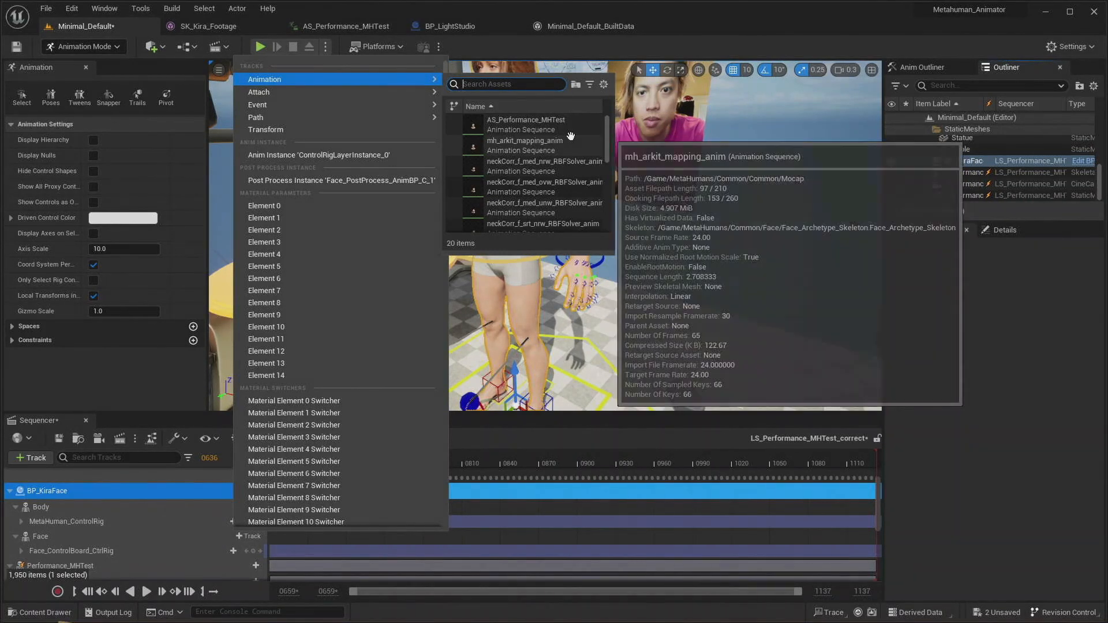
pyautogui.scroll(-3, 571, 135)
pyautogui.scroll(-3, 575, 136)
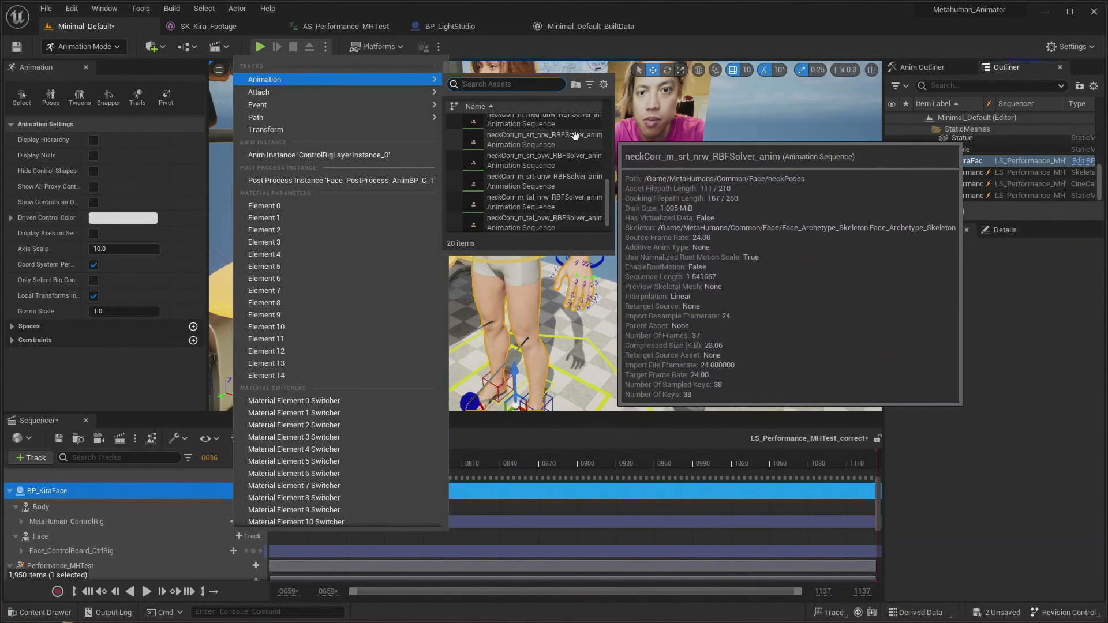
pyautogui.scroll(6, 575, 135)
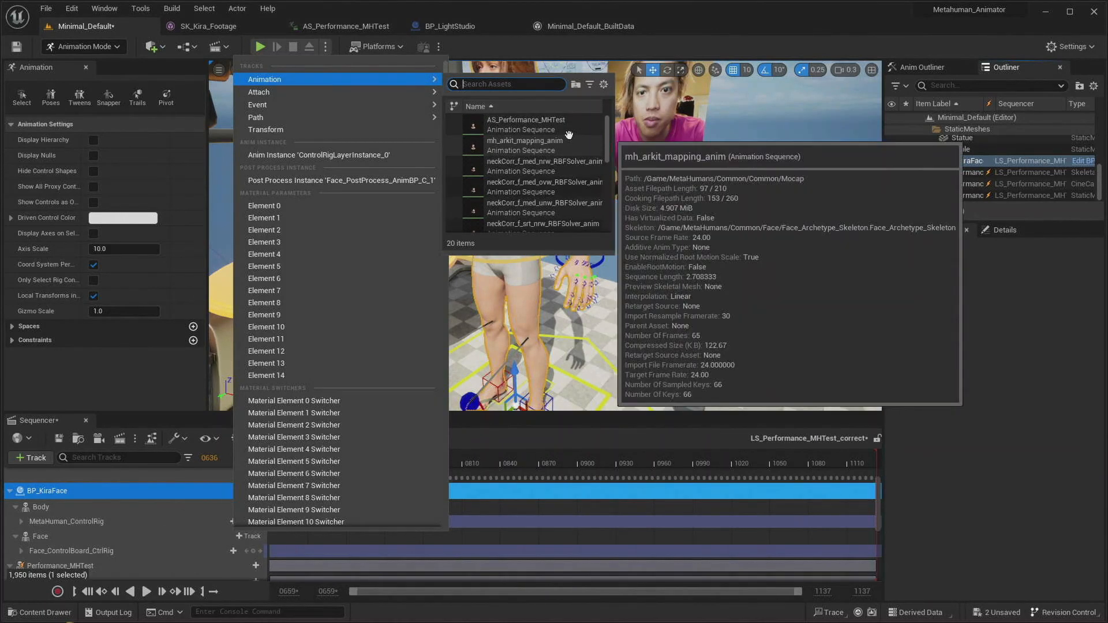
pyautogui.click(571, 134)
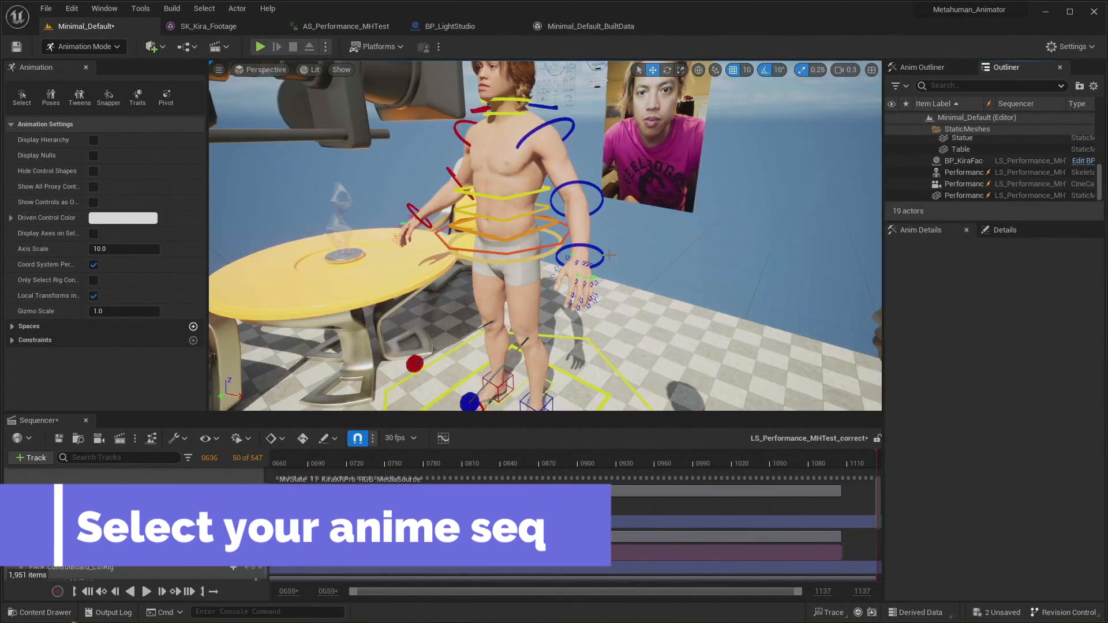
# - Delete the Face_ControlBoard_CtrlRig track from the BP_KiraFace Face component
pyautogui.moveTo(645, 303); pyautogui.dragTo(684, 267, button='right')
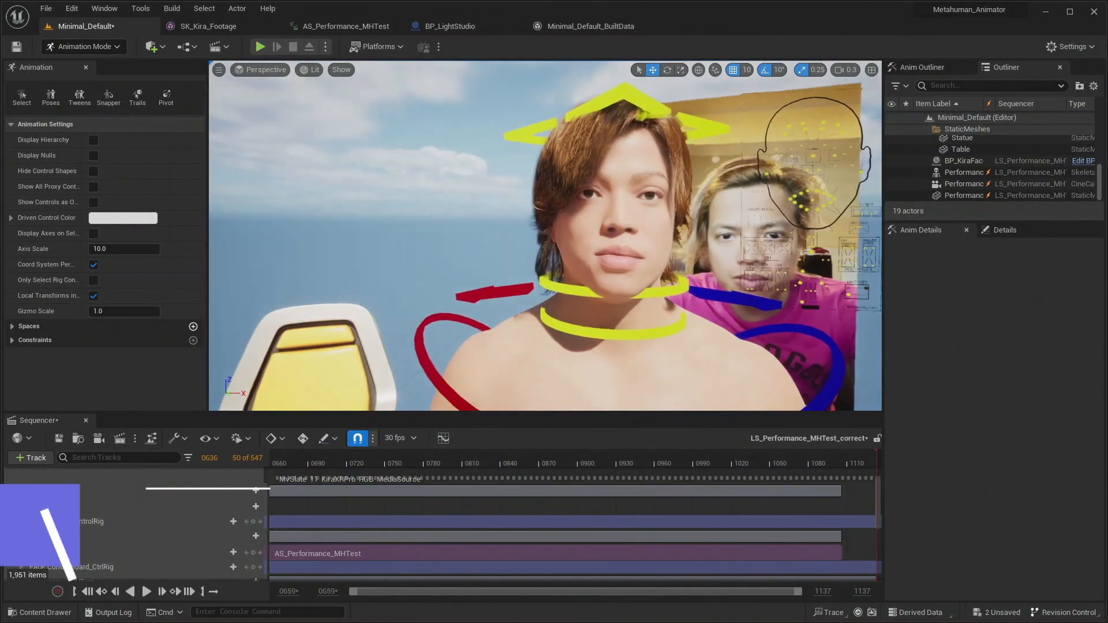
pyautogui.click(143, 520)
pyautogui.press('Delete')
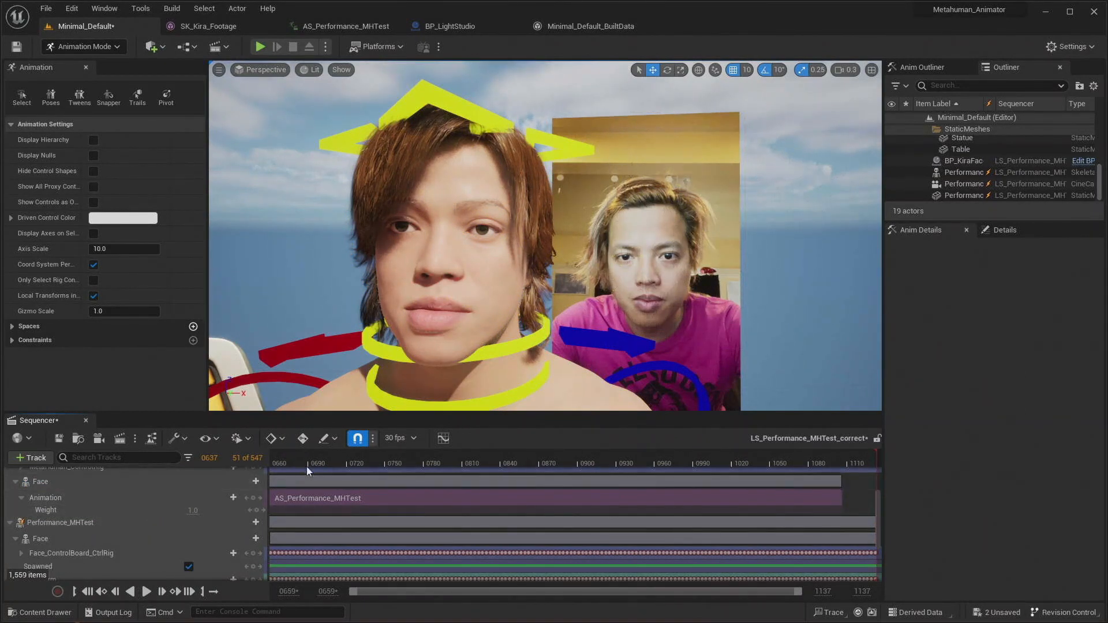
# - Play the sequence to compare the MetaHuman's facial animation with the footage, and inspect the audio and video track timing
pyautogui.press('space')
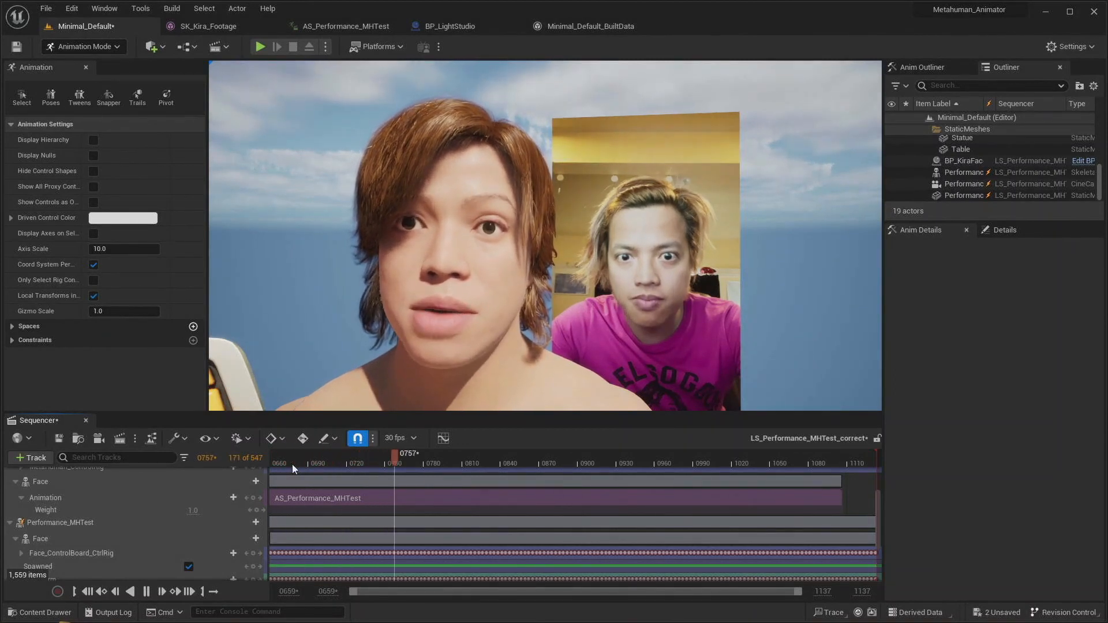
pyautogui.press('space')
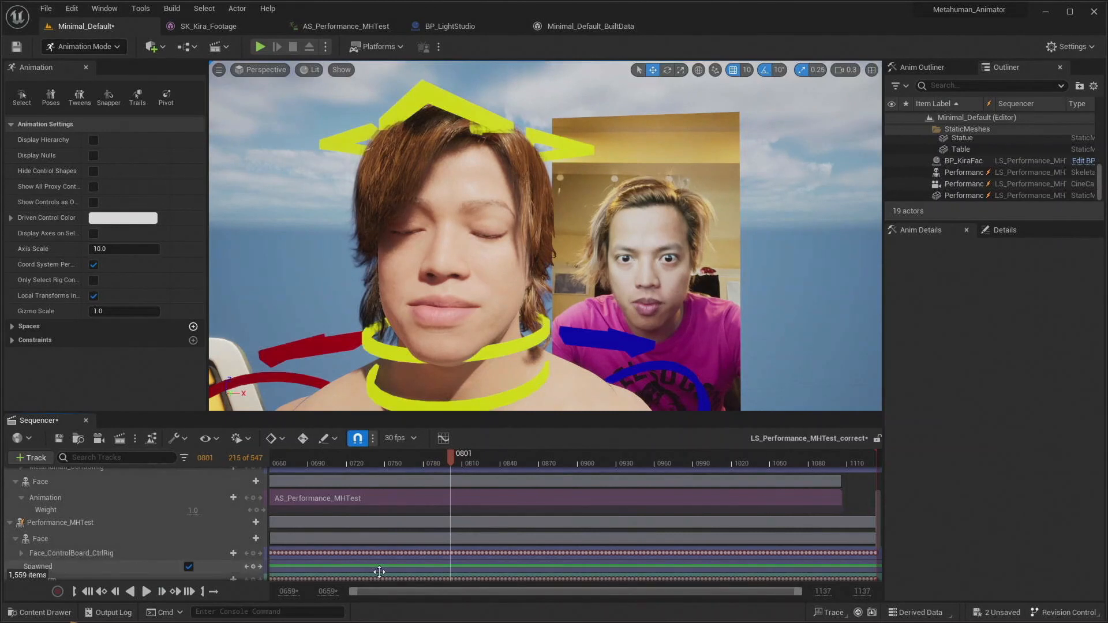
pyautogui.scroll(4, 325, 545)
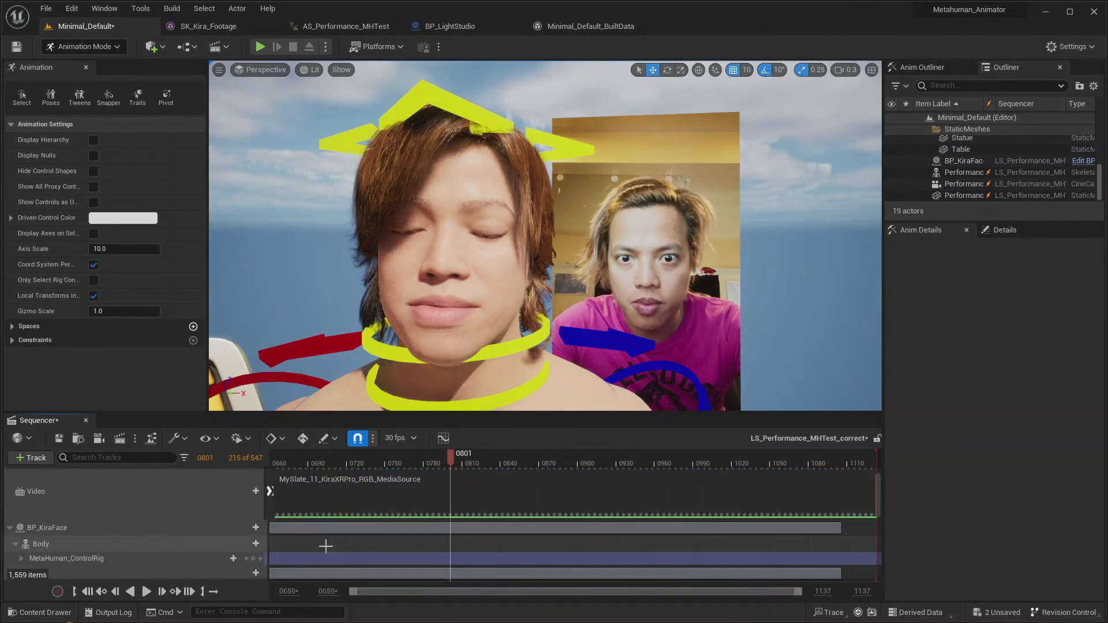
pyautogui.scroll(1, 326, 546)
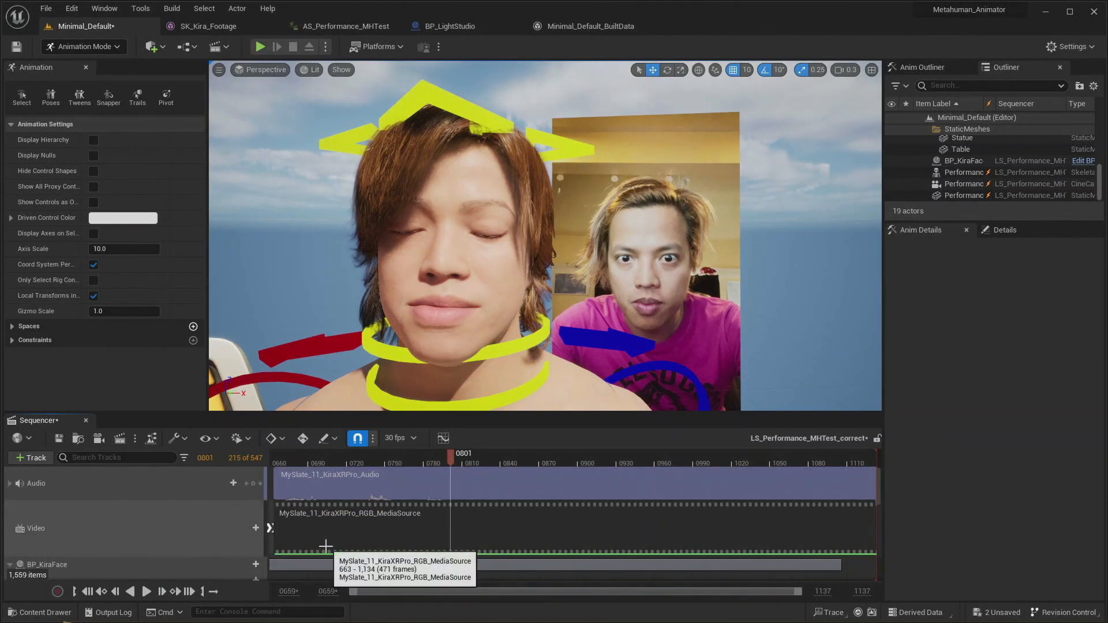
# - Shift the AS_Performance_MHTest animation section along the timeline to start at about frame 660
pyautogui.scroll(-2, 325, 545)
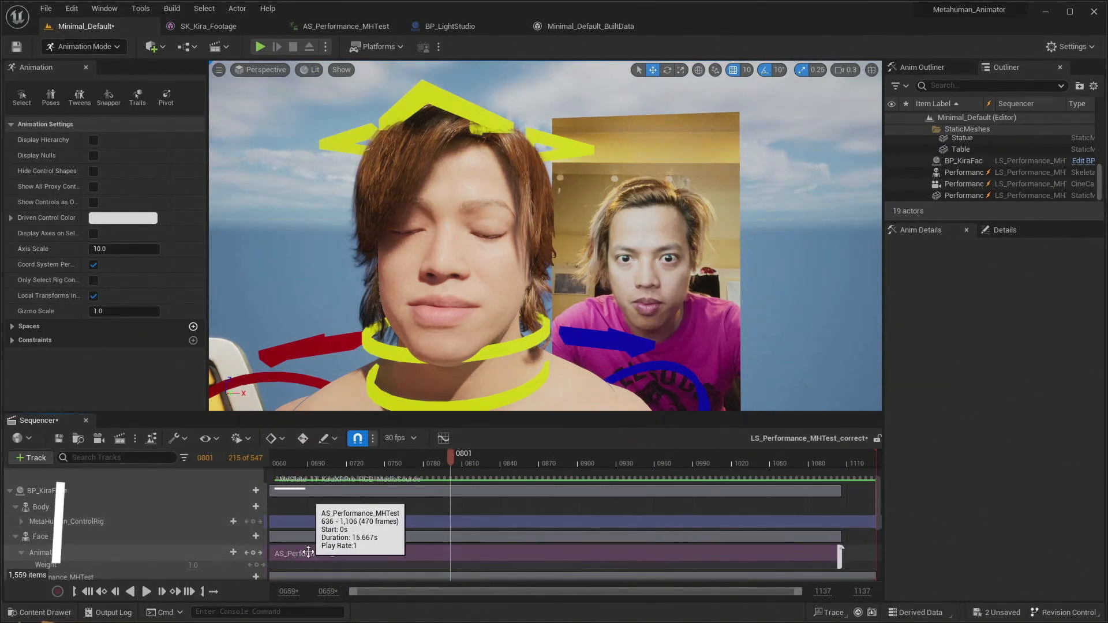
pyautogui.click(309, 549)
pyautogui.moveTo(840, 554)
pyautogui.mouseDown()
pyautogui.moveTo(870, 556)
pyautogui.moveTo(851, 555)
pyautogui.mouseUp()
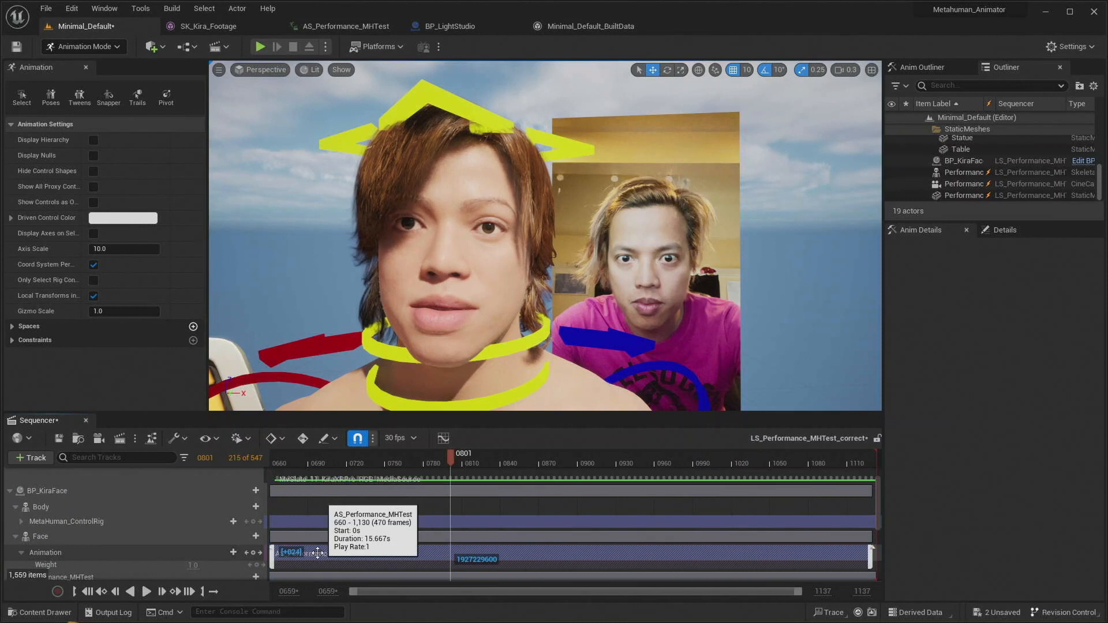
pyautogui.moveTo(322, 553); pyautogui.dragTo(335, 552)
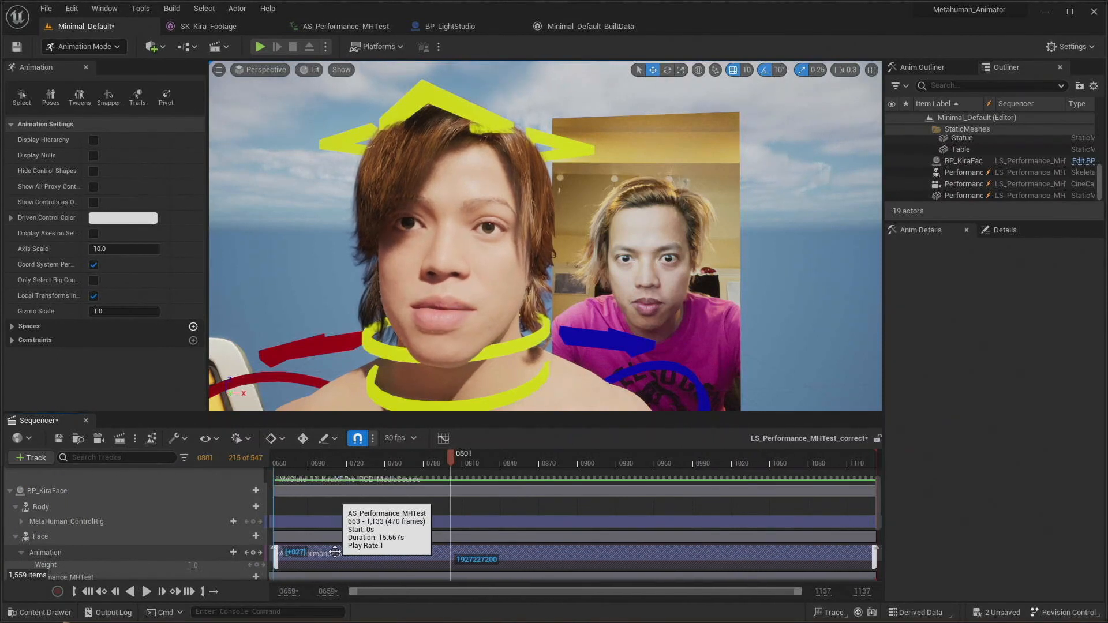
pyautogui.moveTo(333, 553); pyautogui.dragTo(327, 553)
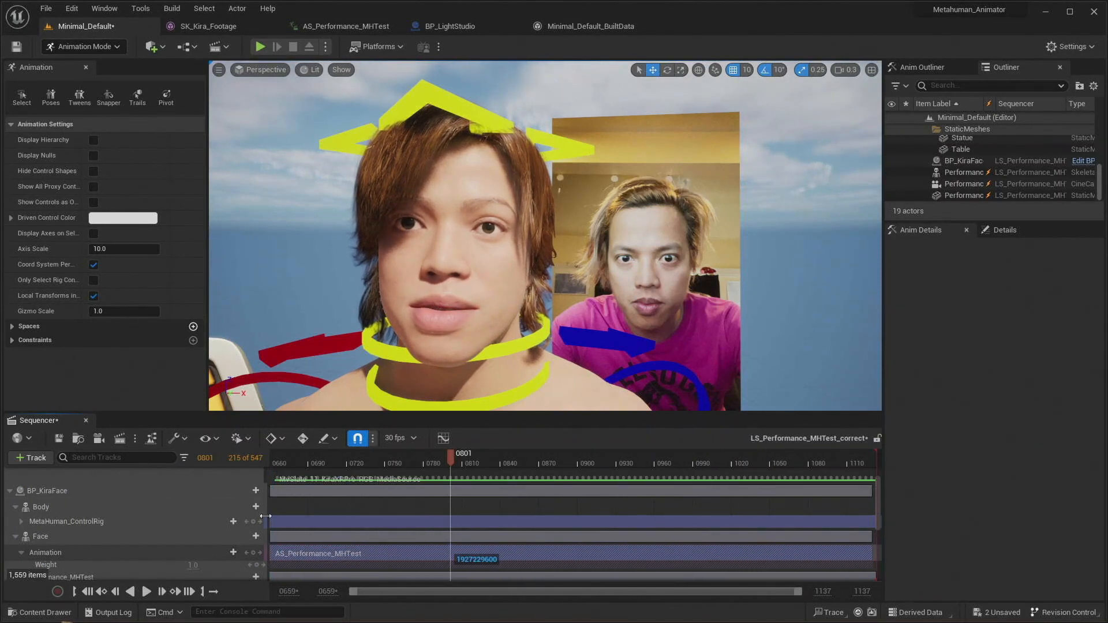
# - Set the playhead to frame 663, align the start of the AS_Performance_MHTest section with it, and play the sequence
pyautogui.click(279, 478)
pyautogui.moveTo(287, 458); pyautogui.dragTo(274, 461)
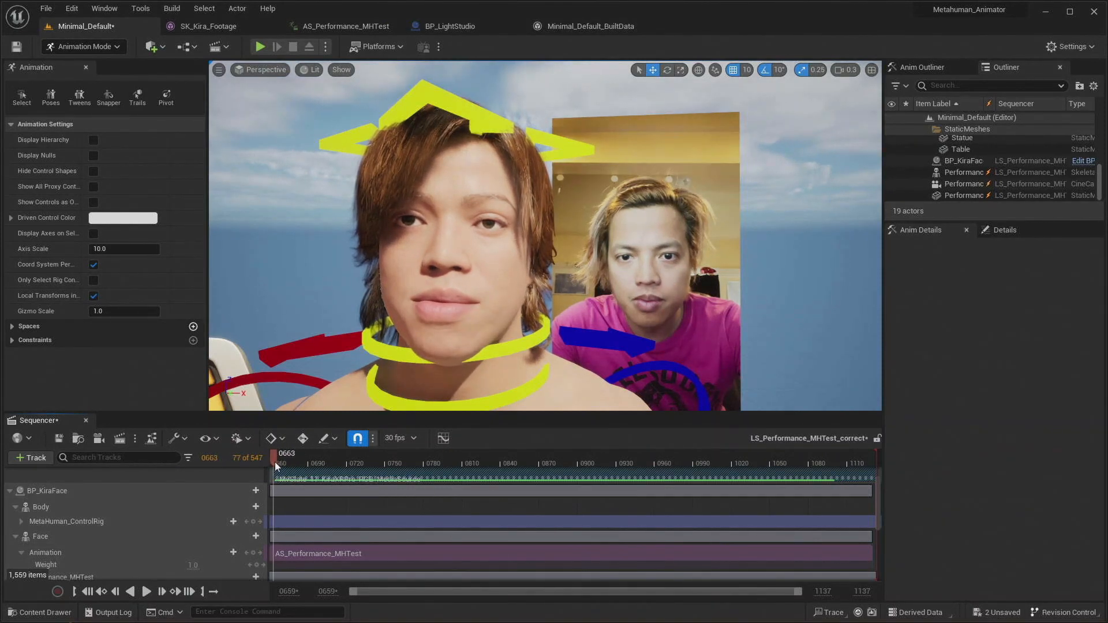
pyautogui.click(305, 552)
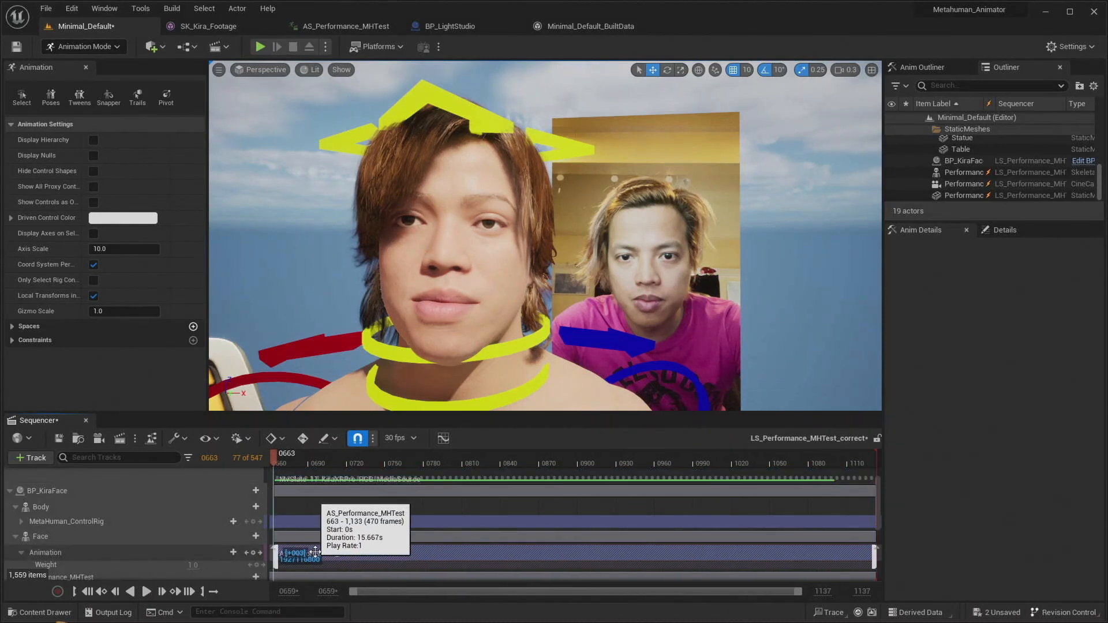
pyautogui.moveTo(310, 553); pyautogui.dragTo(336, 554)
pyautogui.press('space')
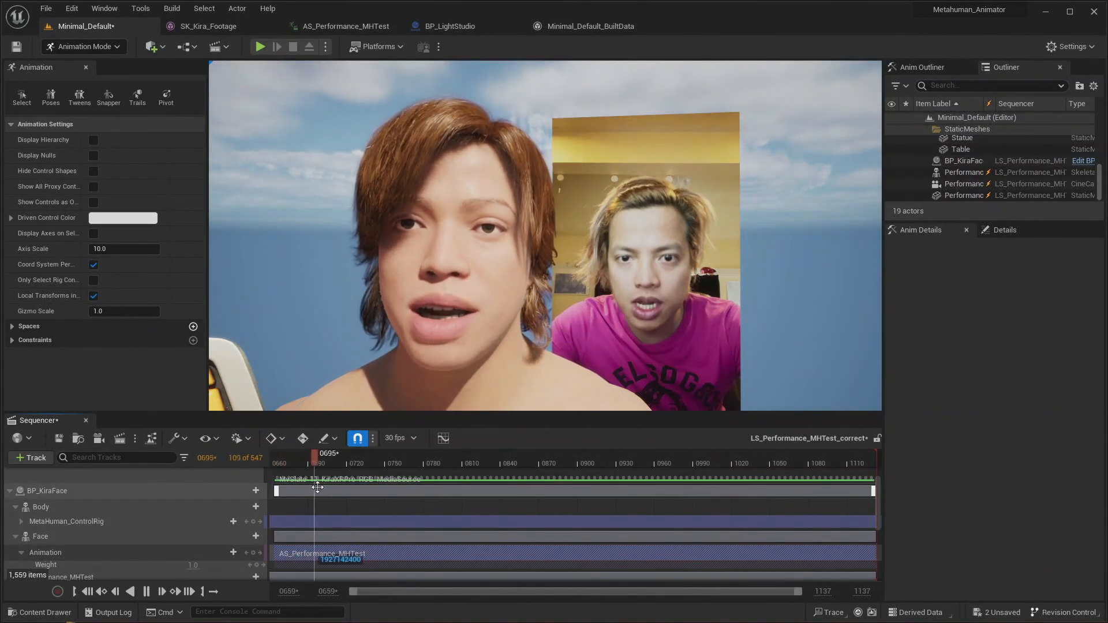